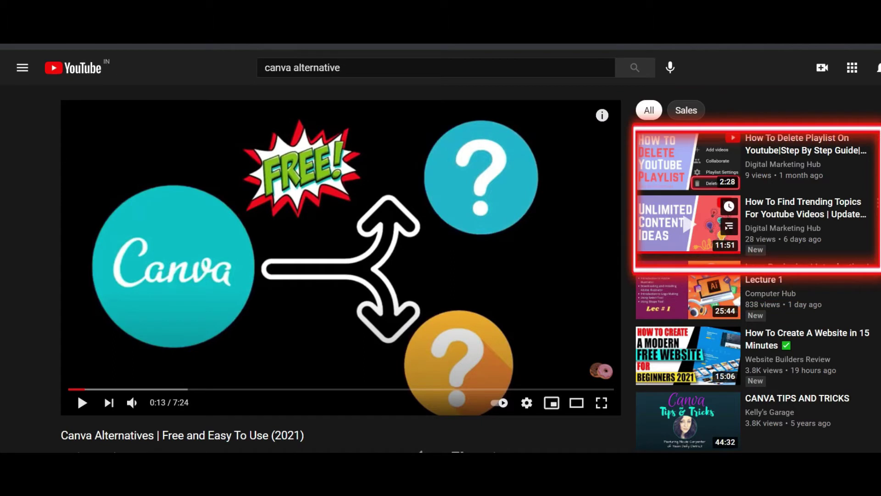
pyautogui.click(689, 224)
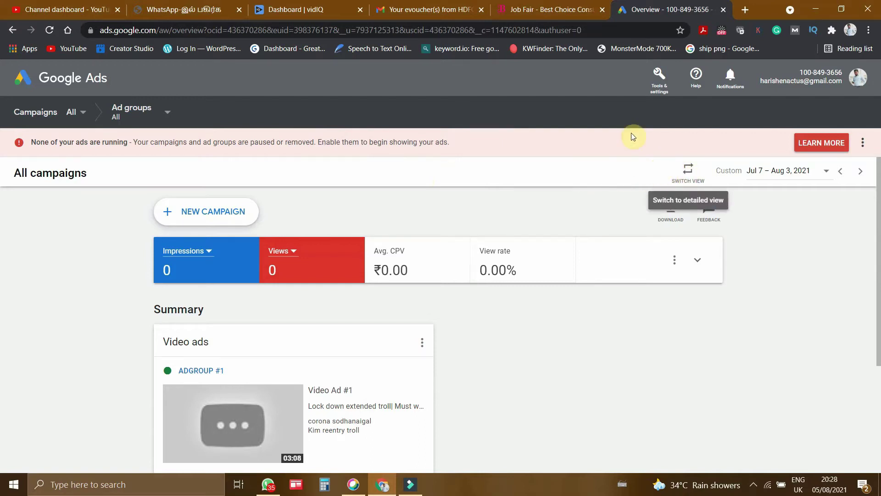
# - Switch the All campaigns overview to the detailed view
pyautogui.click(659, 75)
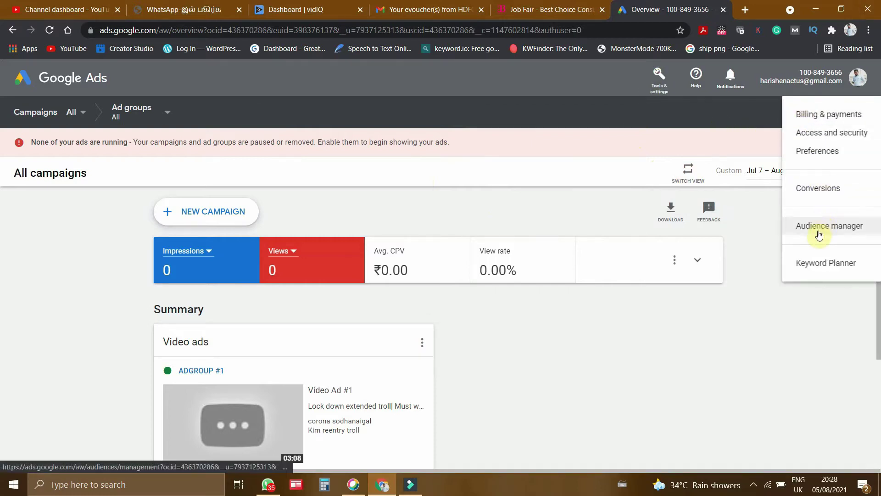
pyautogui.click(740, 299)
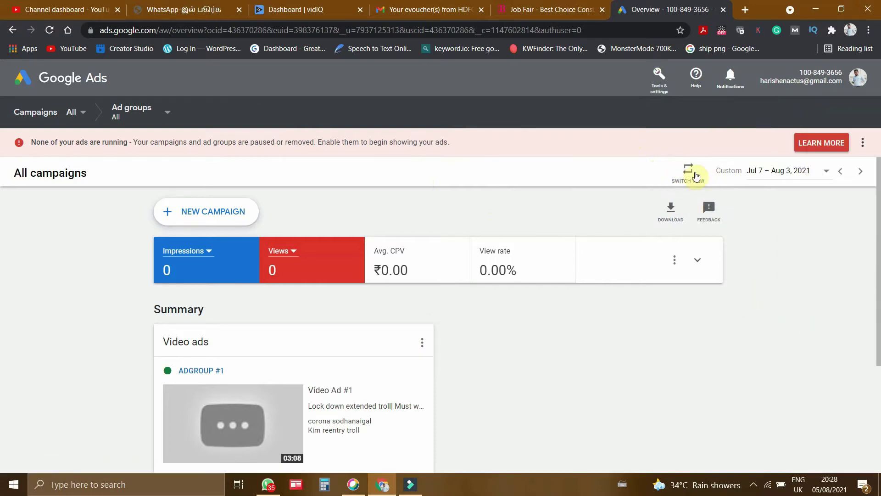
pyautogui.click(689, 172)
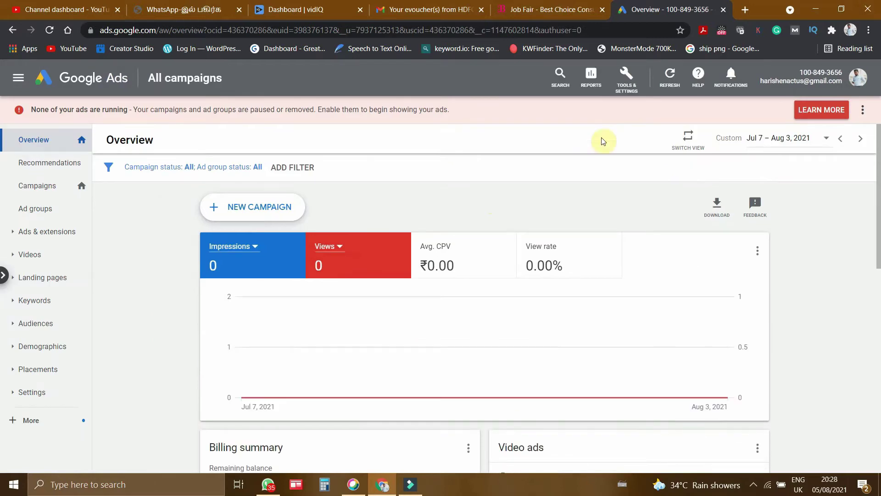
# - View the YouTube channels linked to the ads account and the form for linking another channel, without linking one
pyautogui.click(626, 78)
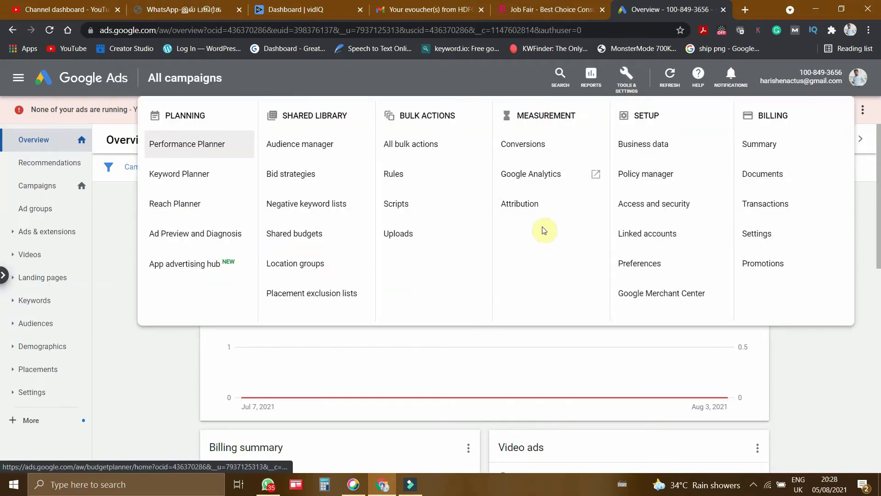
pyautogui.click(632, 77)
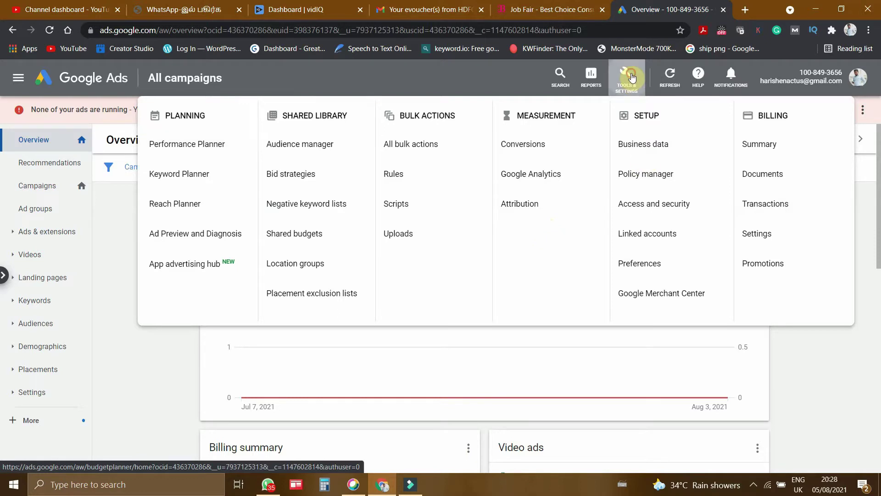
pyautogui.click(630, 77)
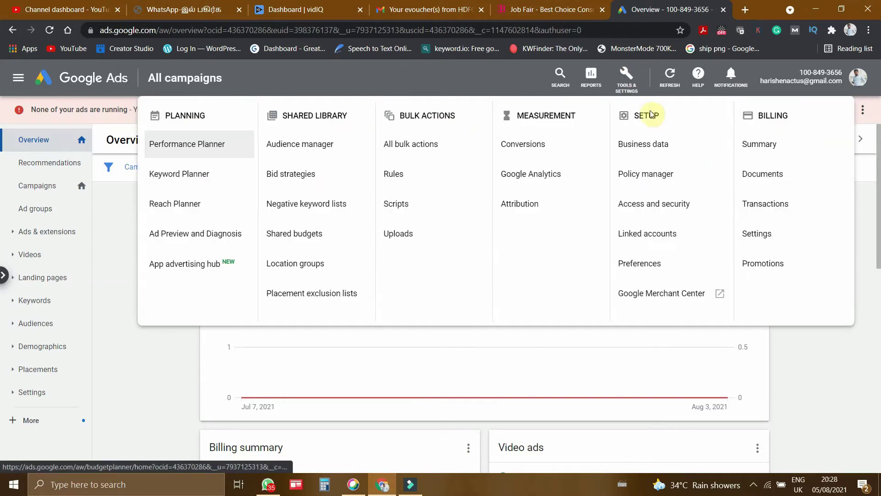
pyautogui.click(645, 239)
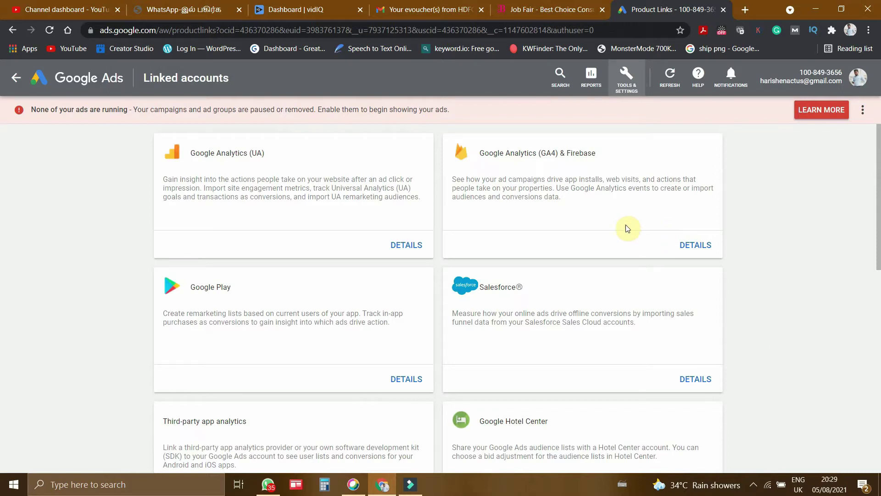
pyautogui.scroll(-8, 626, 227)
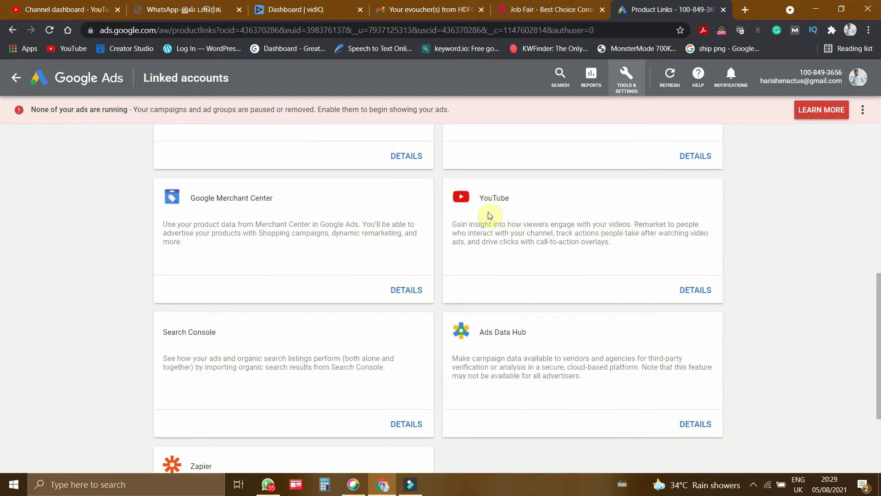
pyautogui.click(693, 299)
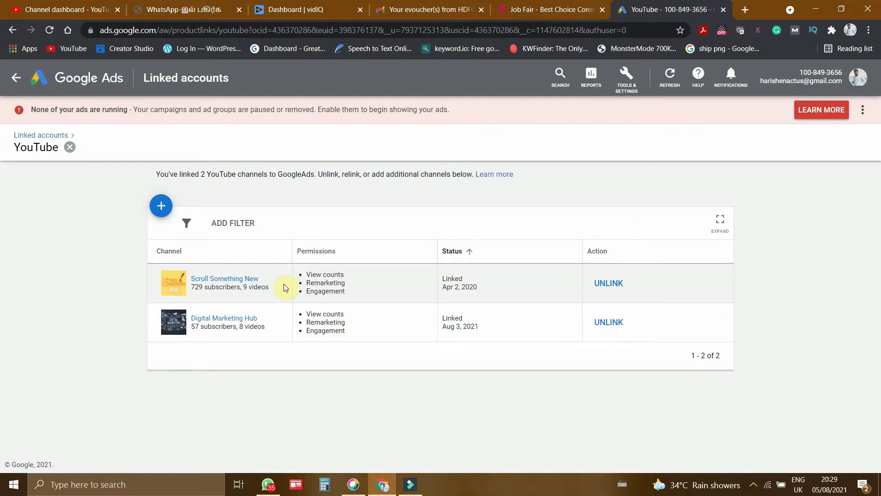
pyautogui.click(160, 207)
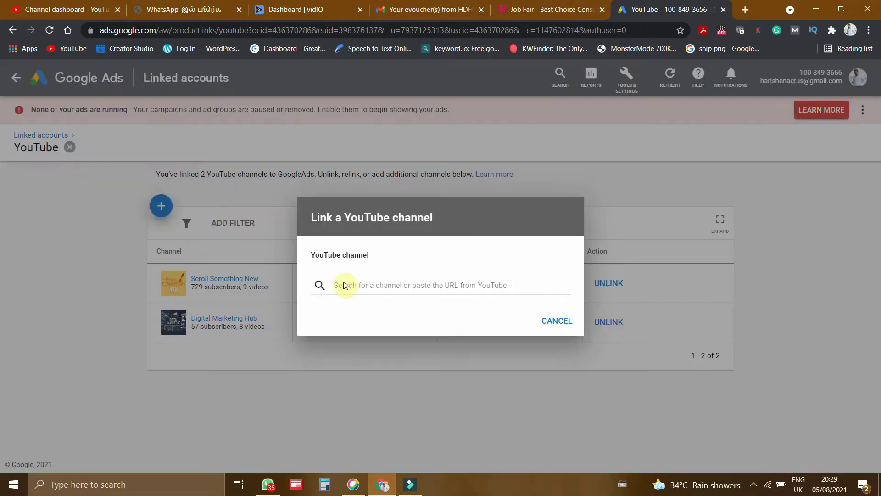
pyautogui.click(560, 321)
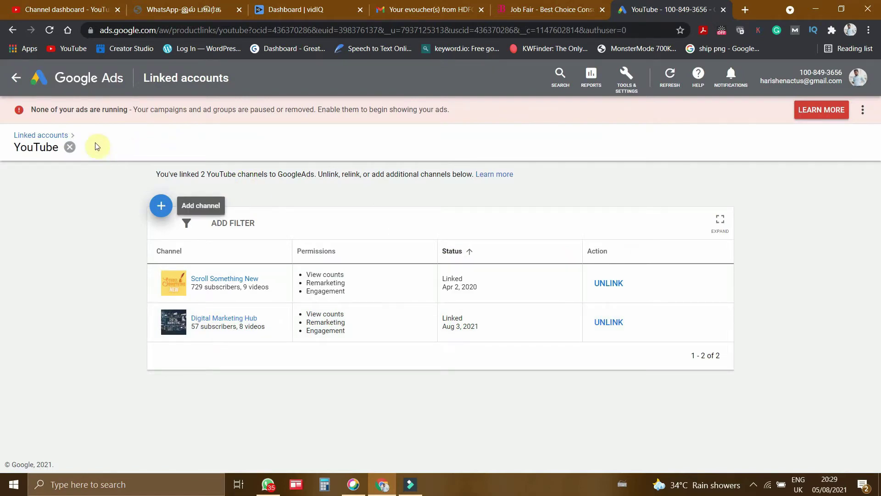
# - From the campaigns overview, start a new Video campaign without a goal's guidance, using the Custom video campaign subtype
pyautogui.click(88, 80)
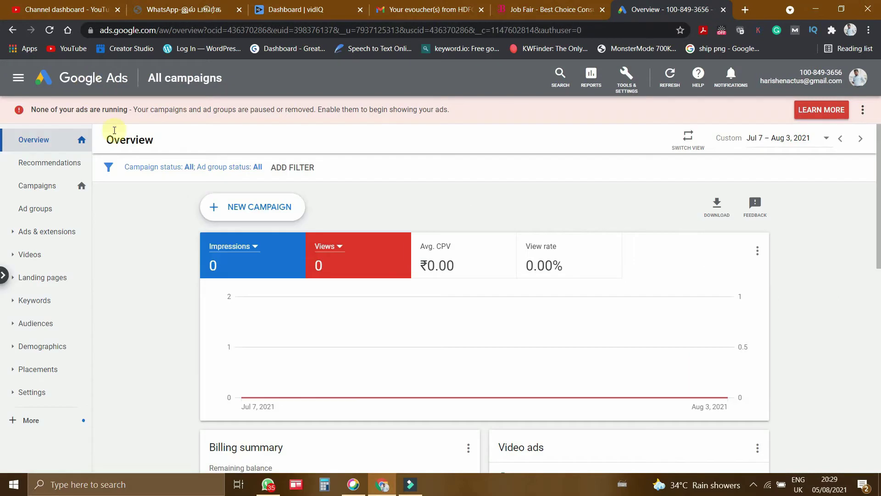
pyautogui.click(233, 208)
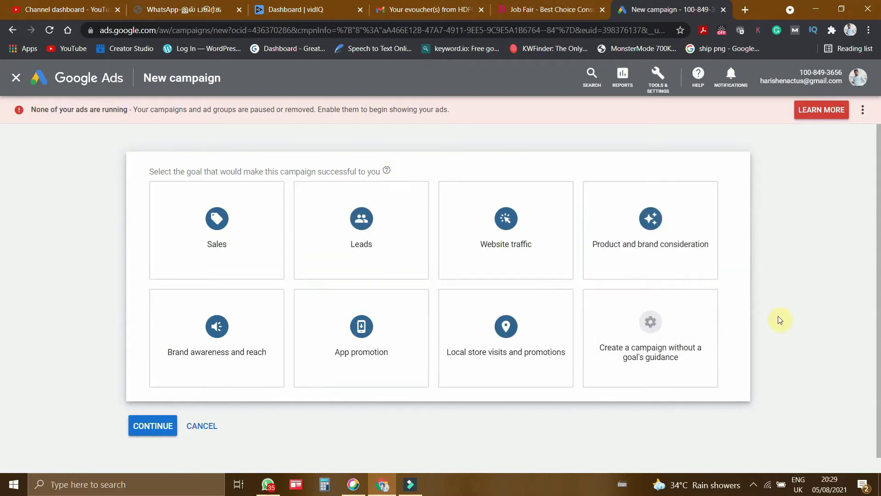
pyautogui.scroll(-1, 789, 304)
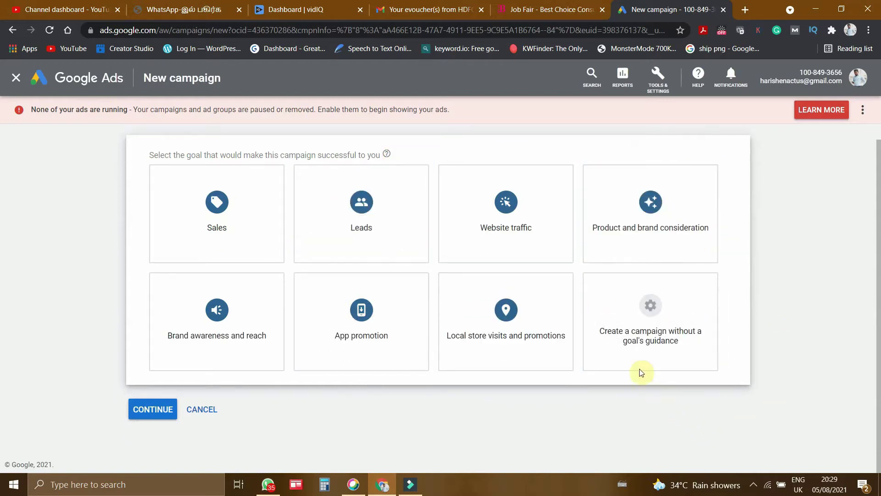
pyautogui.click(658, 336)
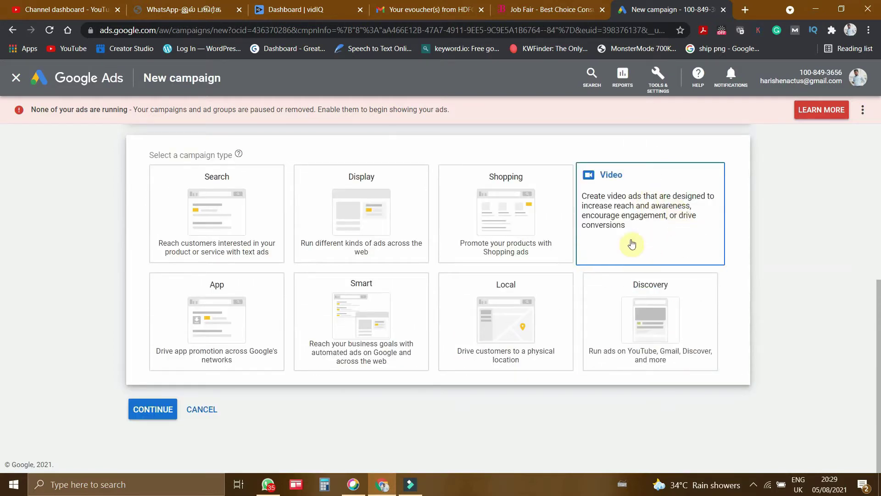
pyautogui.click(648, 206)
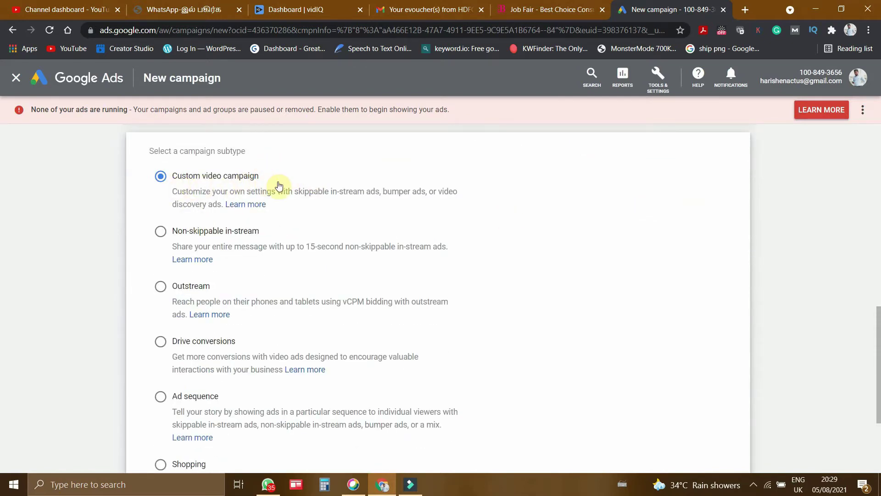
pyautogui.scroll(-3, 278, 185)
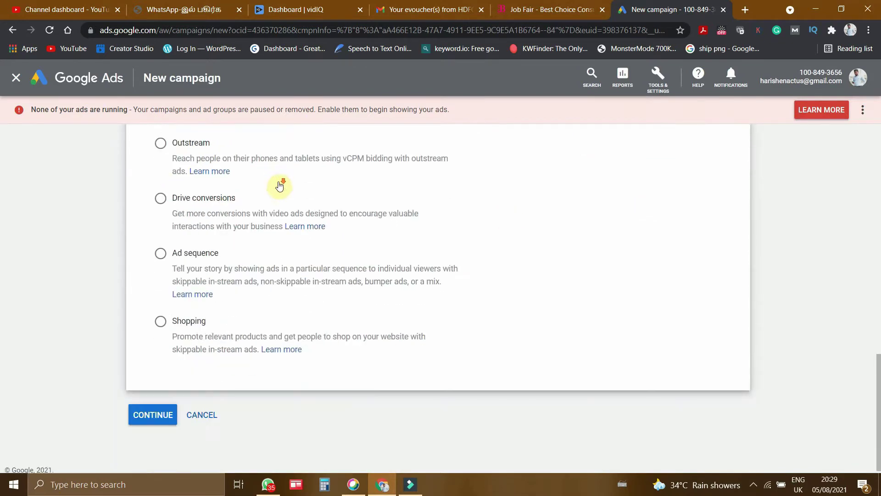
pyautogui.click(162, 409)
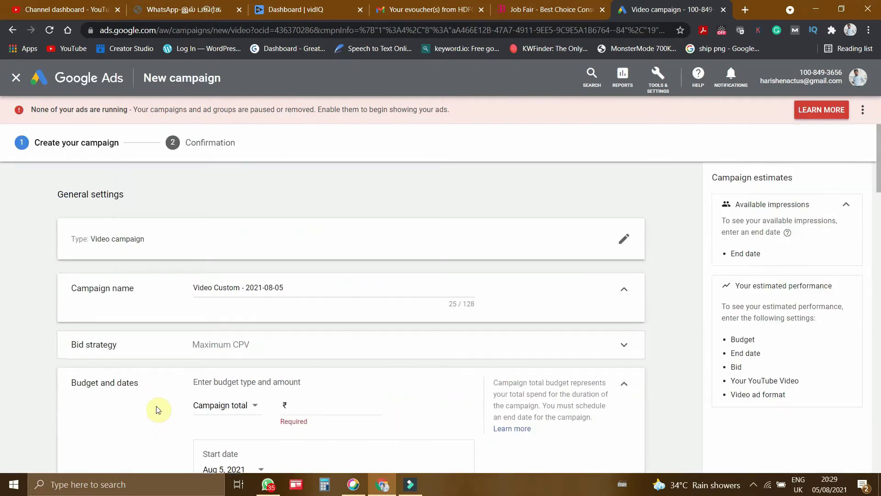
# - Name the campaign "digital marketing hub views" and expand its bid strategy settings
pyautogui.click(272, 285)
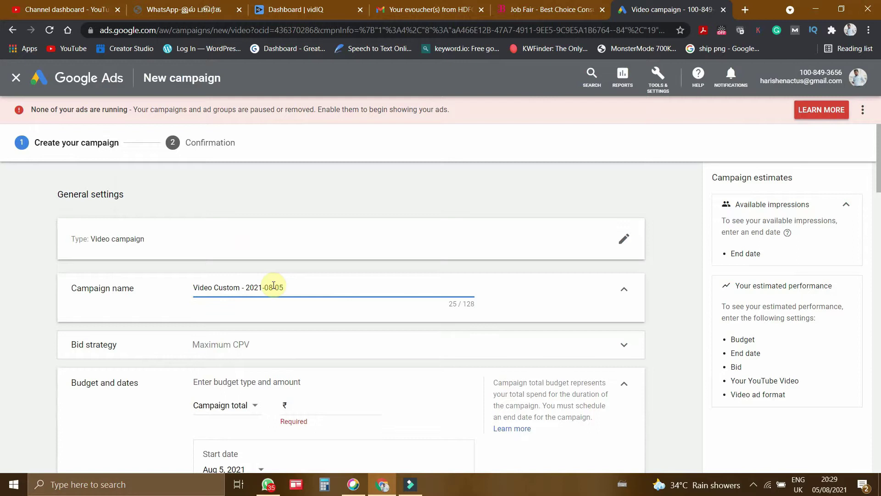
pyautogui.tripleClick(273, 285)
pyautogui.write('digital marketing hub views')
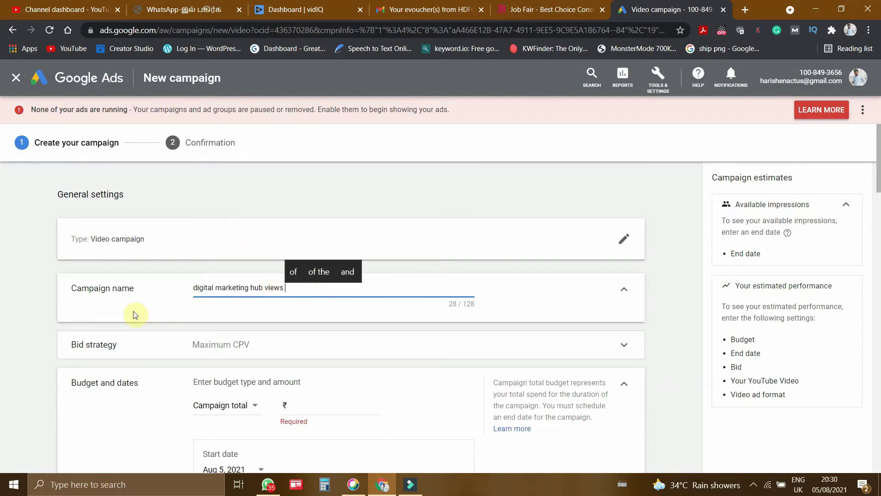
pyautogui.click(114, 312)
pyautogui.scroll(-1, 132, 298)
pyautogui.click(142, 287)
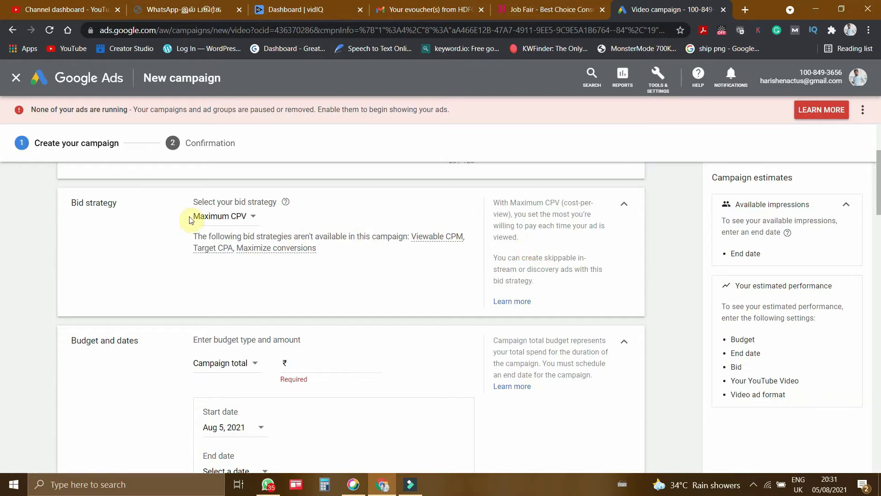
# - Set the campaign total budget to ₹500
pyautogui.scroll(-2, 270, 240)
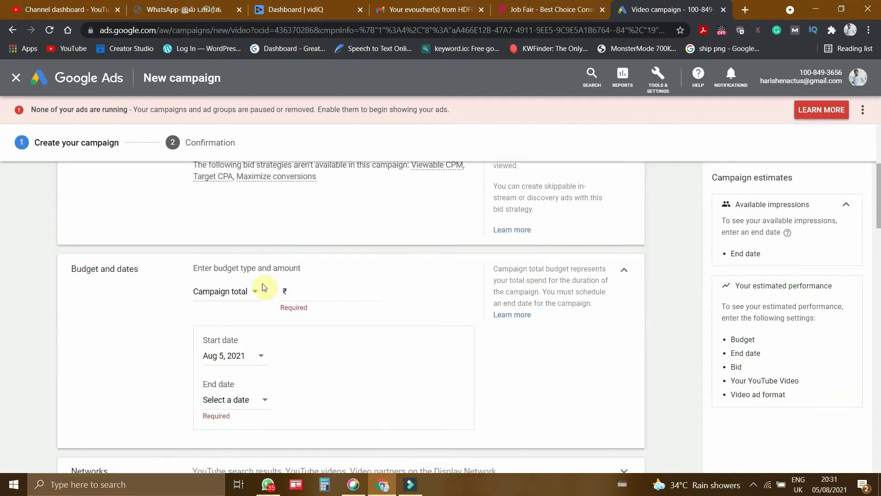
pyautogui.click(303, 295)
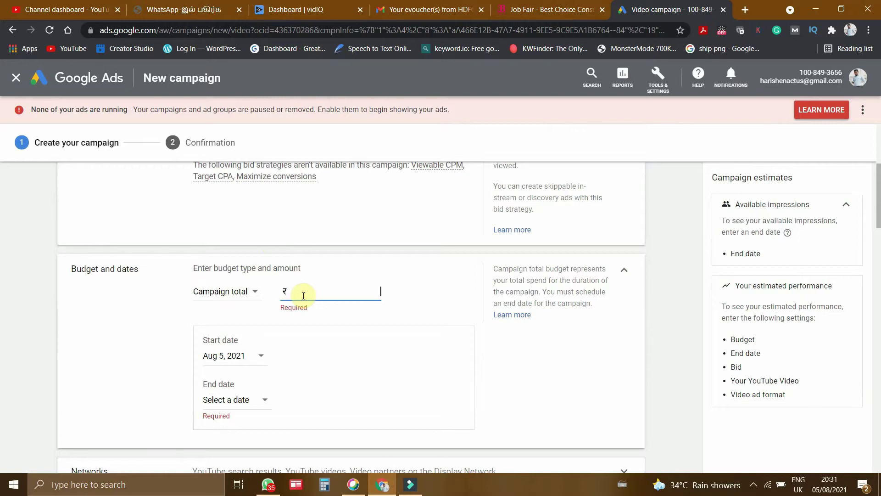
pyautogui.write('500')
pyautogui.click(391, 282)
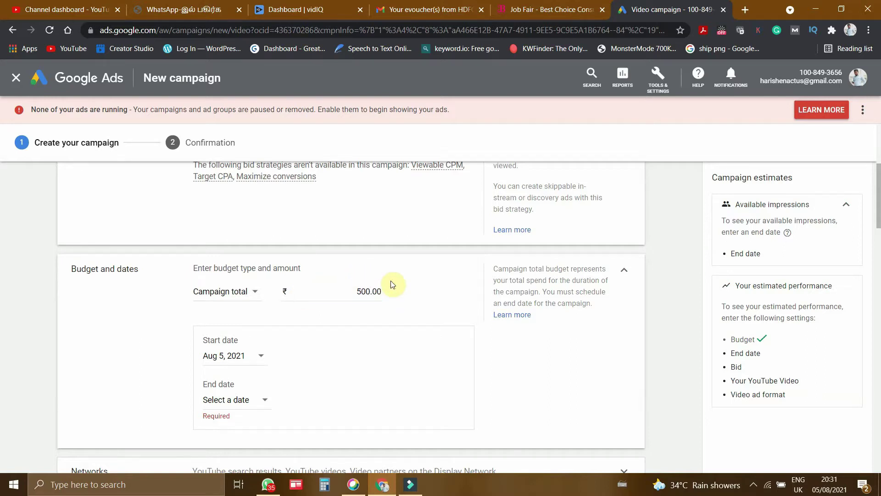
# - Schedule the campaign to start on Aug 6, 2021 and end on Aug 10, 2021
pyautogui.scroll(-2, 391, 283)
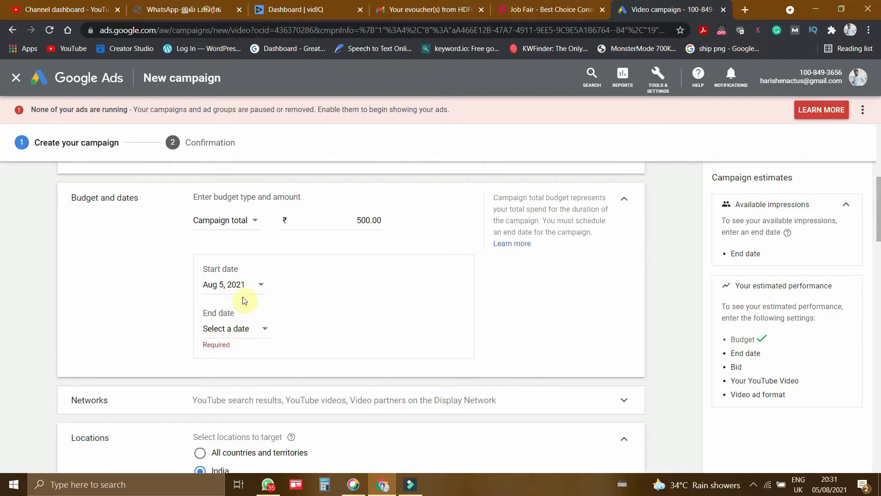
pyautogui.click(214, 288)
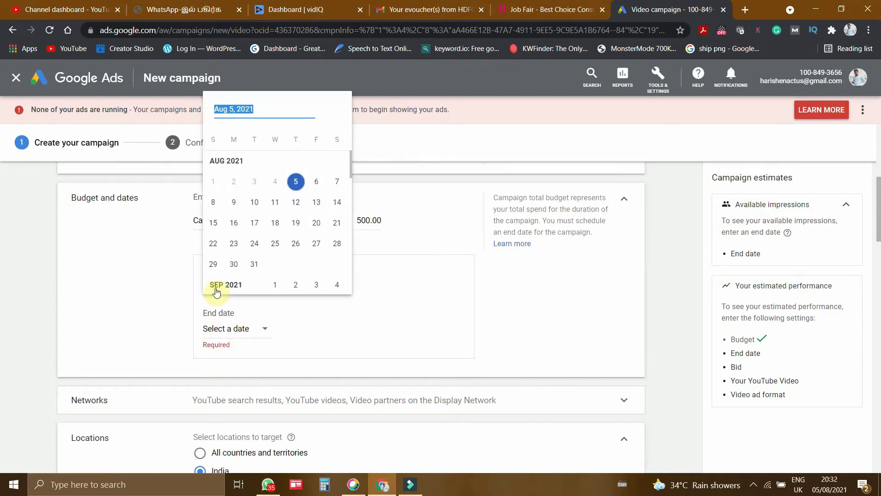
pyautogui.click(316, 182)
pyautogui.click(237, 330)
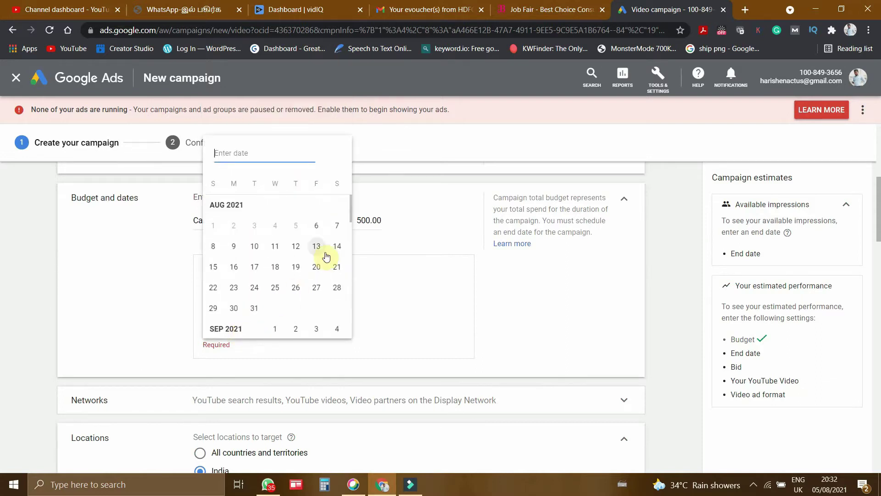
pyautogui.click(254, 247)
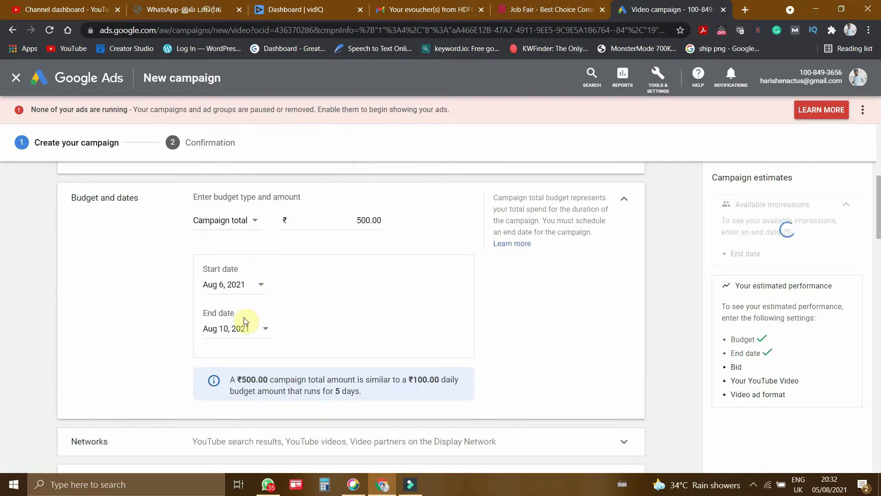
# - Examine the budget note comparing the campaign total amount with the equivalent daily budget and number of days
pyautogui.scroll(-2, 285, 328)
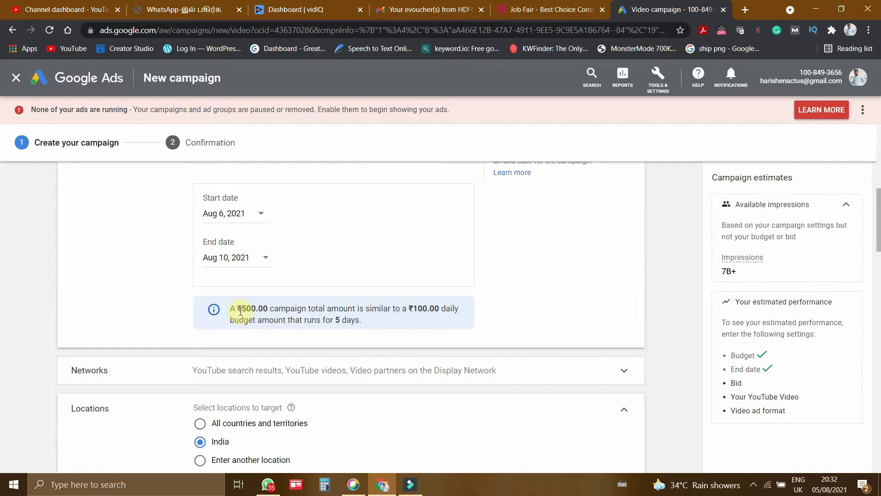
pyautogui.moveTo(241, 311); pyautogui.dragTo(263, 309)
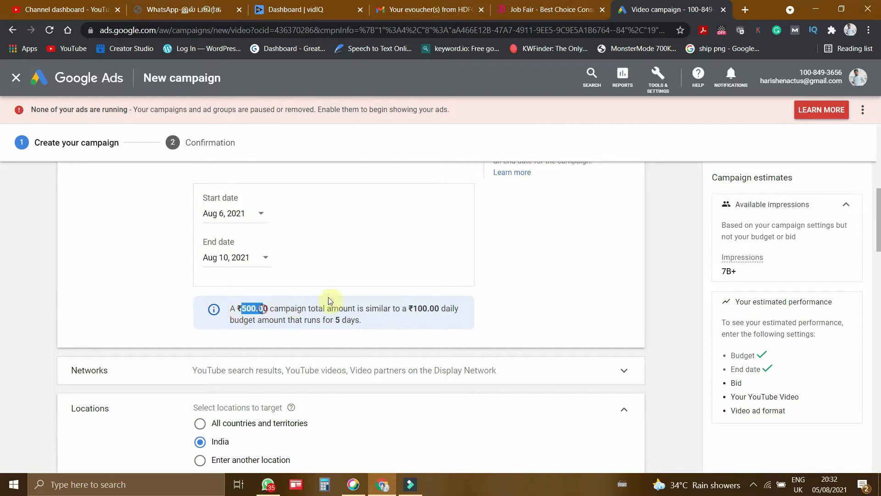
pyautogui.moveTo(407, 309); pyautogui.dragTo(440, 308)
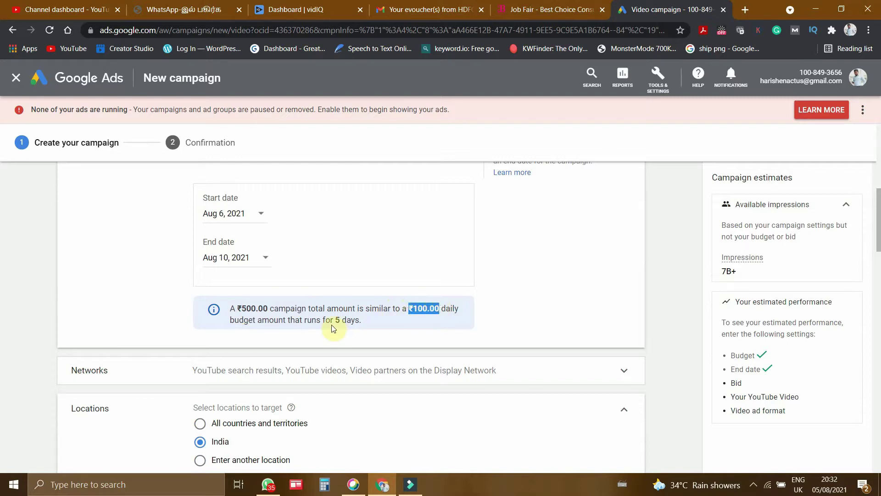
pyautogui.moveTo(335, 320); pyautogui.dragTo(365, 321)
pyautogui.scroll(1, 366, 321)
pyautogui.scroll(-1, 368, 321)
pyautogui.moveTo(268, 306); pyautogui.dragTo(235, 309)
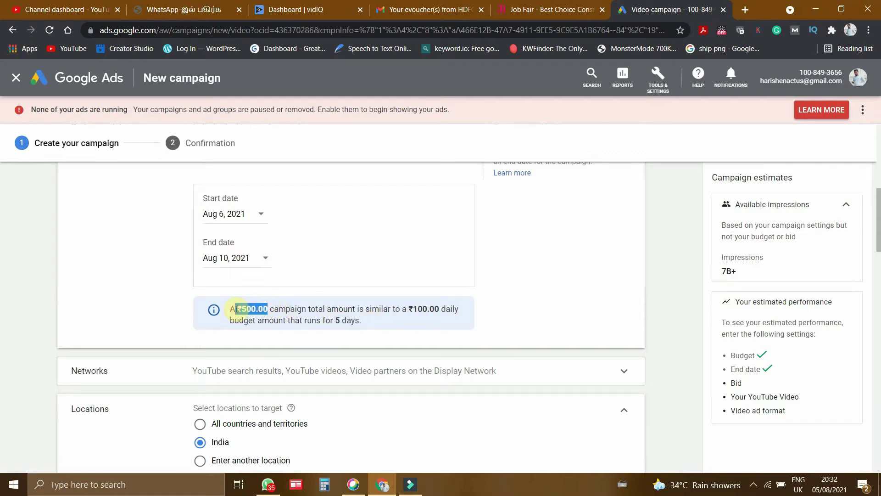
pyautogui.click(236, 309)
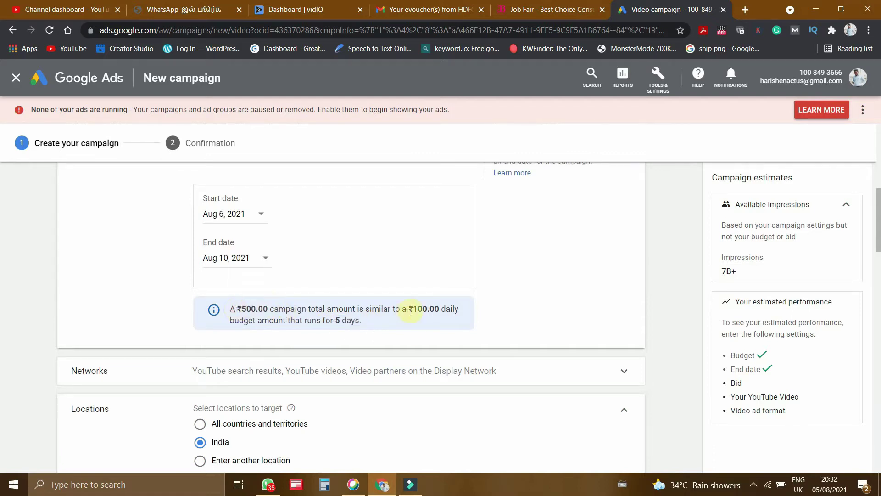
pyautogui.moveTo(412, 309); pyautogui.dragTo(440, 309)
pyautogui.click(435, 326)
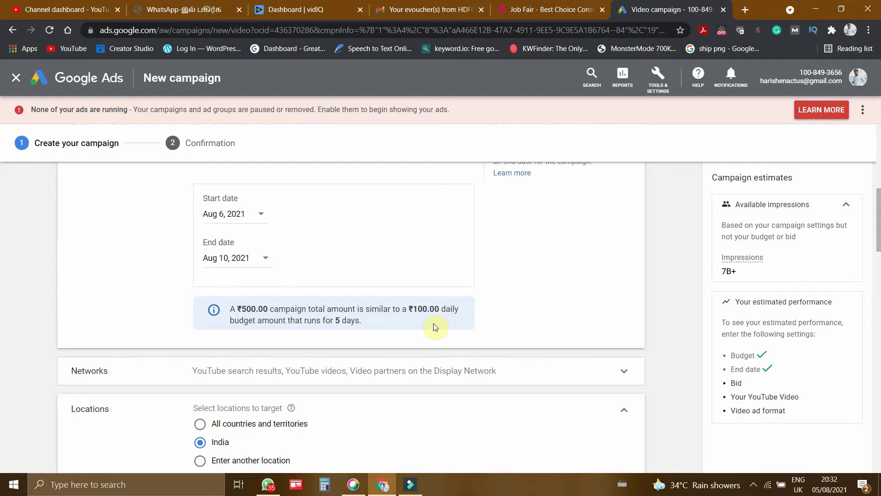
# - Try targeting all countries and territories for the campaign, and set the location back to India
pyautogui.scroll(2, 435, 327)
pyautogui.scroll(-6, 436, 327)
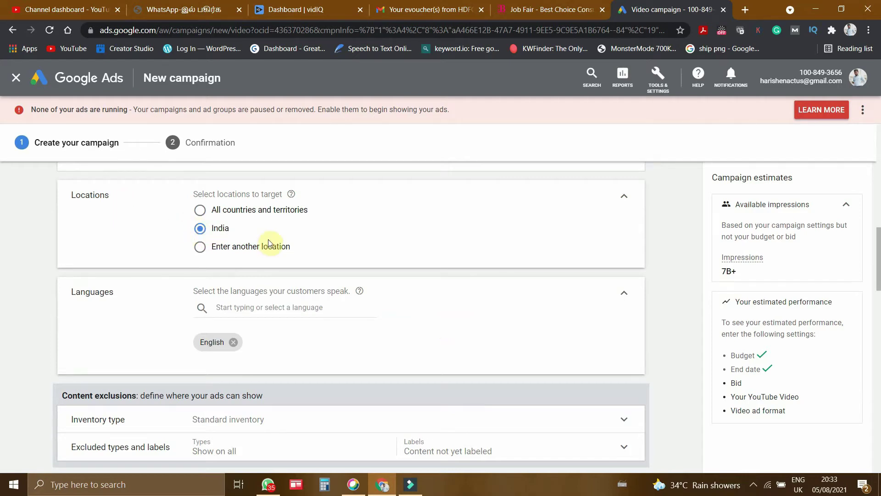
pyautogui.scroll(-2, 290, 238)
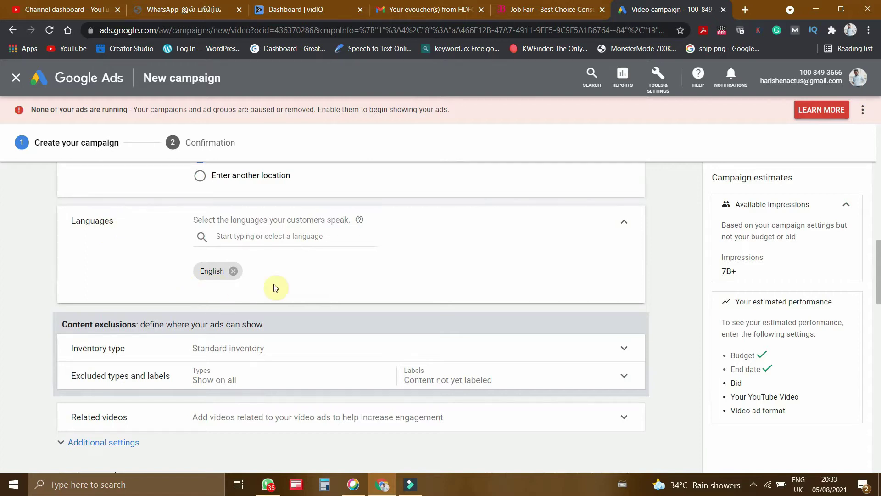
pyautogui.scroll(3, 276, 288)
pyautogui.click(258, 288)
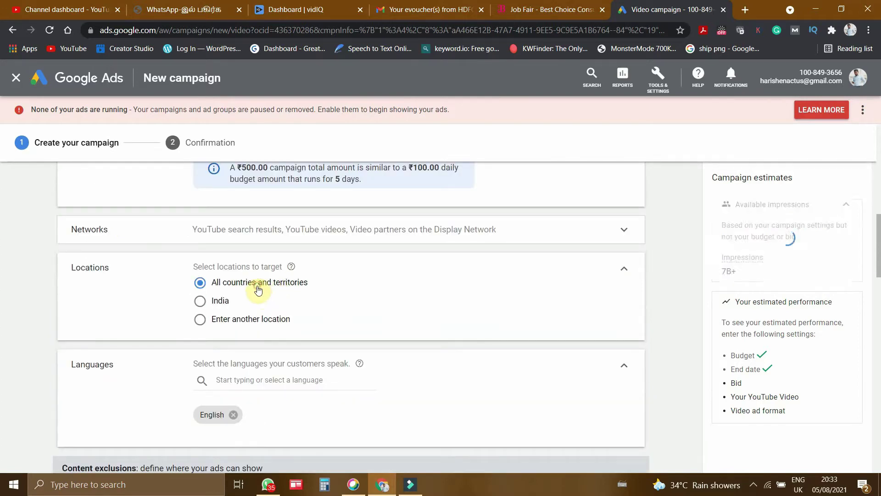
pyautogui.click(222, 300)
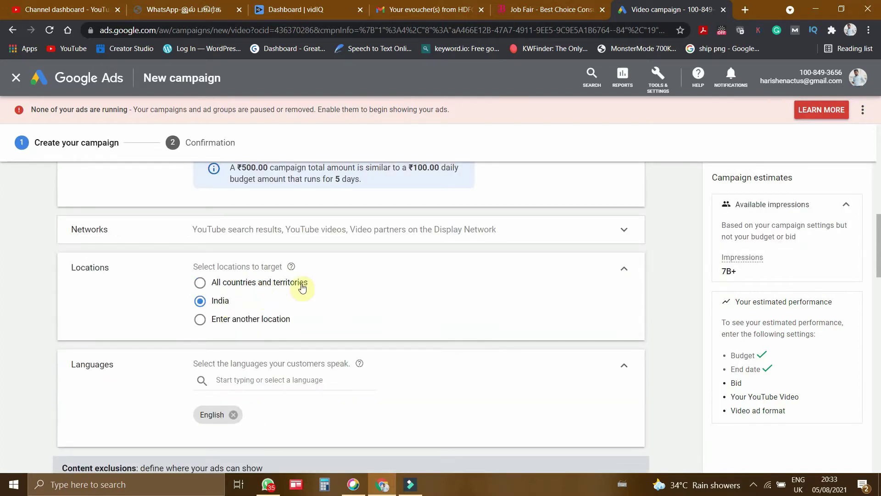
# - Try another target location using the postal code prefixes 607 and 6007, and return the targeting to India
pyautogui.click(253, 319)
pyautogui.scroll(-1, 295, 291)
pyautogui.click(306, 274)
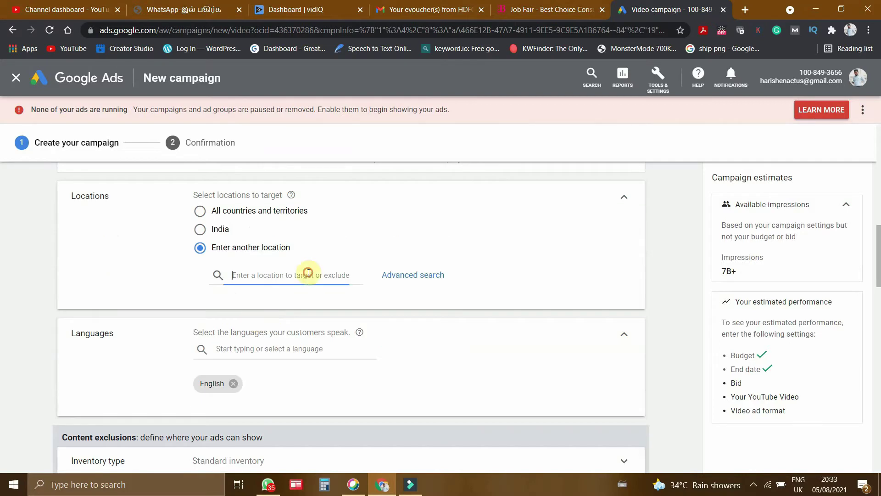
pyautogui.write('607')
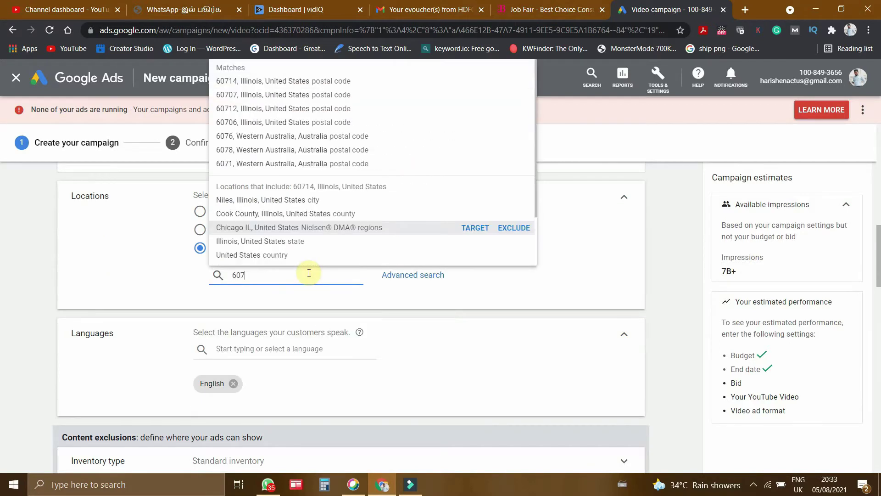
pyautogui.press('BackSpace')
pyautogui.press('BackSpace')
pyautogui.write('007')
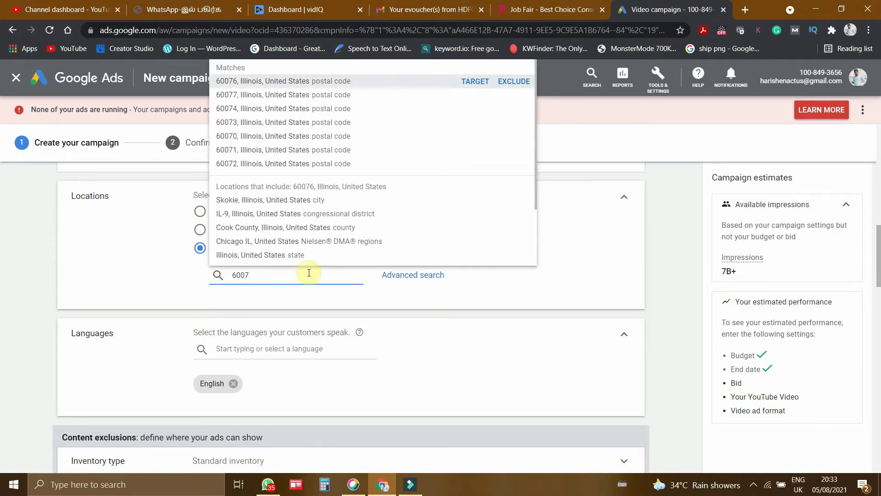
pyautogui.press('BackSpace')
pyautogui.press('BackSpace')
pyautogui.press('BackSpace')
pyautogui.press('BackSpace')
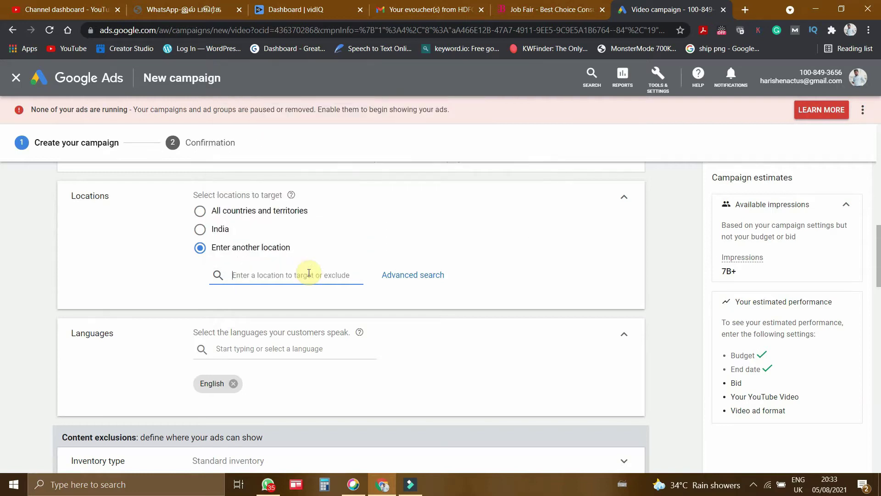
pyautogui.click(200, 230)
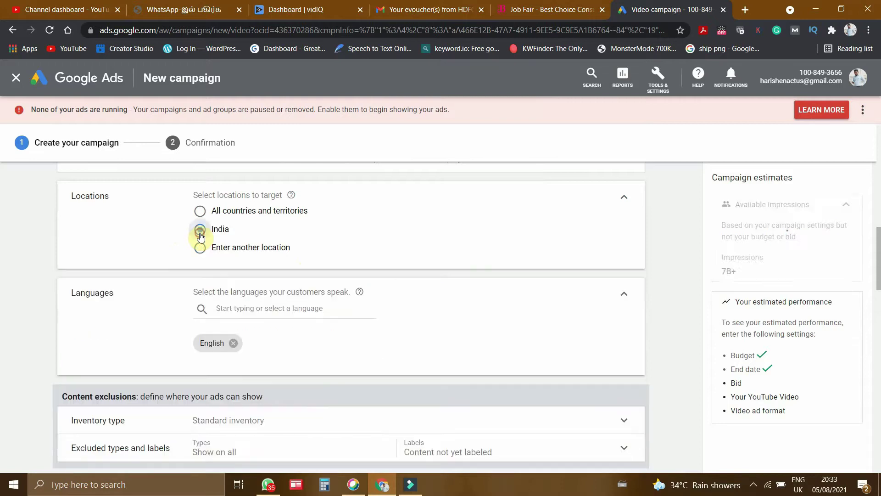
# - Expand the inventory type settings and examine the Expanded, Standard and Limited inventory options
pyautogui.scroll(-3, 256, 246)
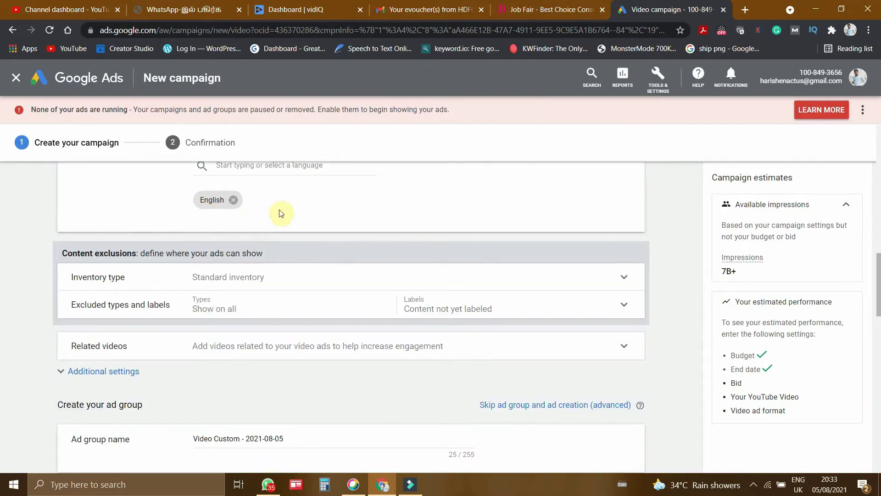
pyautogui.scroll(-2, 245, 212)
pyautogui.click(247, 212)
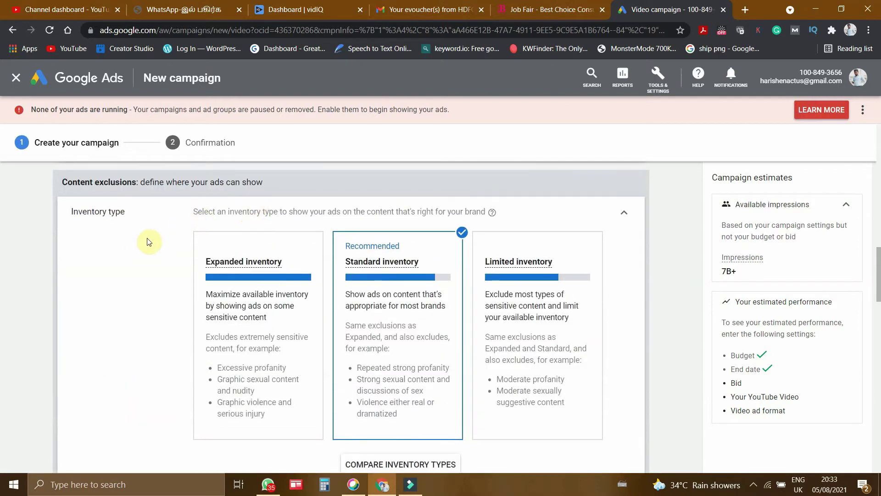
pyautogui.scroll(1, 149, 239)
pyautogui.scroll(-1, 150, 241)
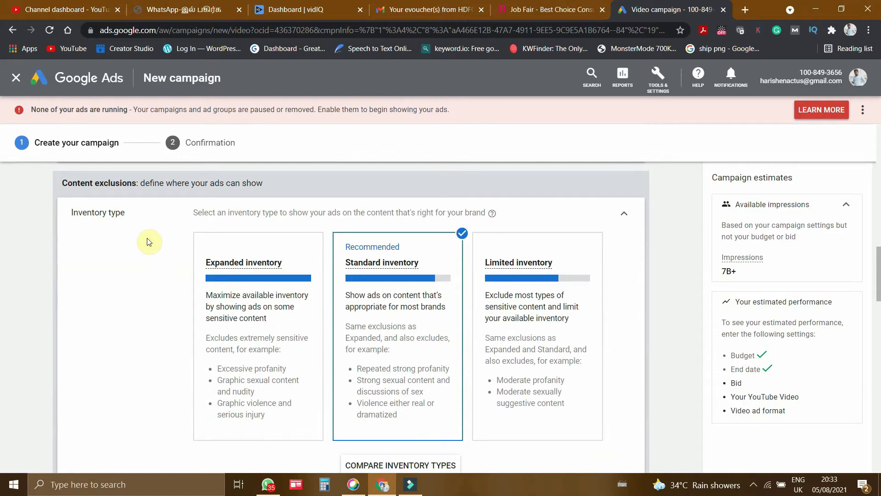
pyautogui.moveTo(417, 266)
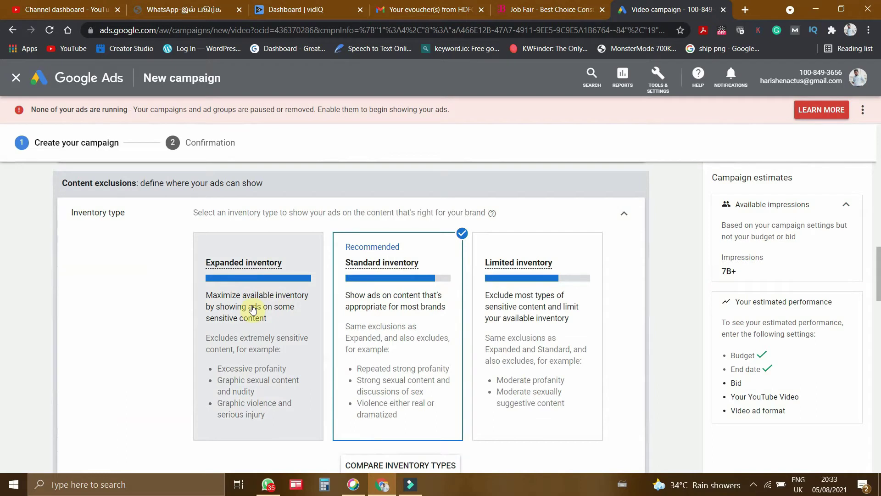
pyautogui.scroll(-1, 253, 309)
pyautogui.scroll(1, 253, 309)
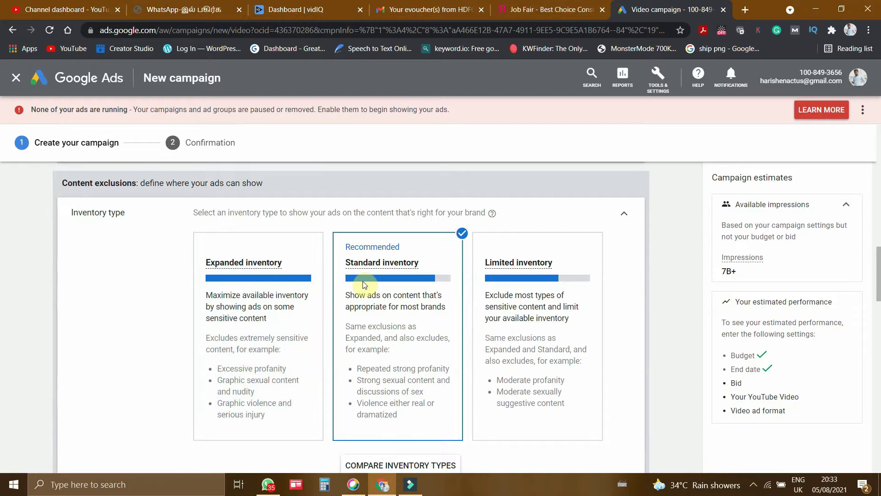
pyautogui.moveTo(363, 285)
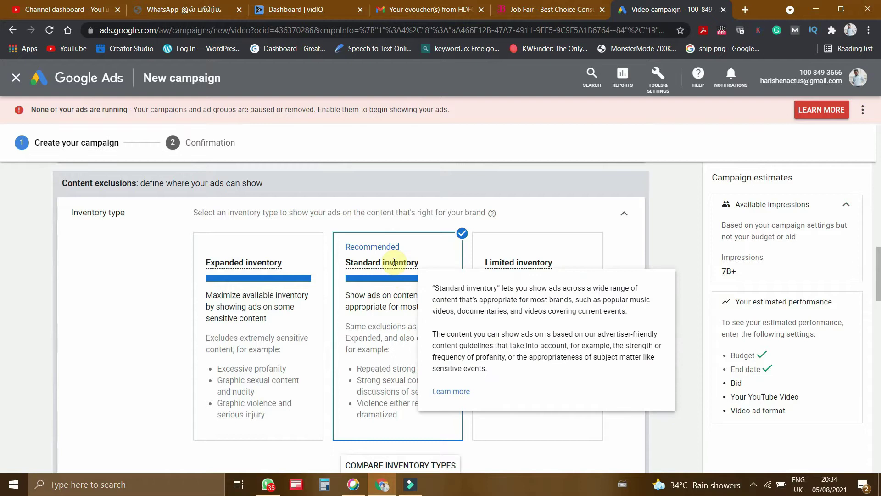
# - Exclude live streaming videos and embedded YouTube videos in the excluded types and labels settings
pyautogui.scroll(-6, 394, 262)
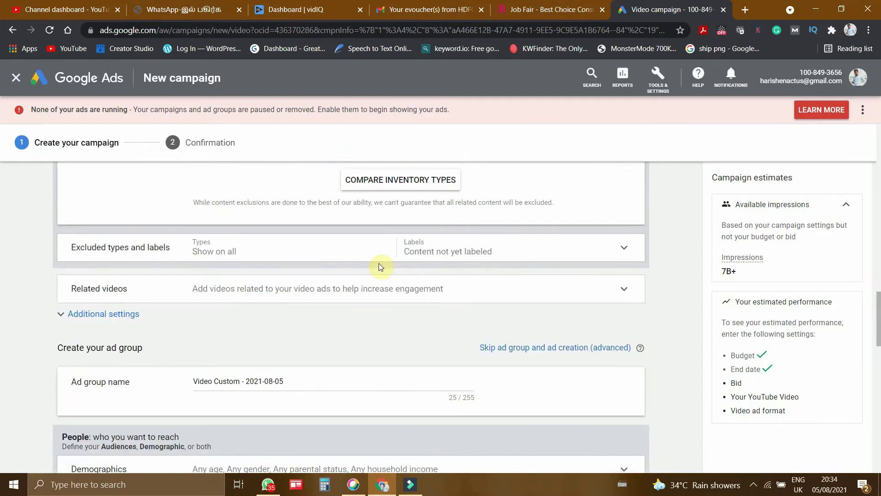
pyautogui.click(379, 264)
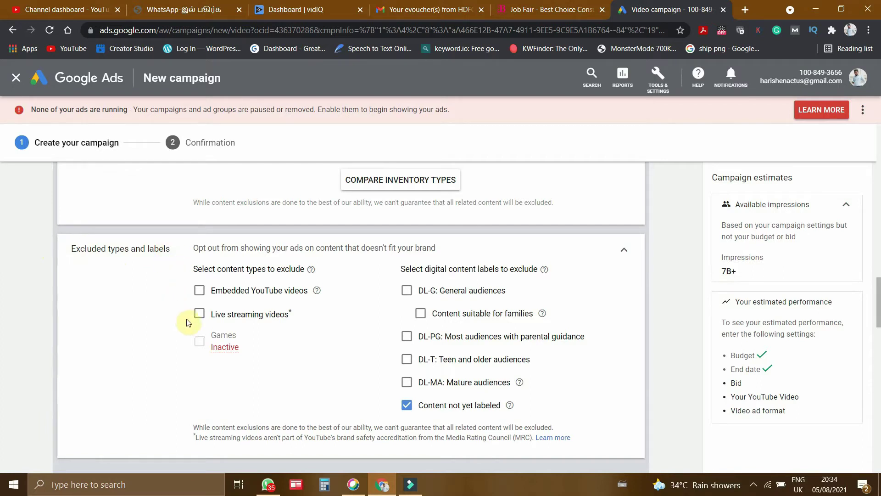
pyautogui.click(198, 316)
pyautogui.click(199, 292)
pyautogui.scroll(-2, 264, 303)
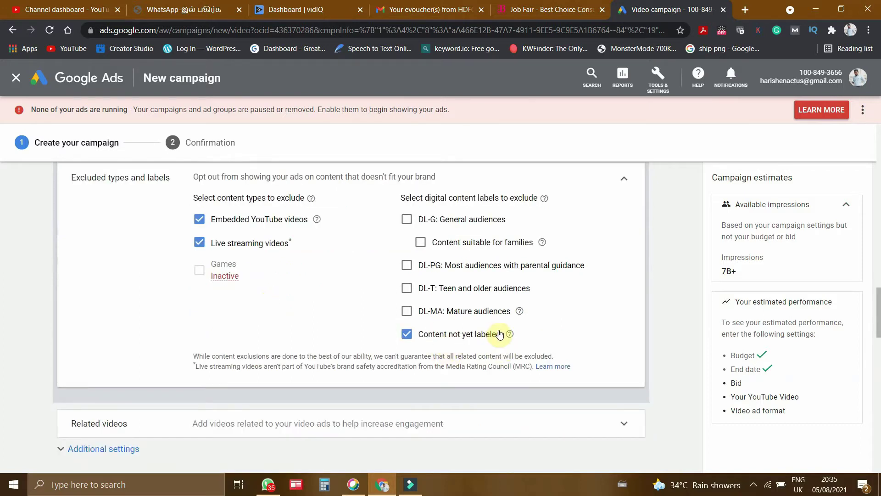
pyautogui.scroll(2, 321, 316)
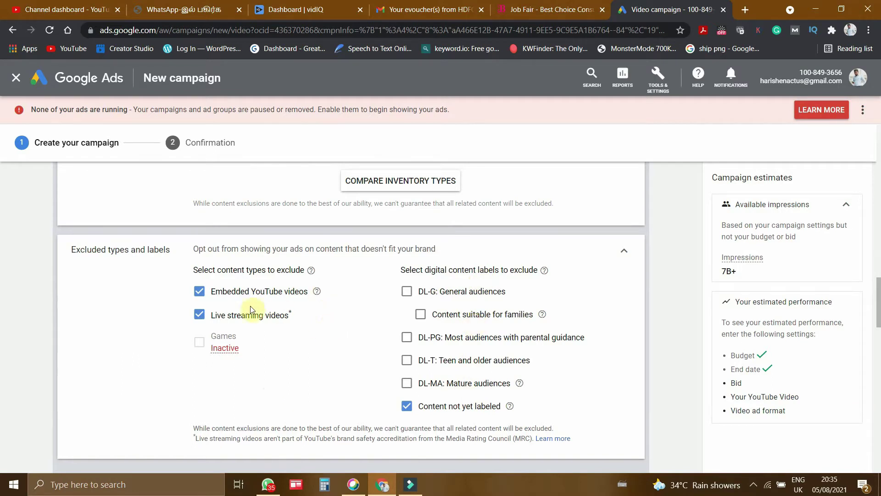
# - Start adding related videos to the campaign and examine the example of how they accompany the video ad
pyautogui.scroll(-5, 306, 328)
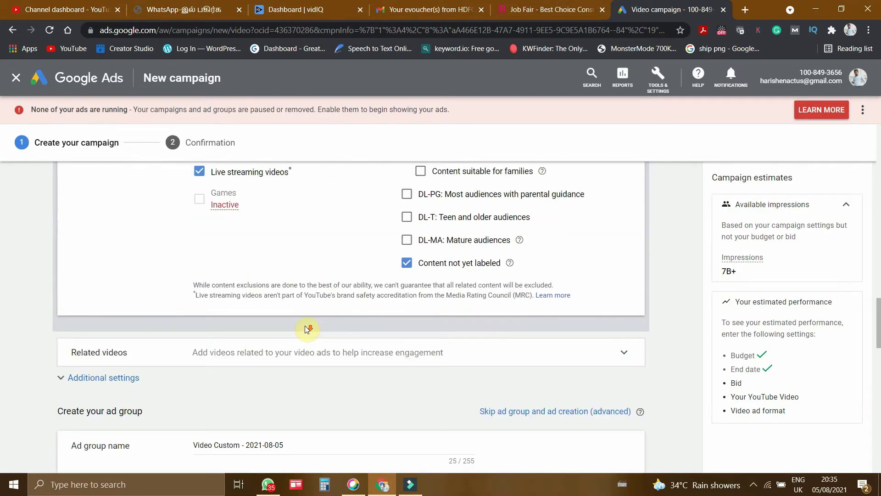
pyautogui.click(132, 291)
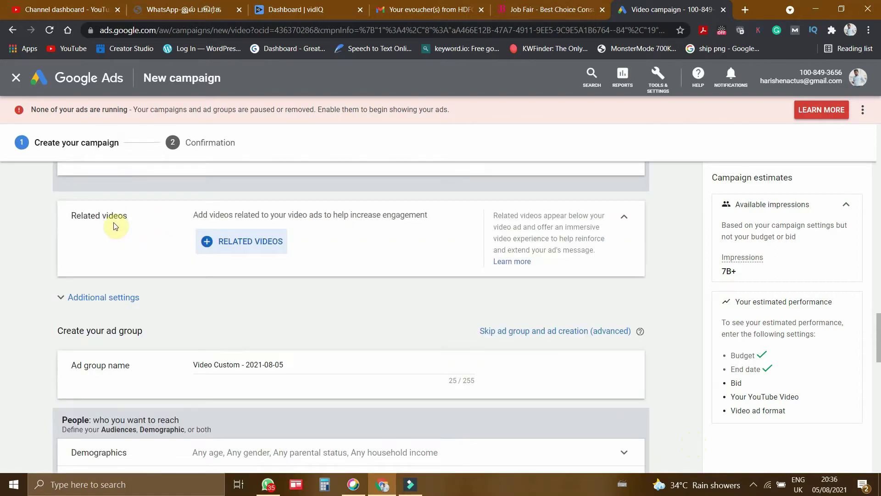
pyautogui.click(228, 247)
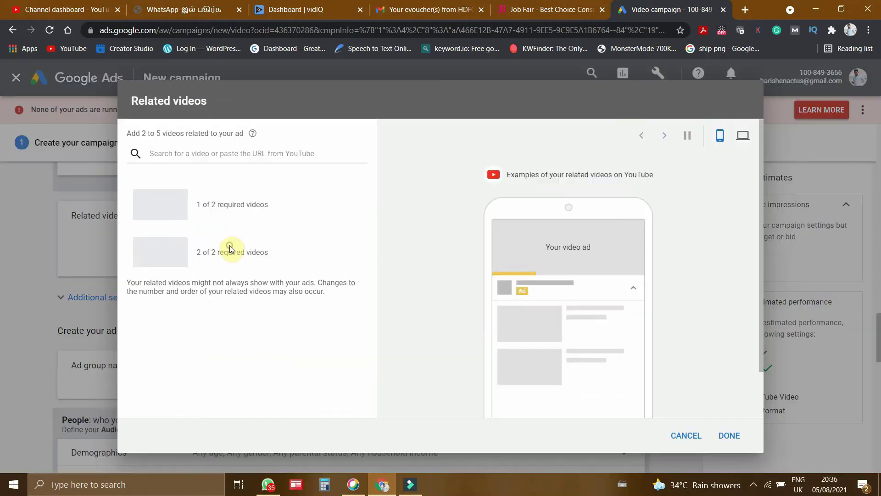
pyautogui.click(219, 155)
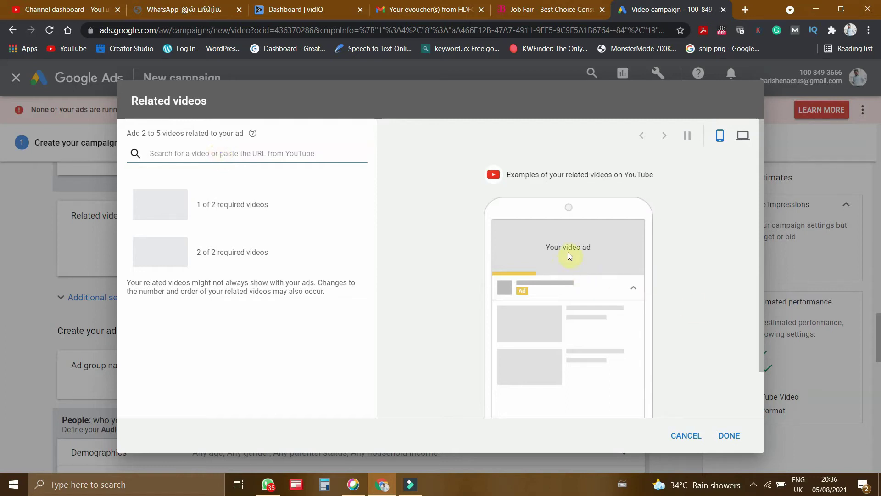
pyautogui.moveTo(541, 248); pyautogui.dragTo(593, 247)
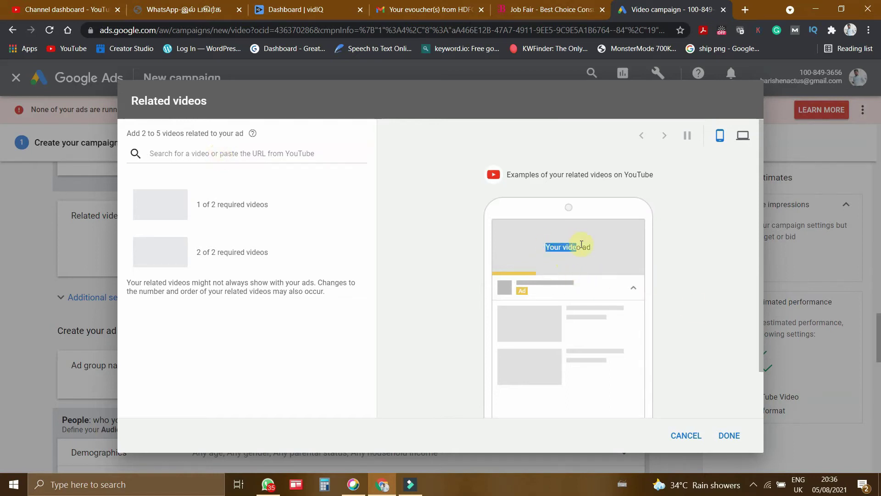
pyautogui.click(559, 329)
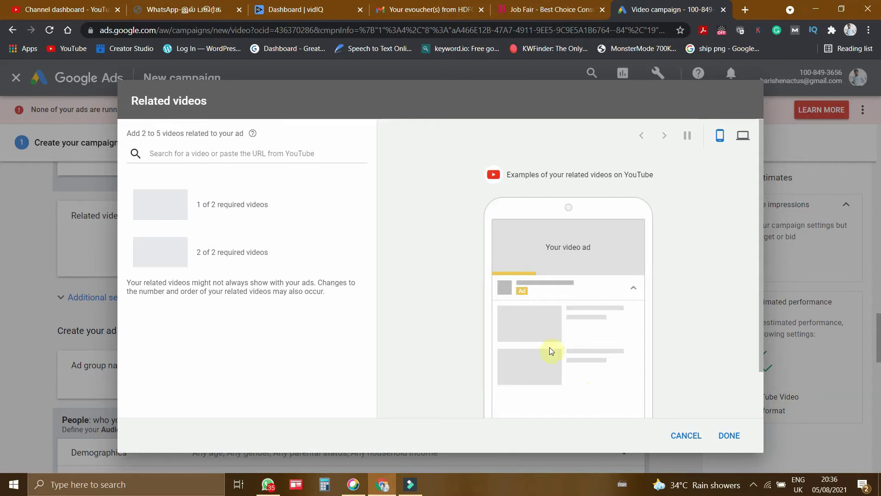
# - Switch to YouTube Studio and browse the channel's list of uploaded videos
pyautogui.click(99, 10)
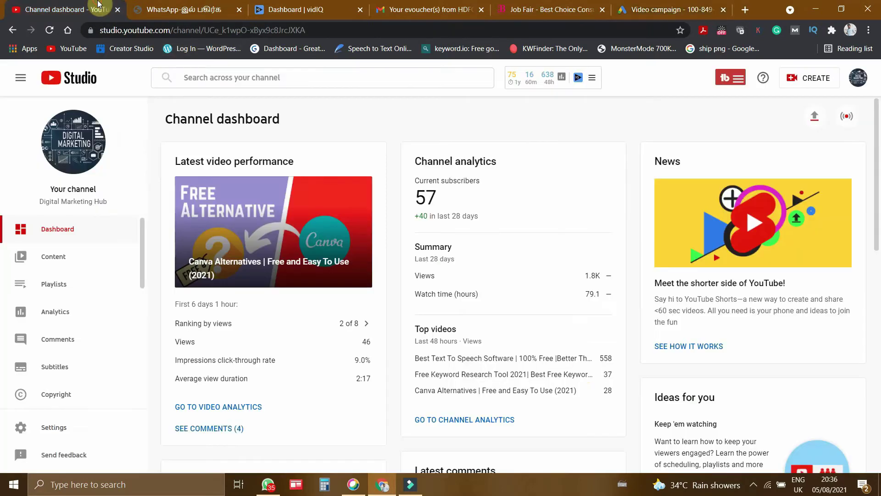
pyautogui.click(88, 251)
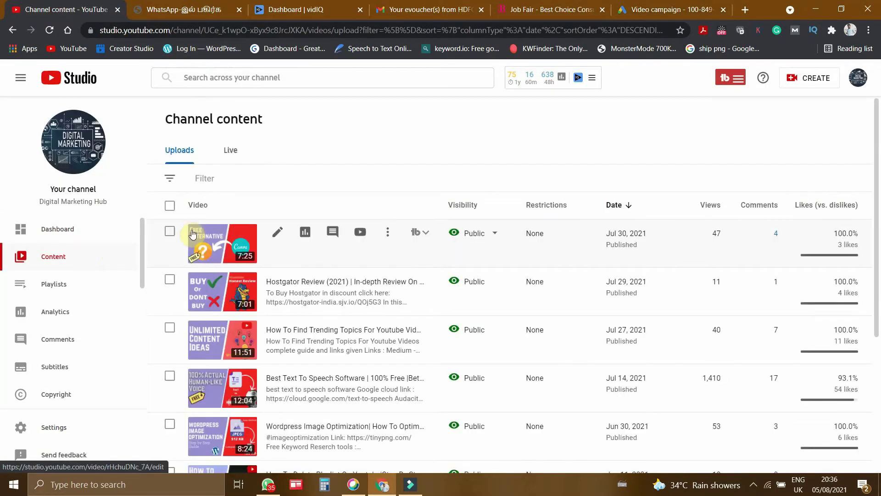
pyautogui.scroll(-1, 260, 265)
pyautogui.scroll(-2, 262, 322)
pyautogui.scroll(4, 306, 348)
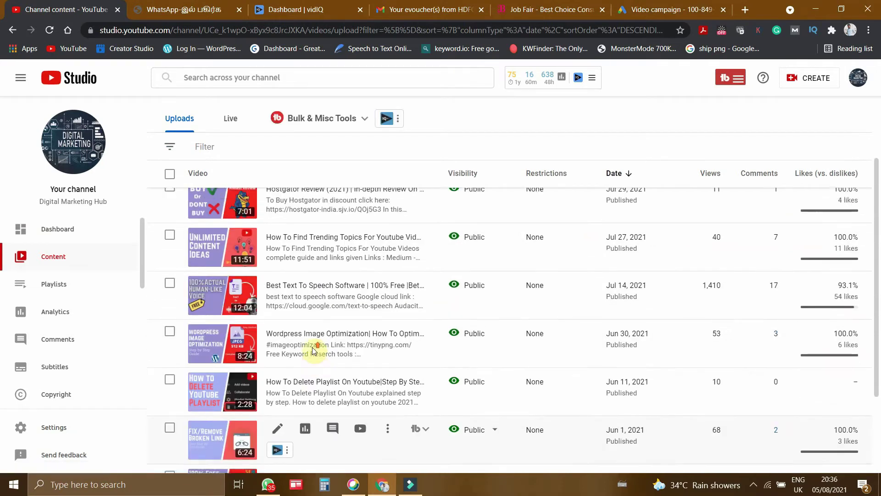
pyautogui.scroll(1, 314, 351)
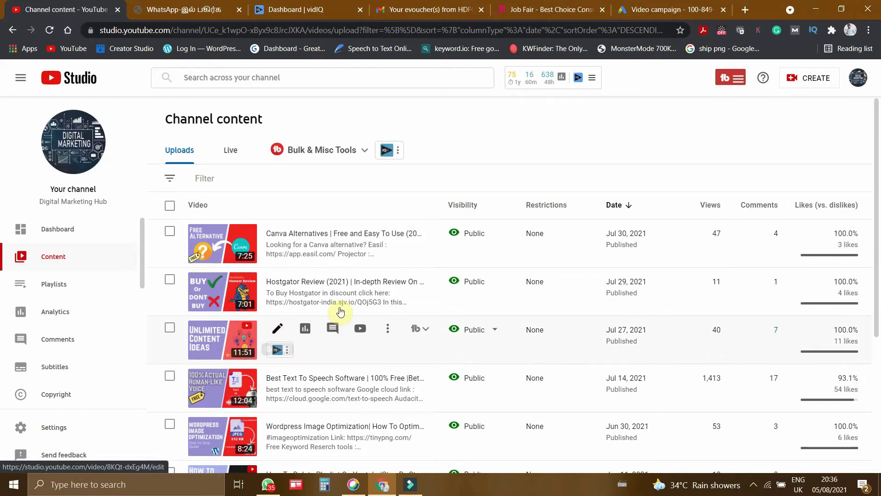
# - Open the details of the "How To Find Trending Topics For Youtube Videos" video and return to the channel content list
pyautogui.click(271, 329)
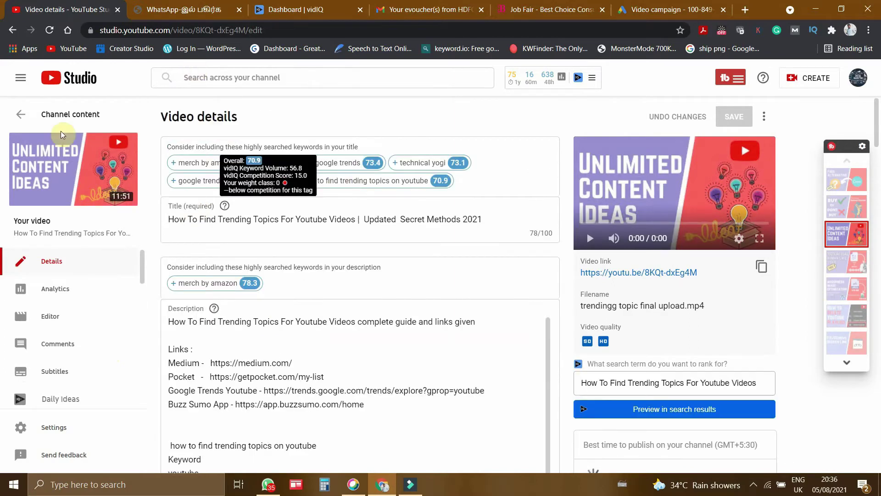
pyautogui.click(19, 115)
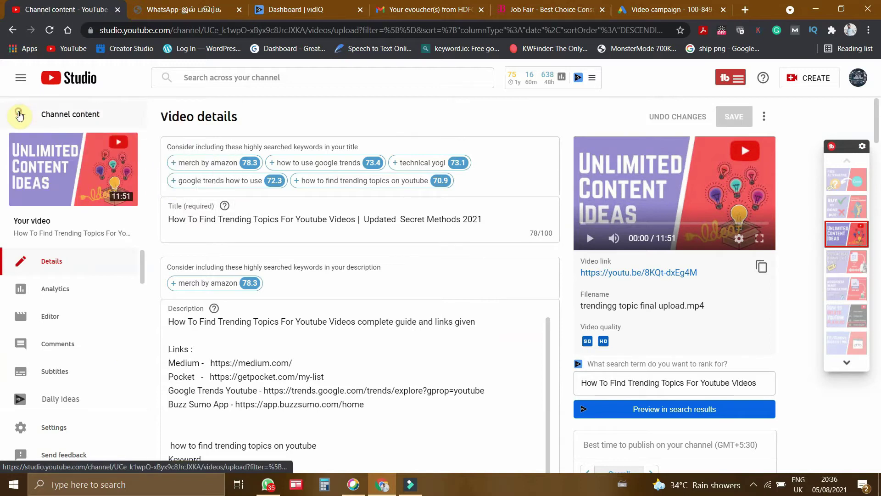
pyautogui.moveTo(303, 226)
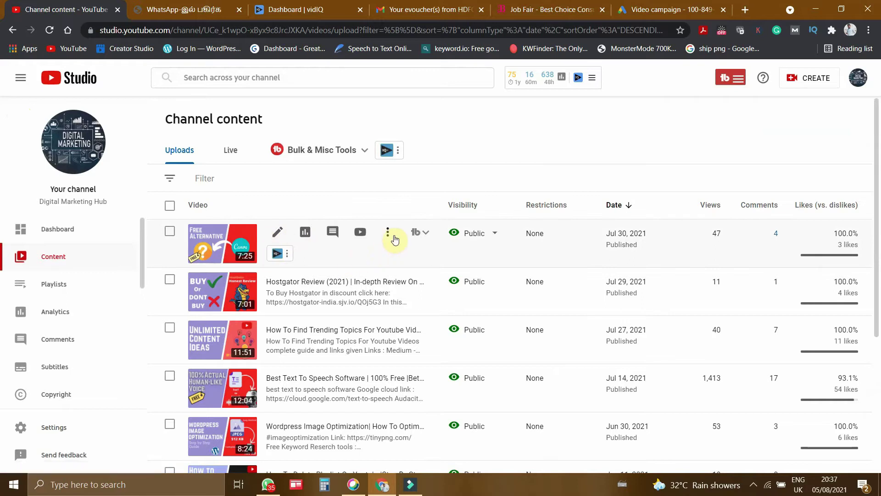
# - Get the shareable link of the "100% Free Keyword Research Tools" video published May 20, 2021
pyautogui.scroll(-5, 321, 250)
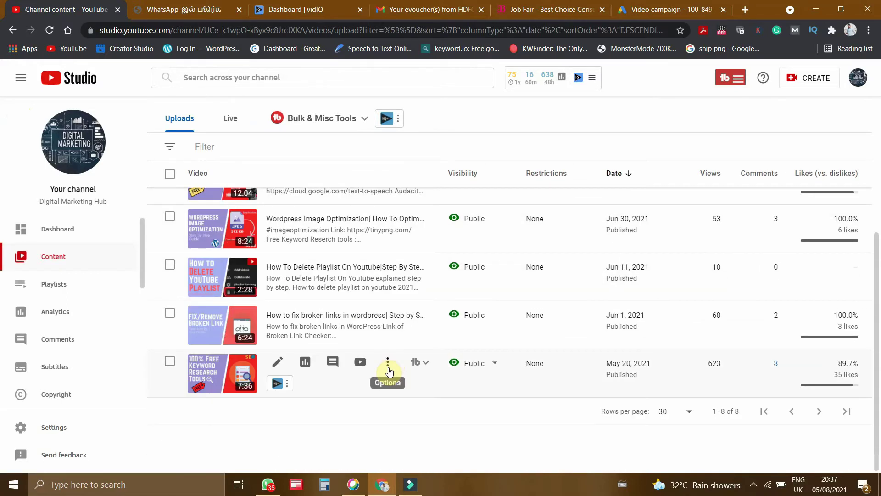
pyautogui.click(387, 363)
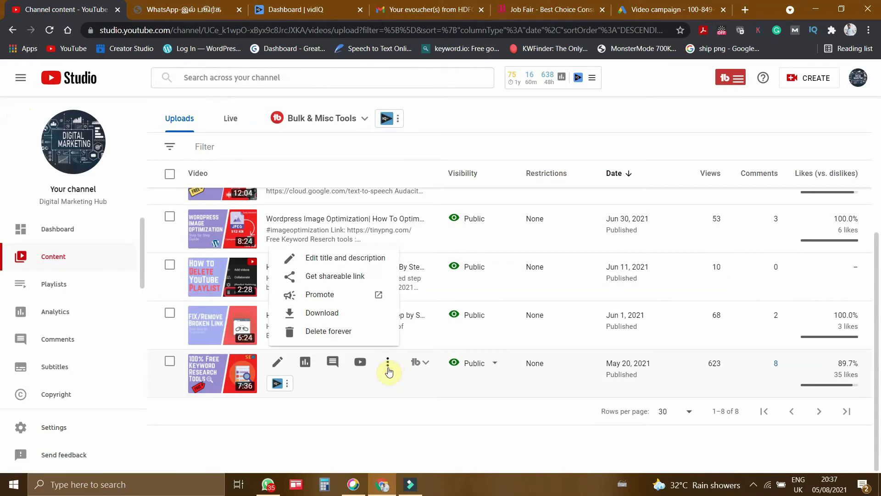
pyautogui.click(313, 278)
pyautogui.click(453, 9)
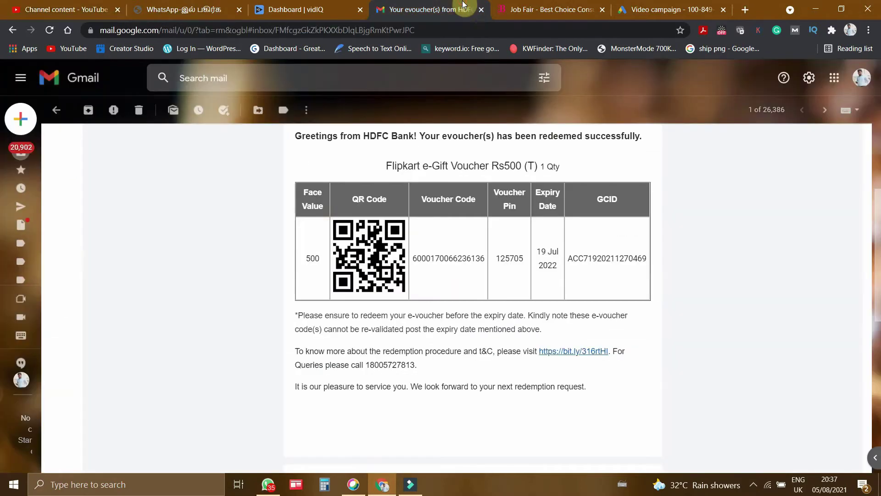
# - Return to the Google Ads campaign and add the copied "Free Keyword Research Tool 2021" link as the first related video
pyautogui.click(322, 8)
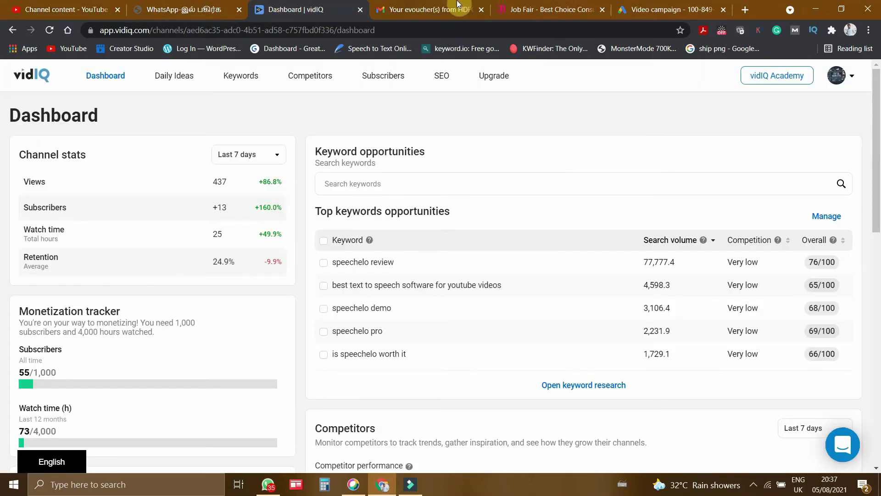
pyautogui.click(641, 5)
pyautogui.click(164, 151)
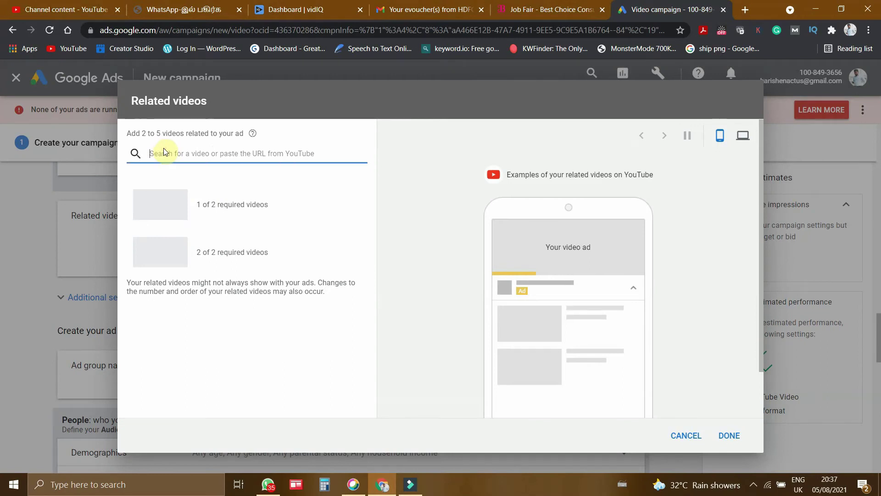
pyautogui.hotkey('ctrl', 'v')
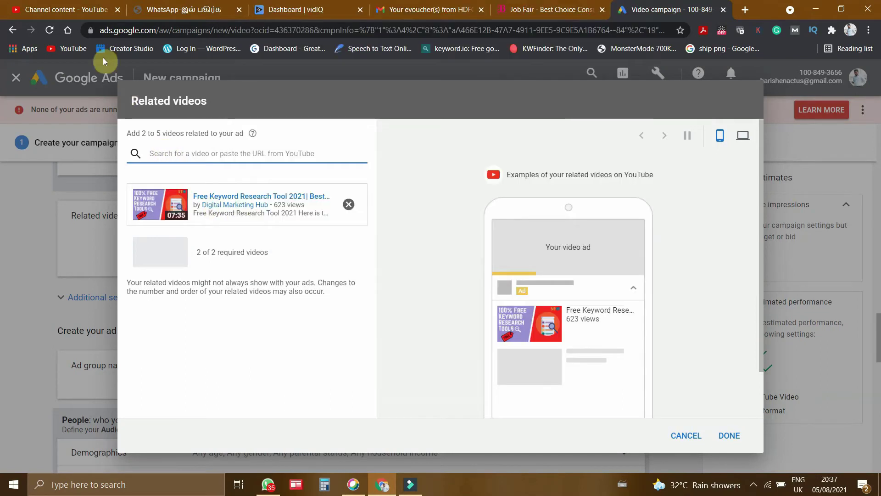
# - Get the shareable link of the "Canva Alternatives" video from YouTube Studio and add it as the second related video
pyautogui.click(58, 6)
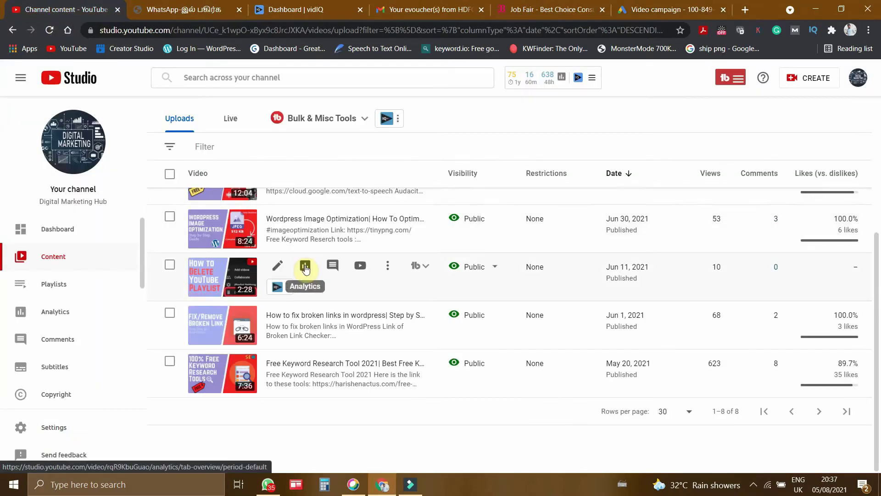
pyautogui.scroll(5, 387, 230)
pyautogui.click(387, 231)
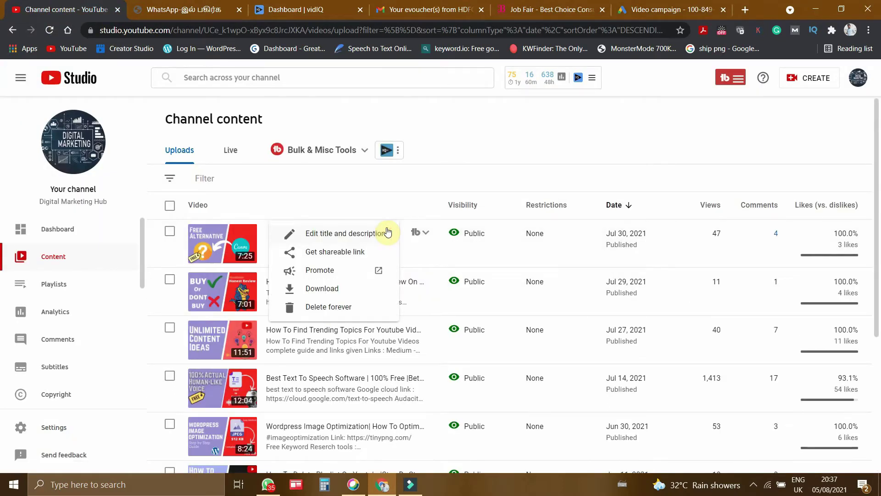
pyautogui.click(350, 252)
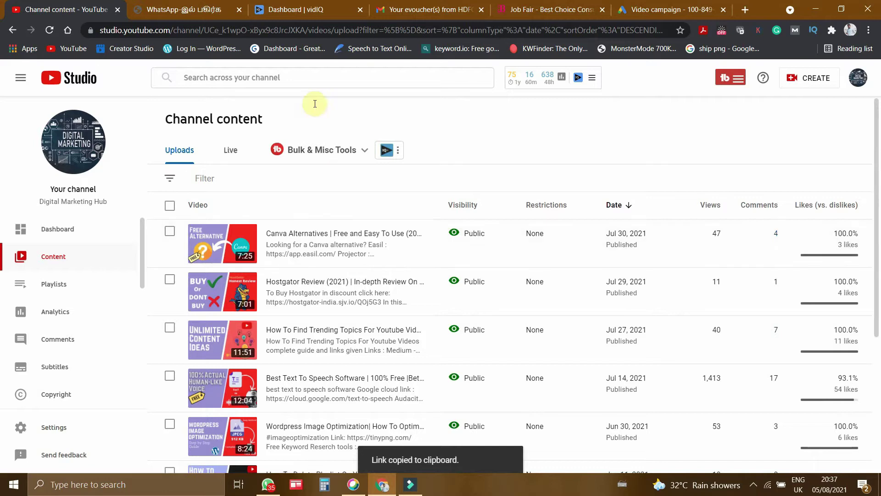
pyautogui.click(651, 9)
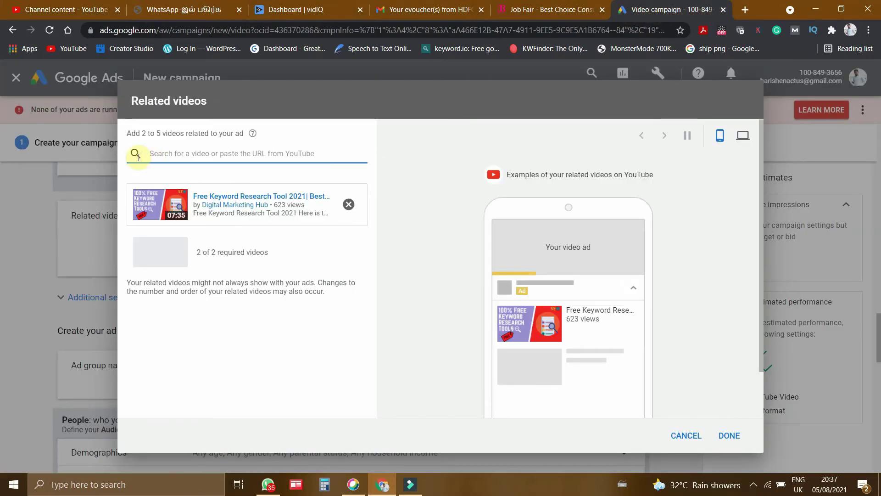
pyautogui.hotkey('ctrl', 'v')
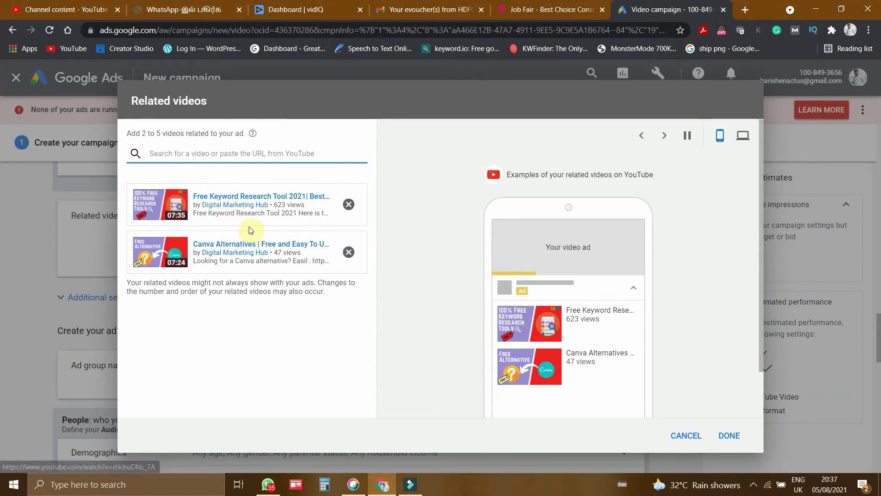
# - Get the shareable link of the "Best Text To Speech Software" video from YouTube Studio and add it as the third related video
pyautogui.click(74, 6)
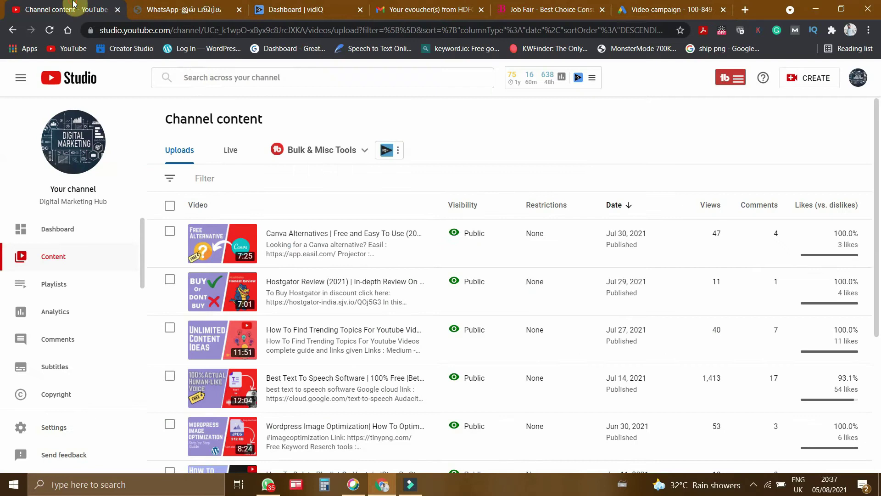
pyautogui.scroll(-2, 284, 310)
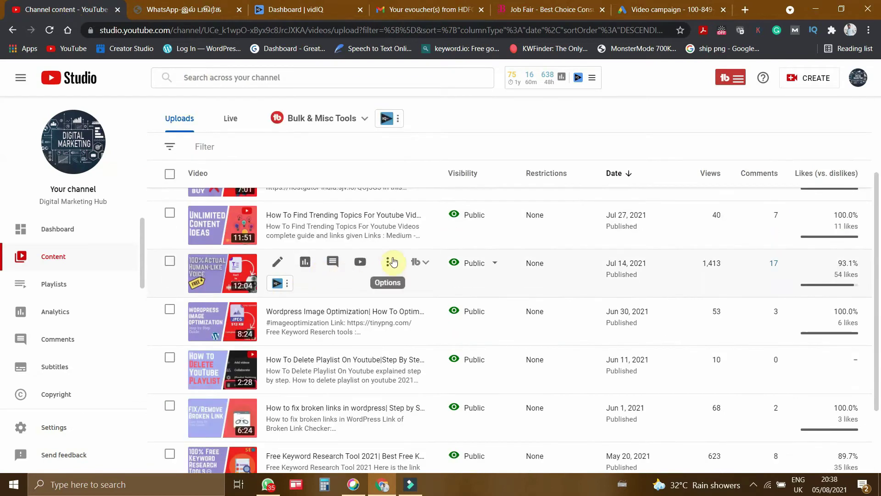
pyautogui.click(391, 261)
pyautogui.click(358, 281)
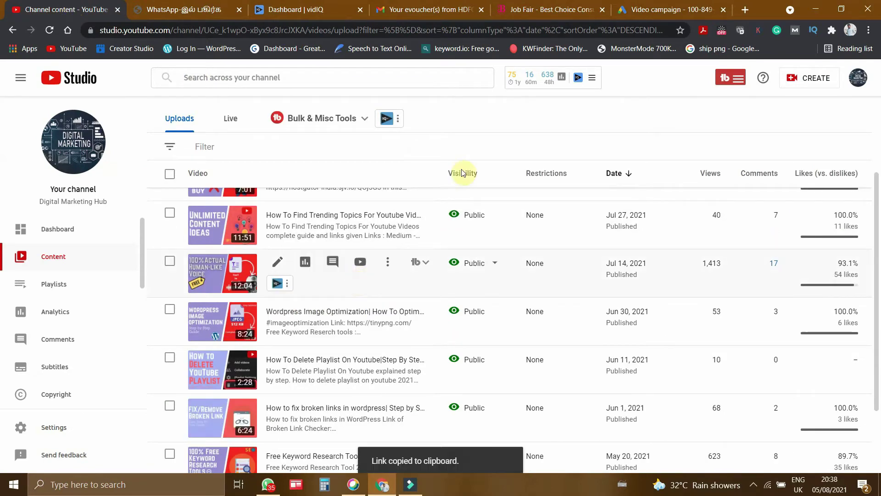
pyautogui.click(463, 3)
pyautogui.click(684, 9)
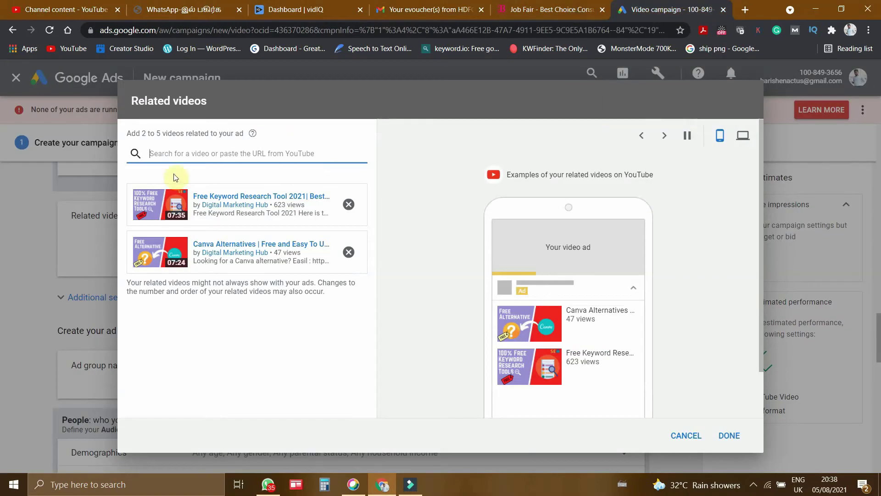
pyautogui.hotkey('ctrl', 'v')
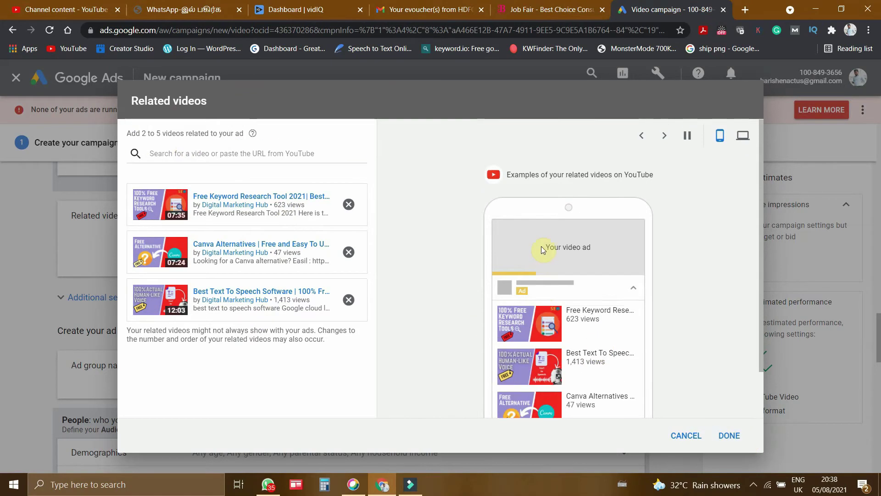
# - Examine the mobile preview of the video ad with its related videos and confirm the related videos selection
pyautogui.moveTo(541, 246); pyautogui.dragTo(584, 248)
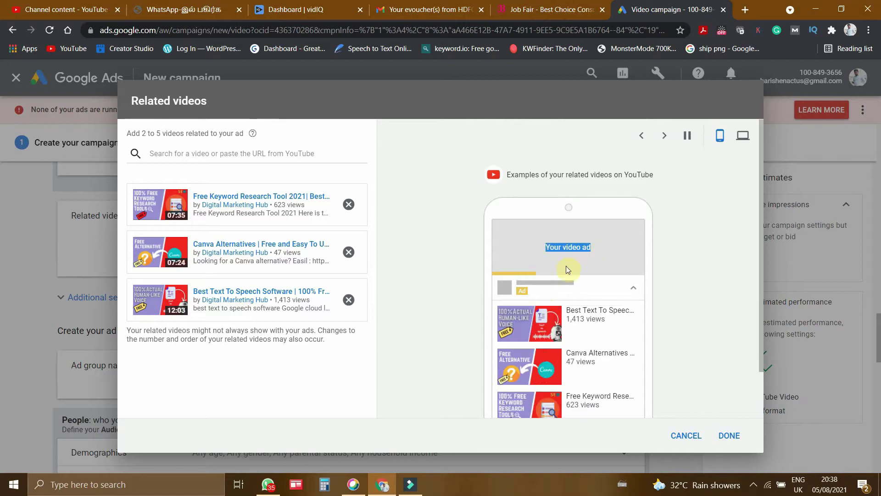
pyautogui.scroll(-2, 601, 238)
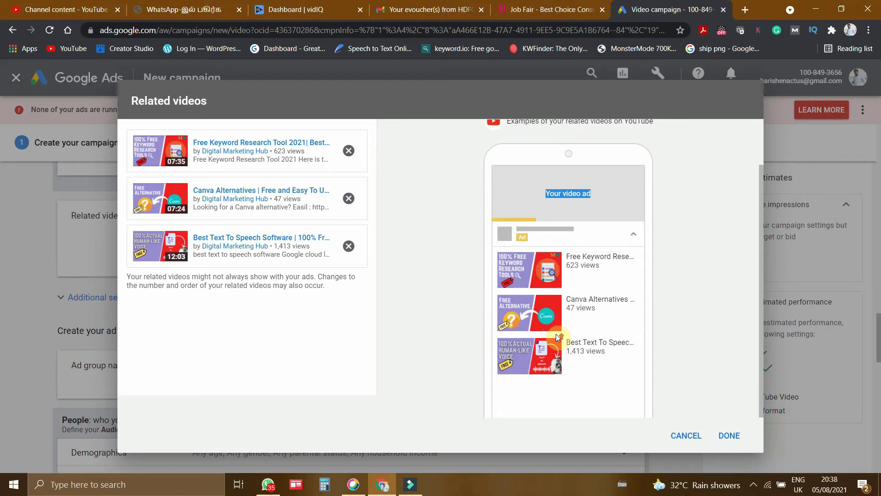
pyautogui.scroll(2, 556, 334)
pyautogui.scroll(-2, 555, 334)
pyautogui.click(730, 436)
pyautogui.scroll(-5, 64, 236)
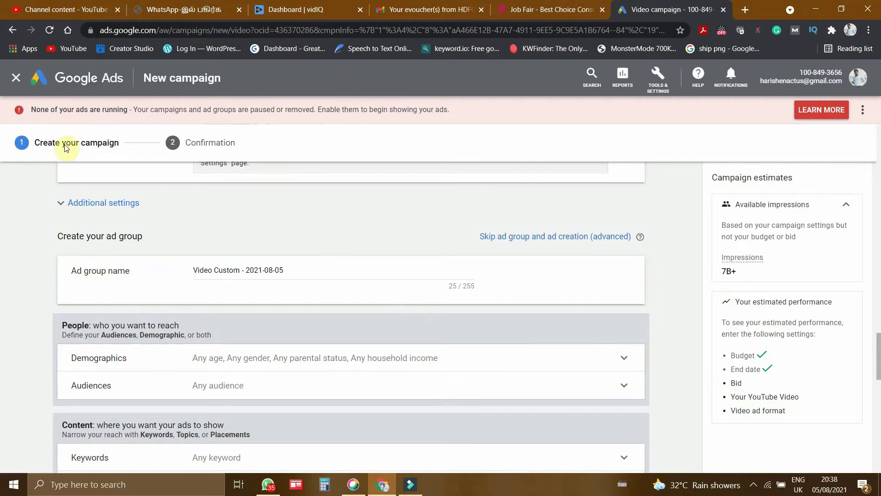
pyautogui.moveTo(35, 143); pyautogui.dragTo(96, 144)
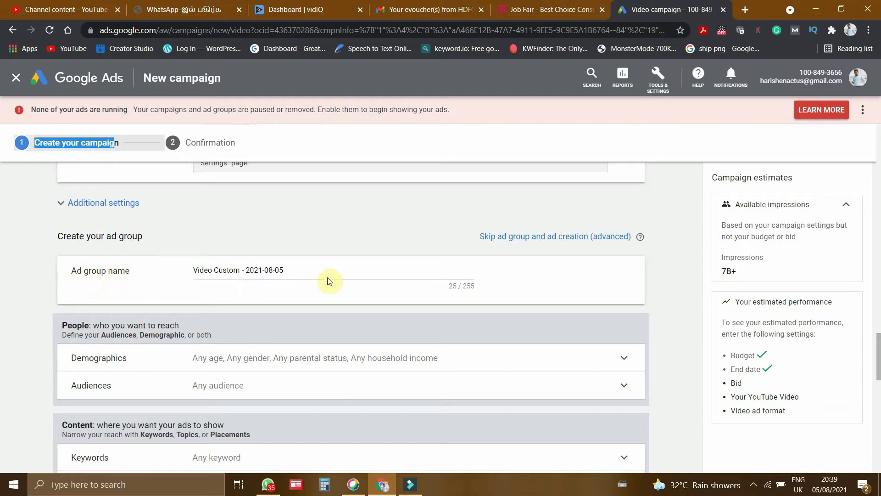
pyautogui.click(226, 227)
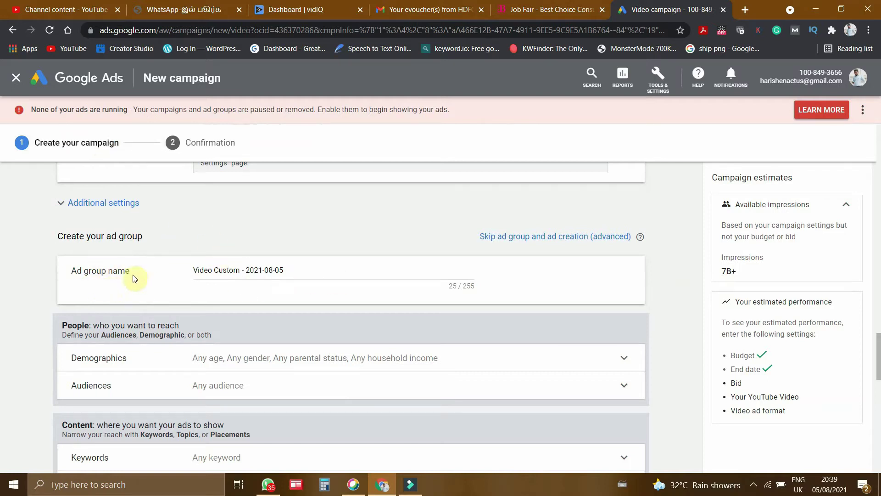
# - Exclude the ages 45 - 54, 55 - 64, 65+ and Unknown from the ad group's demographic targeting and collapse the section
pyautogui.scroll(-3, 241, 285)
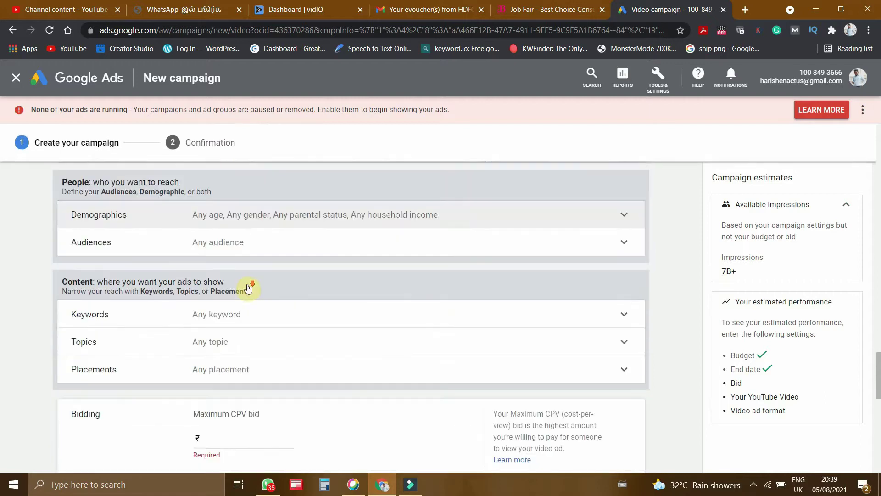
pyautogui.click(211, 212)
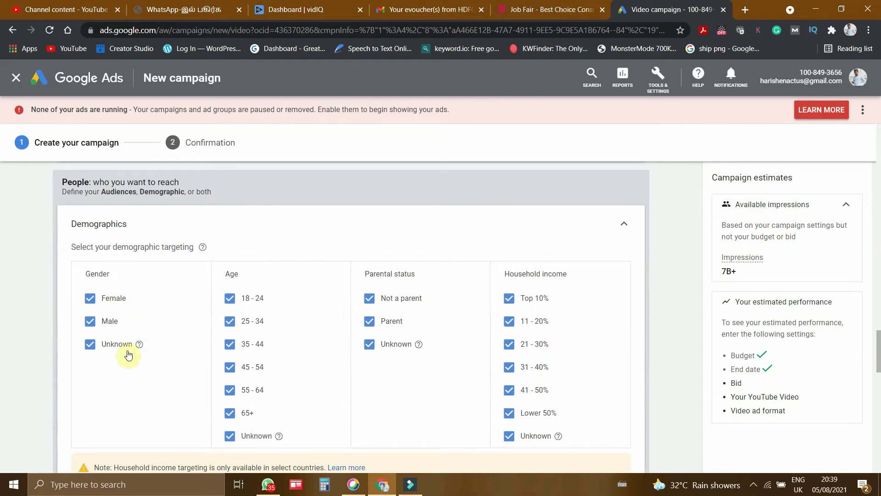
pyautogui.click(231, 368)
pyautogui.click(232, 392)
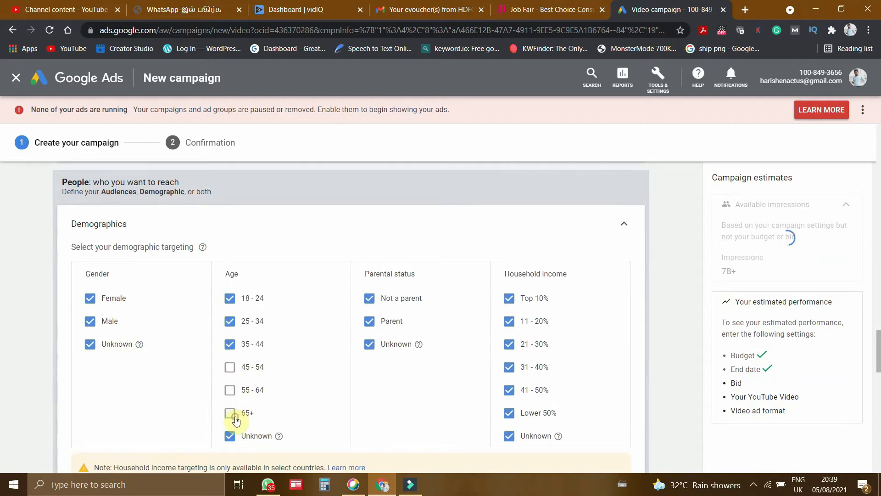
pyautogui.scroll(-2, 242, 441)
pyautogui.click(252, 365)
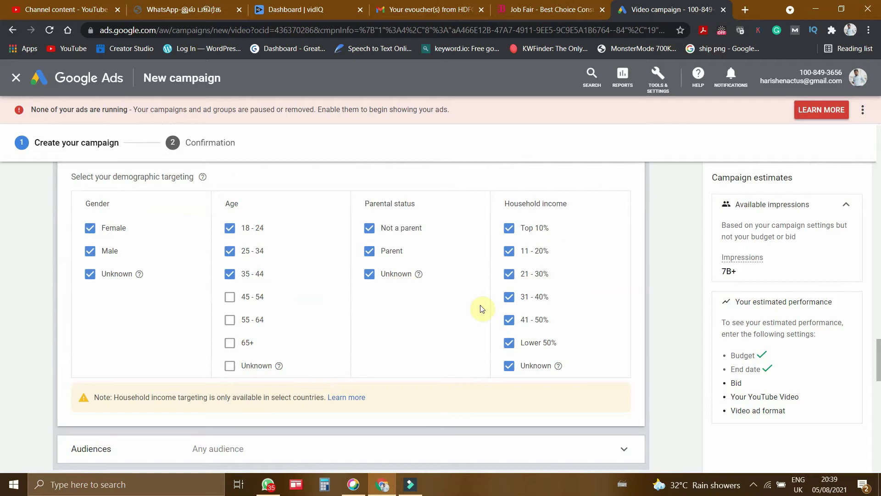
pyautogui.scroll(1, 252, 275)
pyautogui.scroll(-1, 253, 276)
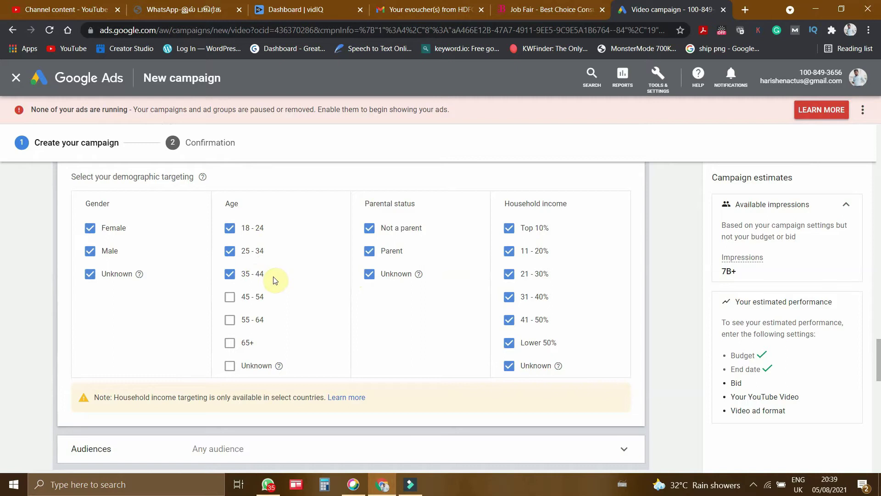
pyautogui.scroll(2, 574, 192)
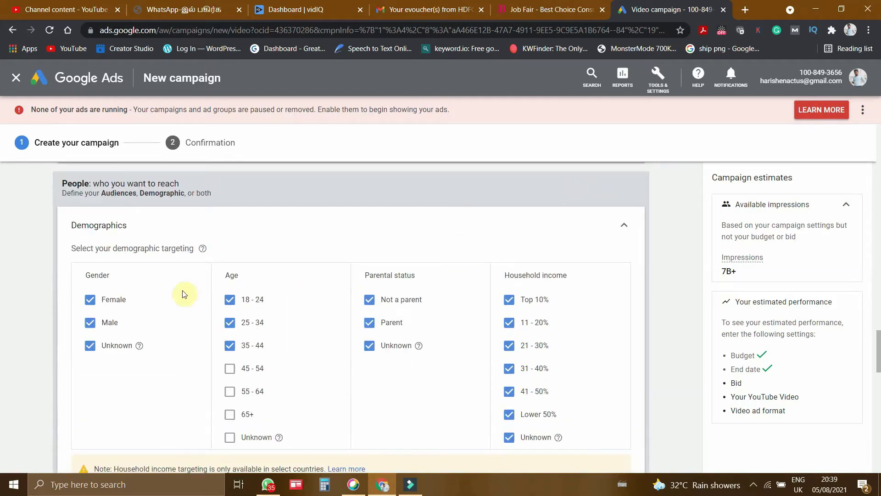
pyautogui.scroll(-2, 506, 275)
pyautogui.scroll(2, 474, 281)
pyautogui.click(620, 229)
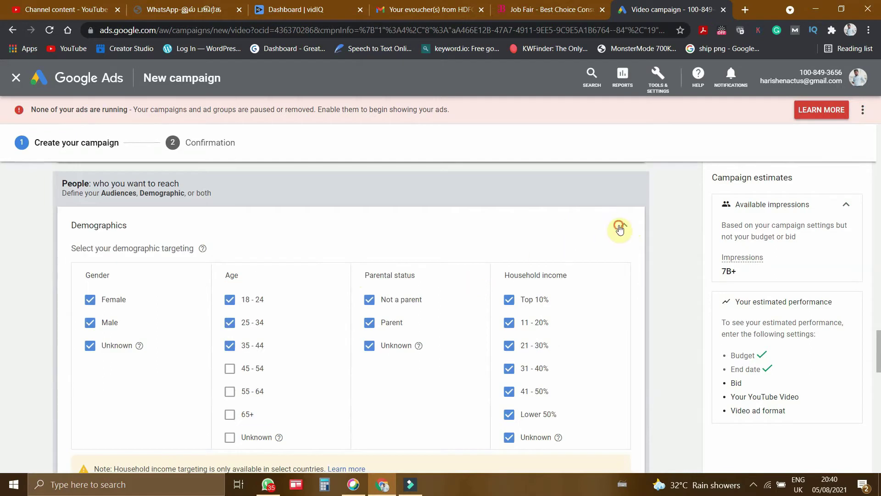
# - Open the ad group's audience targeting and search the audiences for "digital Marketing"
pyautogui.scroll(-4, 414, 270)
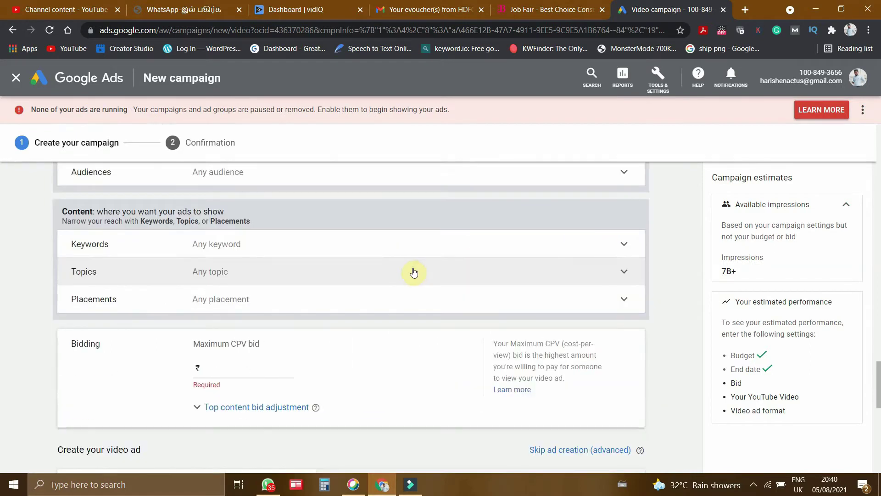
pyautogui.click(410, 173)
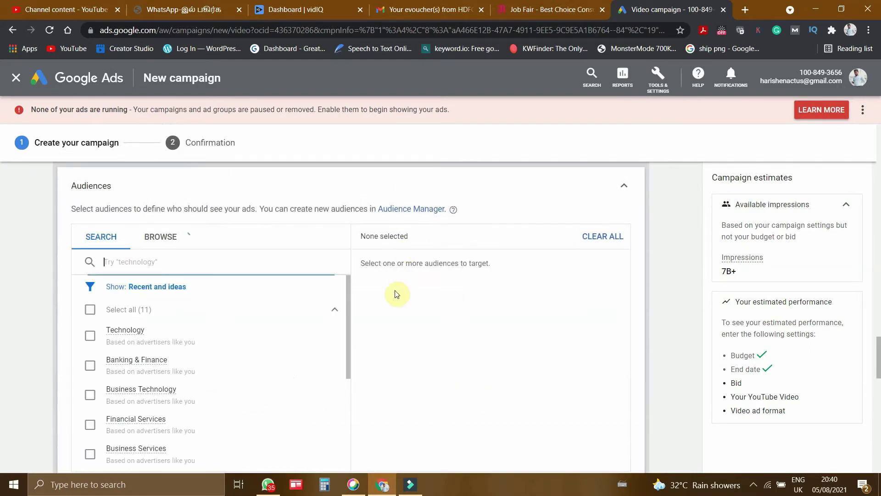
pyautogui.scroll(-4, 271, 329)
pyautogui.scroll(5, 270, 331)
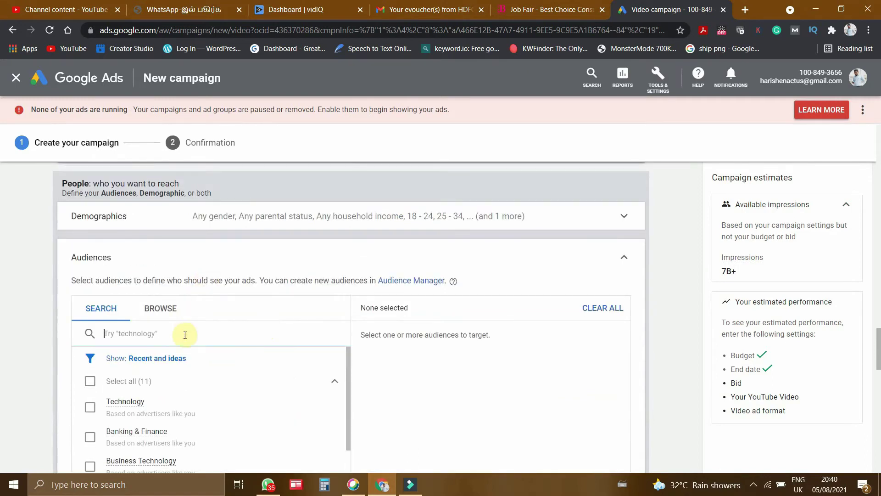
pyautogui.write('digita')
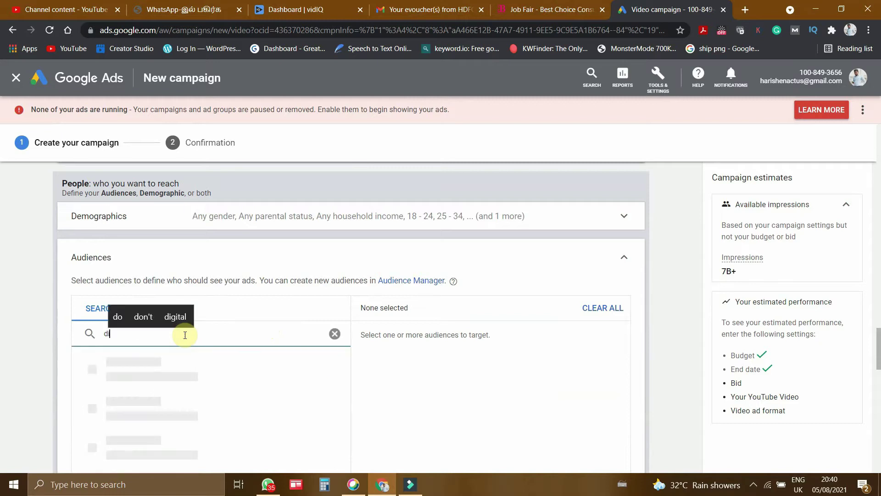
pyautogui.write('l Marketing')
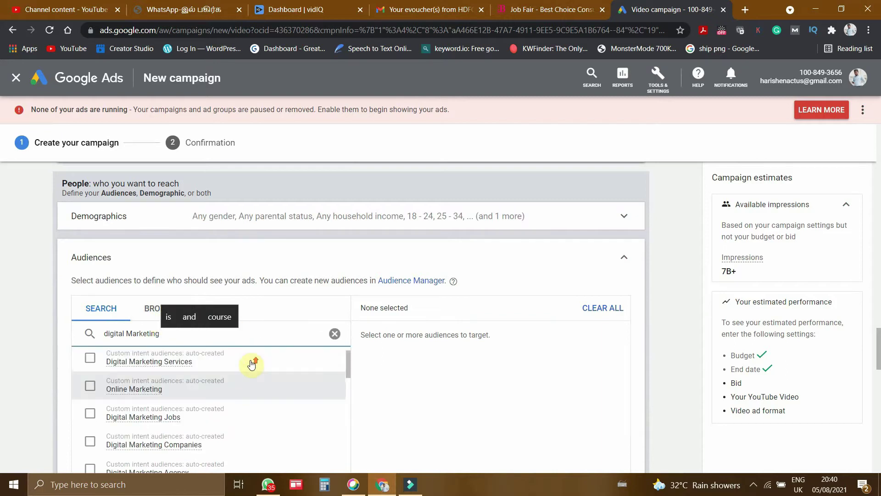
# - Look through the audiences matching "digital Marketing", from researching or planning to affinity audiences, and clear the search
pyautogui.scroll(-3, 581, 350)
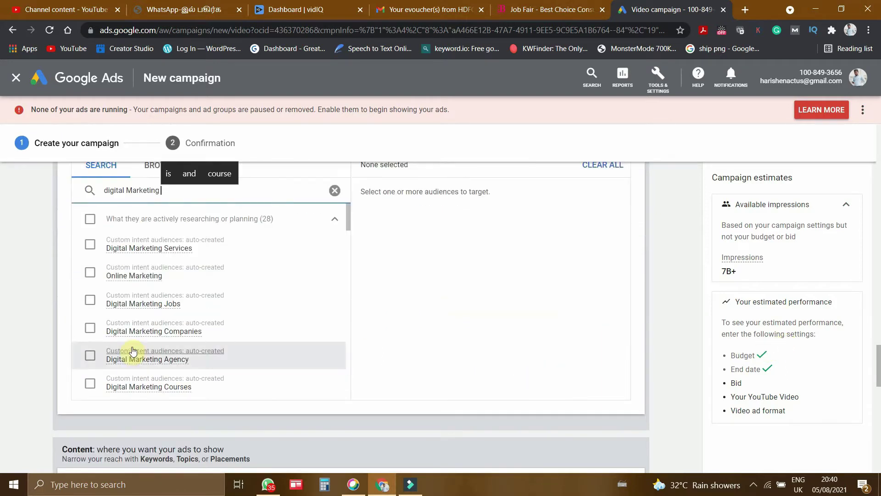
pyautogui.scroll(-10, 198, 340)
pyautogui.scroll(-10, 199, 340)
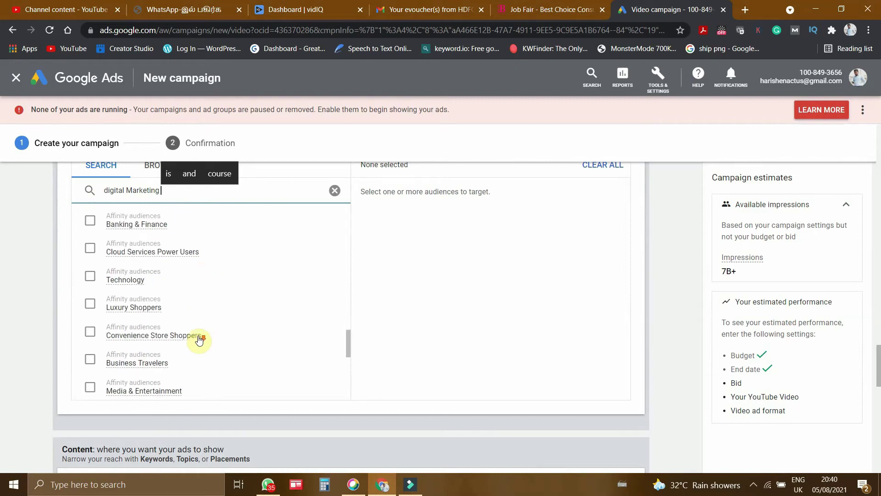
pyautogui.scroll(15, 199, 340)
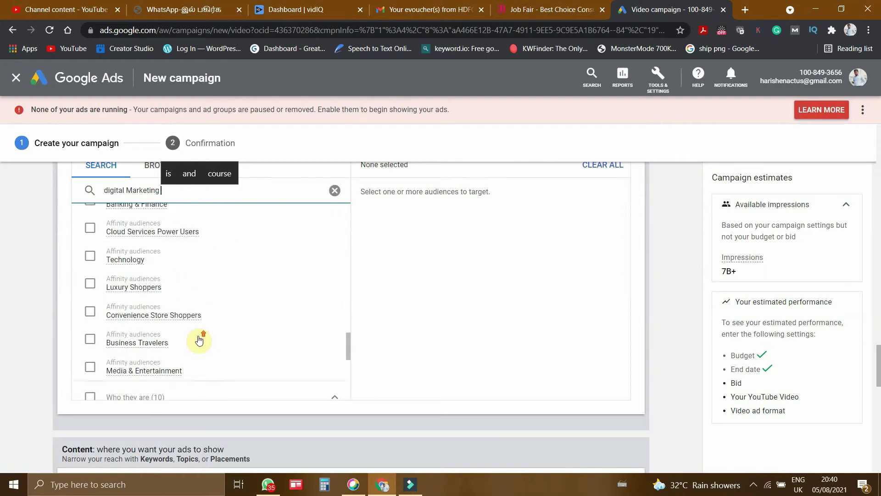
pyautogui.scroll(-6, 199, 340)
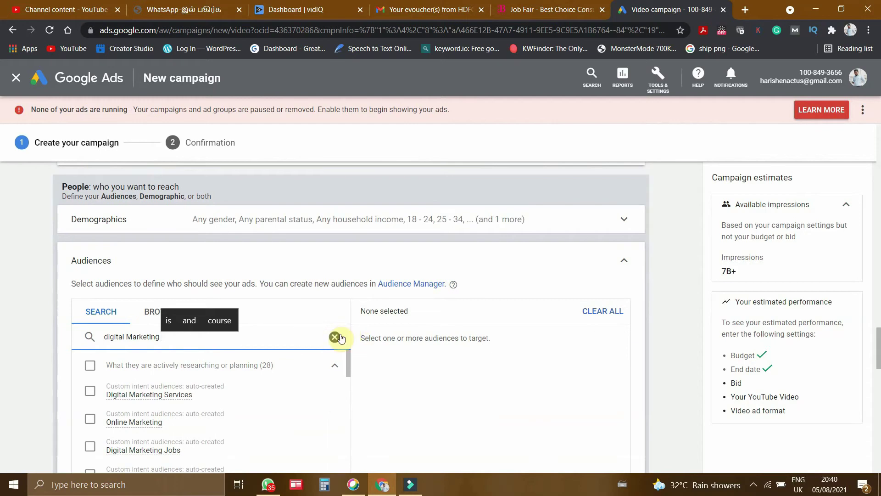
pyautogui.click(335, 337)
pyautogui.scroll(-3, 293, 332)
pyautogui.scroll(1, 335, 324)
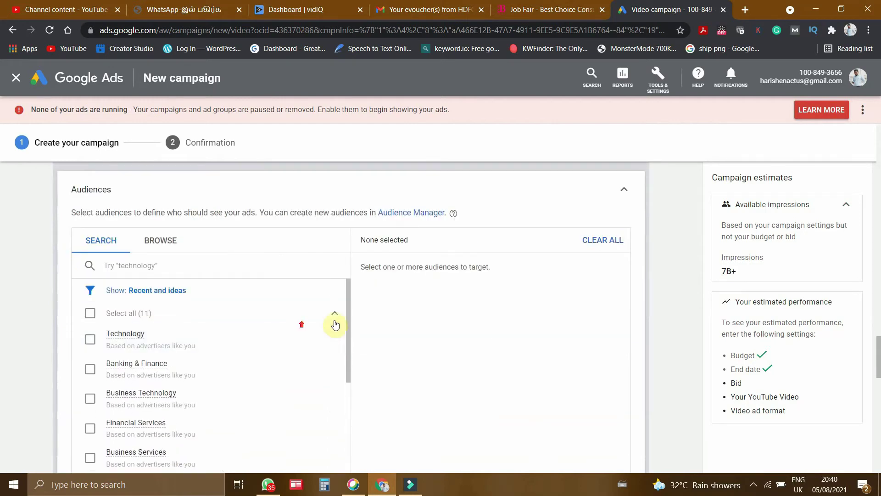
# - Collapse the ad group's audience targeting with no audience selected and open its keyword targeting
pyautogui.scroll(-8, 390, 321)
pyautogui.scroll(2, 376, 324)
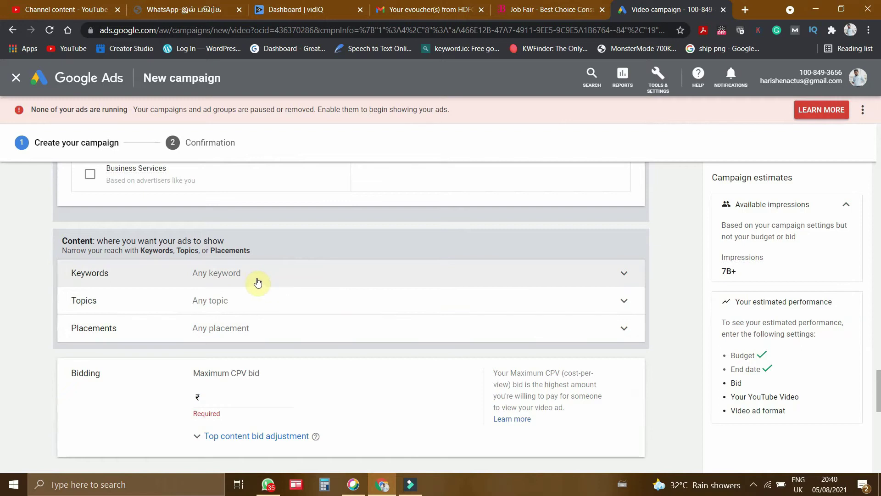
pyautogui.scroll(9, 257, 283)
pyautogui.scroll(-2, 161, 315)
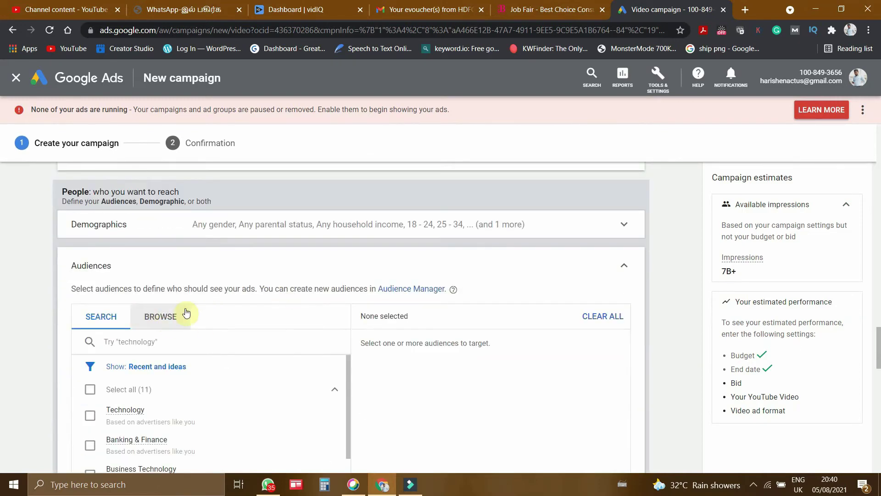
pyautogui.click(624, 266)
pyautogui.scroll(-2, 258, 308)
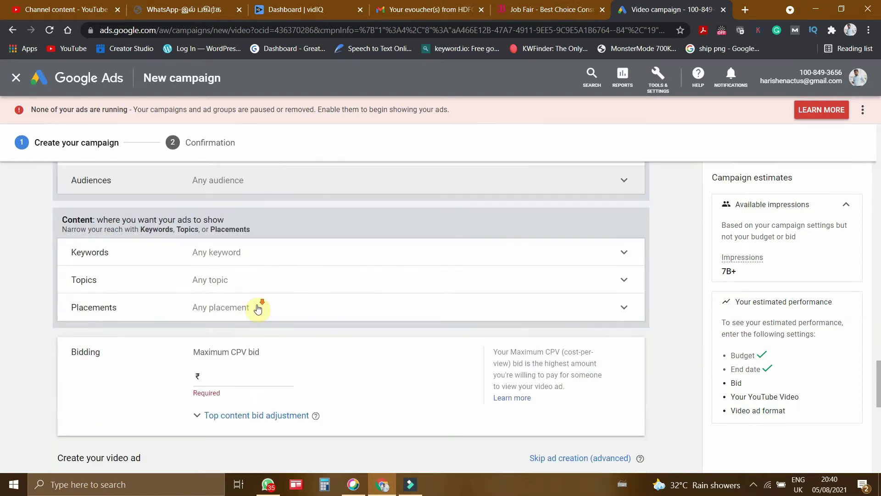
pyautogui.click(213, 260)
pyautogui.scroll(-3, 213, 256)
pyautogui.scroll(2, 213, 256)
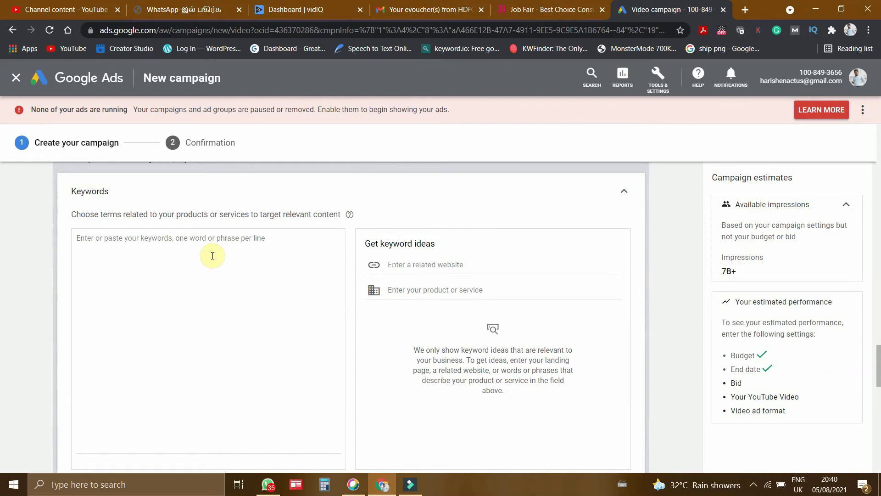
# - Switch to YouTube Studio, open the trending topics video's details and copy "How To Find Trending Topics For Youtube Videos" from its title
pyautogui.click(69, 8)
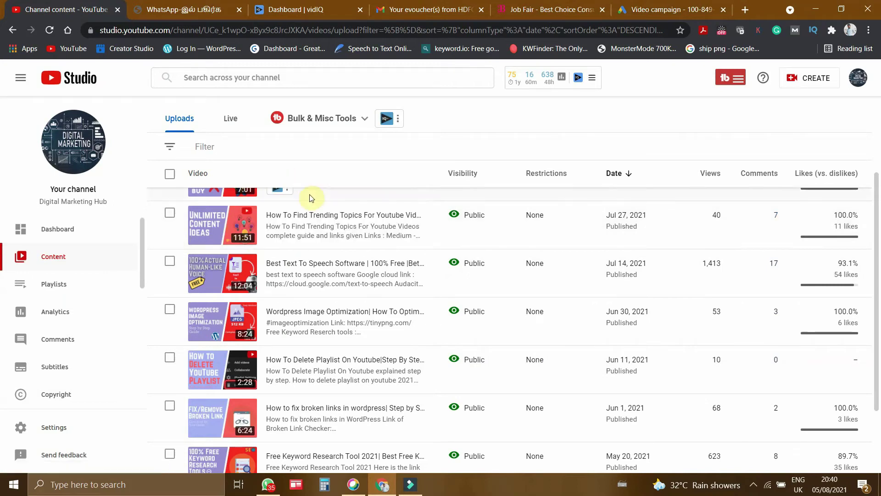
pyautogui.click(278, 228)
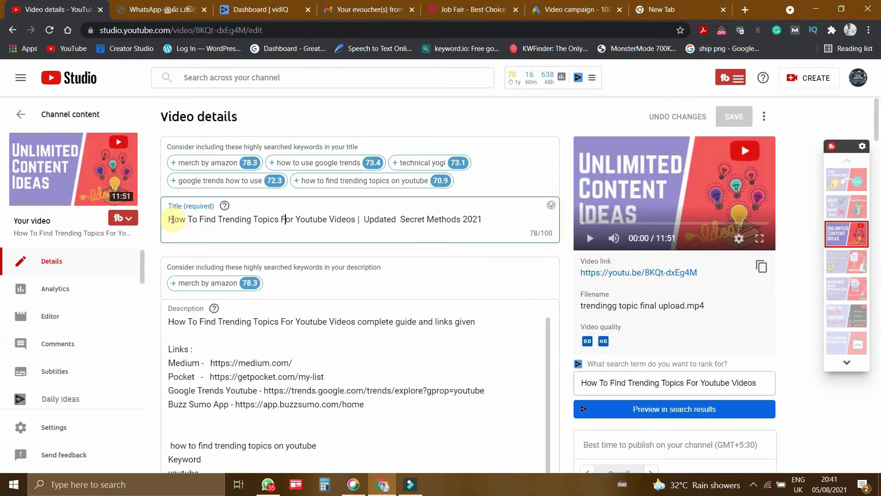
pyautogui.moveTo(170, 220); pyautogui.dragTo(360, 218)
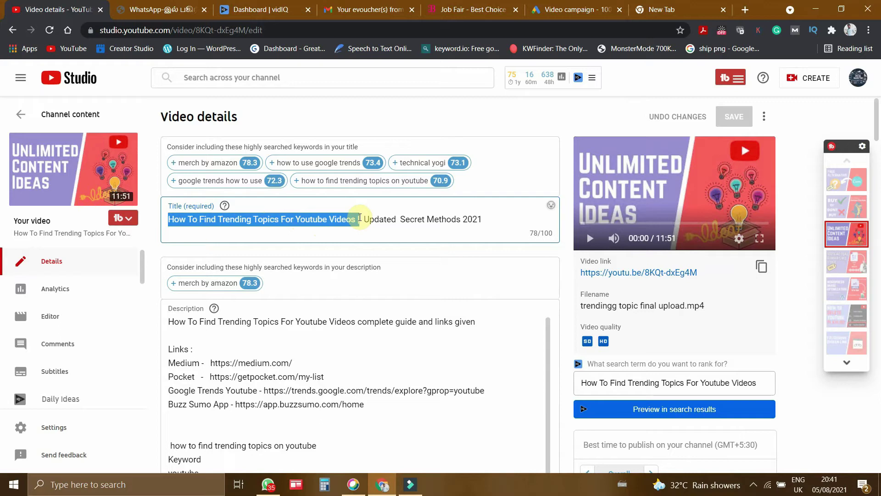
pyautogui.click(339, 218)
pyautogui.moveTo(356, 220); pyautogui.dragTo(163, 205)
pyautogui.hotkey('ctrl', 'c')
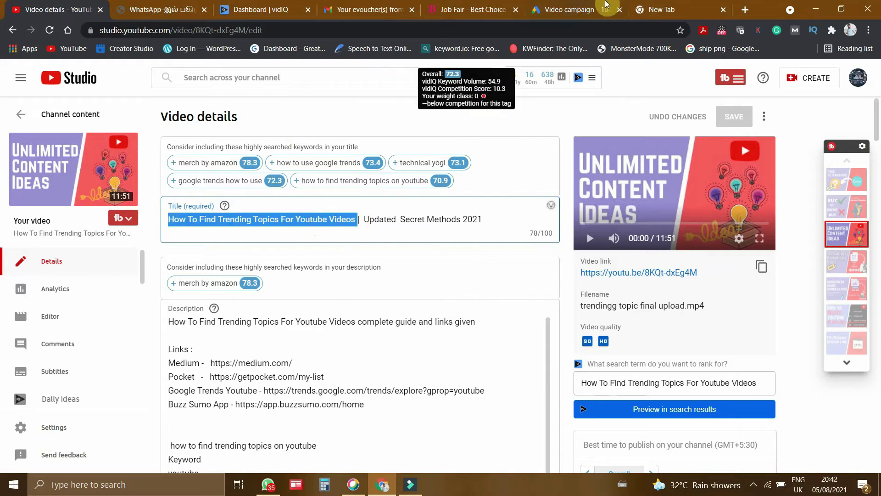
# - Open the blog's Free Keyword Research Tools article in a new browser tab and follow its link to H Super Tools
pyautogui.click(652, 9)
pyautogui.click(442, 46)
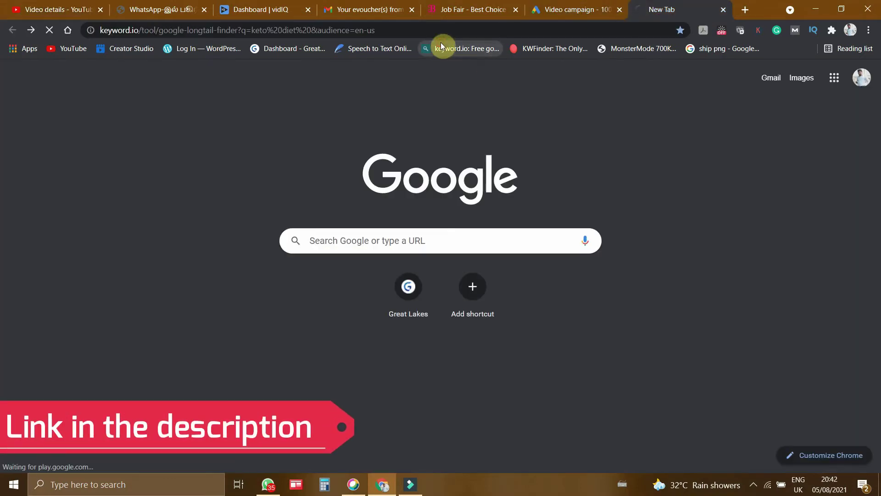
pyautogui.click(423, 28)
pyautogui.write('www')
pyautogui.press('Down')
pyautogui.press('Down')
pyautogui.press('Return')
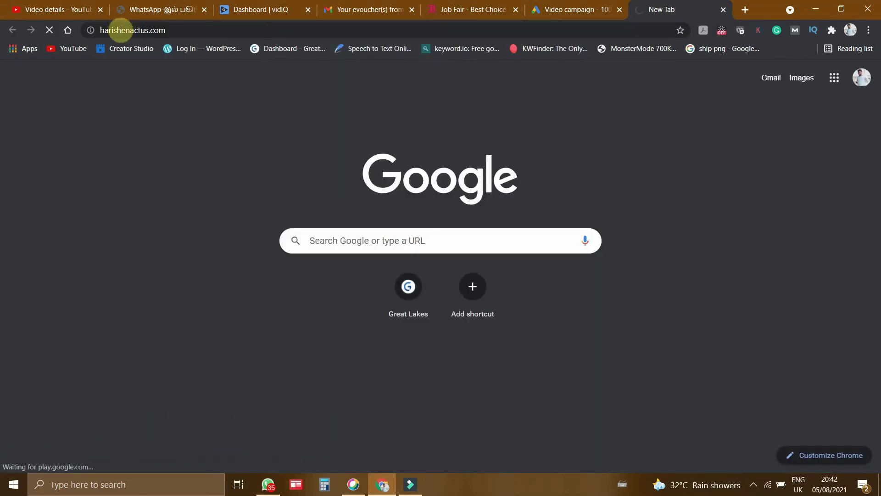
pyautogui.scroll(-3, 234, 175)
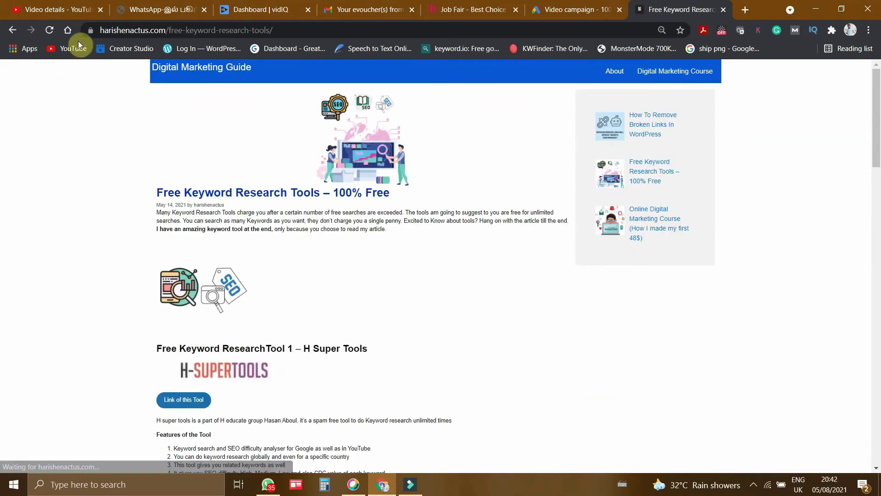
pyautogui.scroll(-3, 206, 270)
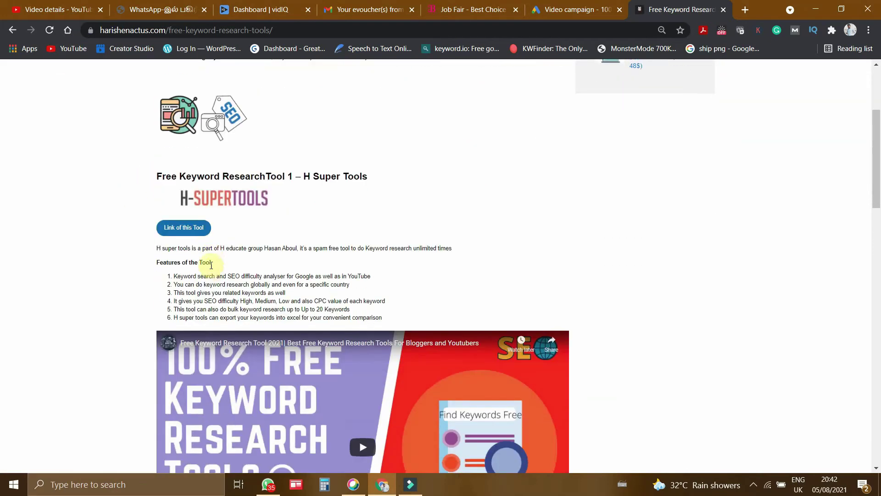
pyautogui.click(185, 228)
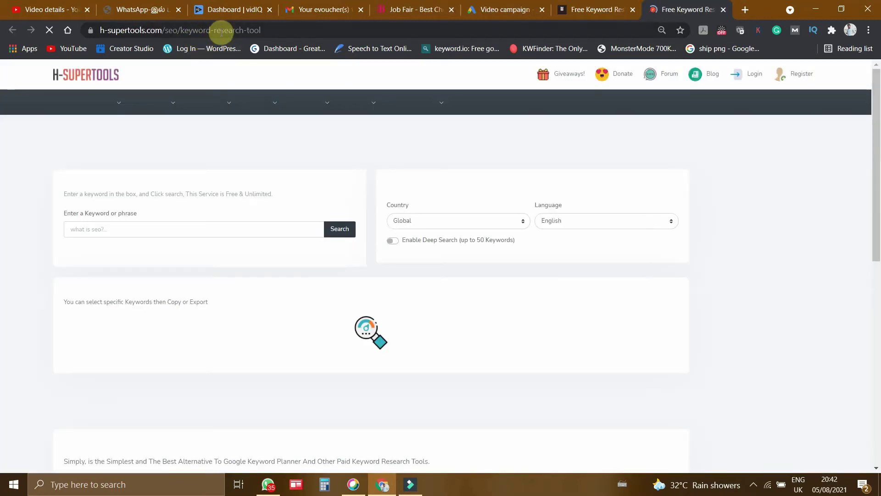
# - Search the general Keyword Research Tool for "How To Find Trending Topics For Youtube Videos"
pyautogui.click(172, 234)
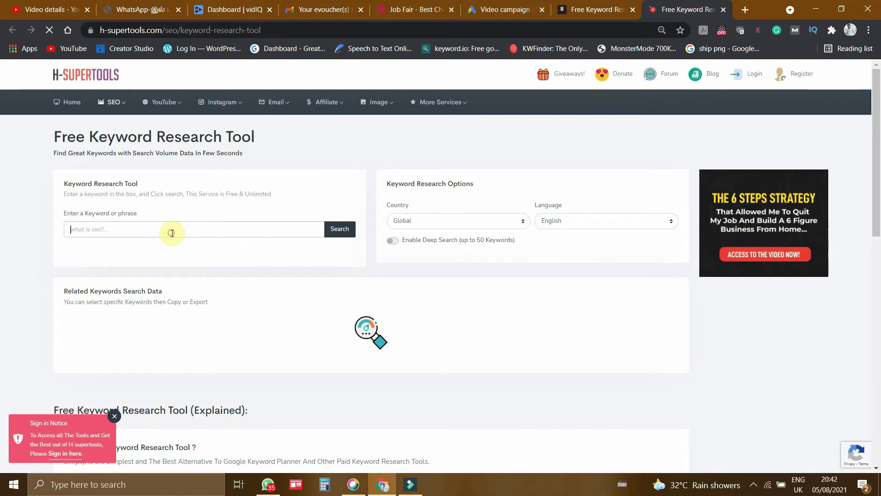
pyautogui.hotkey('ctrl', 'v')
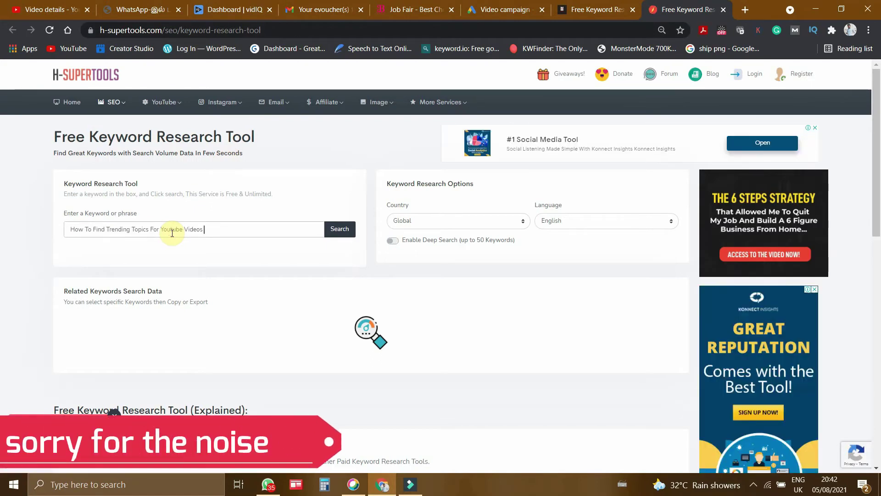
pyautogui.press('Return')
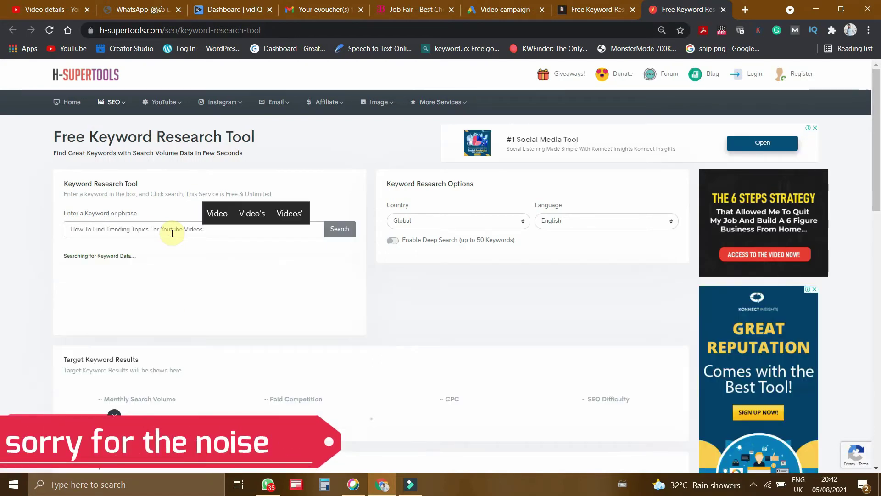
# - Open the YouTube Keyword Tool and search it for "How To Find Trending Topics For Youtube Videos"
pyautogui.moveTo(115, 112)
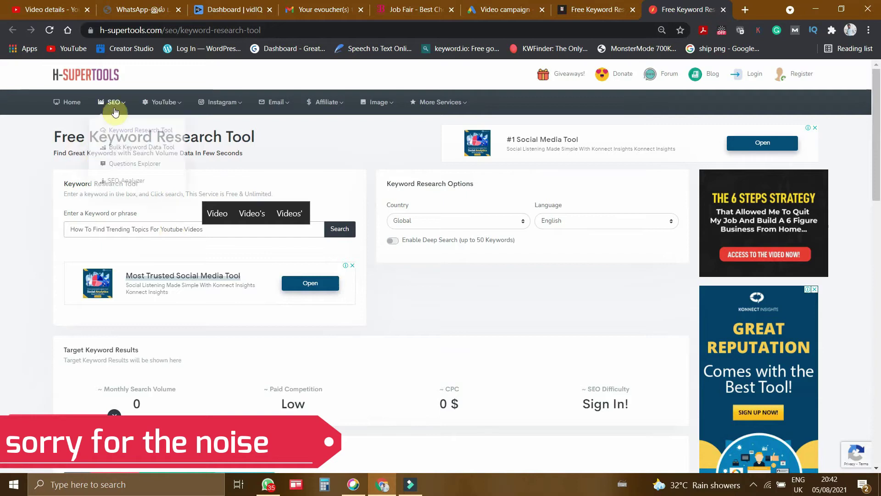
pyautogui.moveTo(167, 102)
pyautogui.click(176, 126)
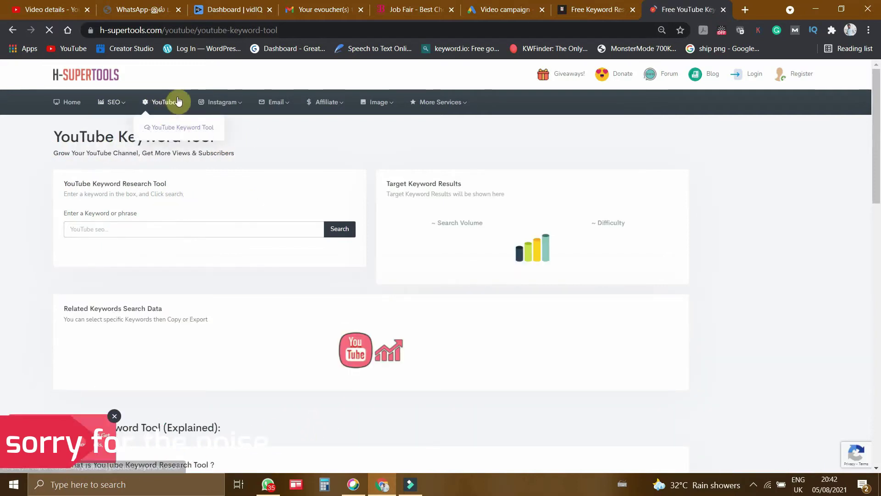
pyautogui.click(144, 229)
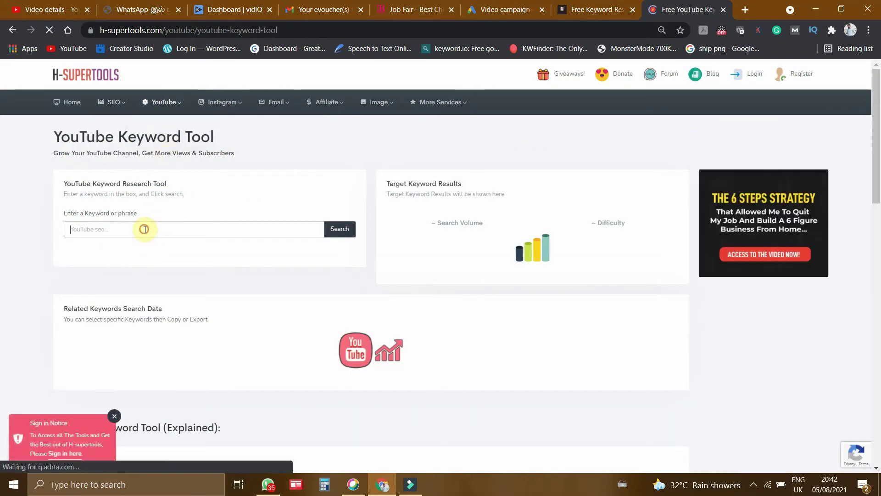
pyautogui.hotkey('ctrl', 'v')
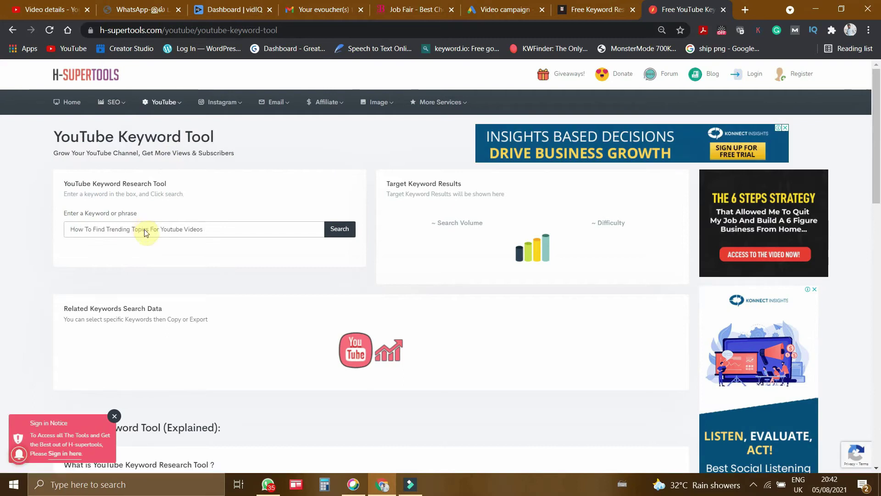
pyautogui.press('Return')
# - Select the keywords "How To Find Trending Topics For Youtube Videos", "how to find trending topics for youtube videos 2021" and "how to find trending topics on youtube"
pyautogui.scroll(-6, 291, 256)
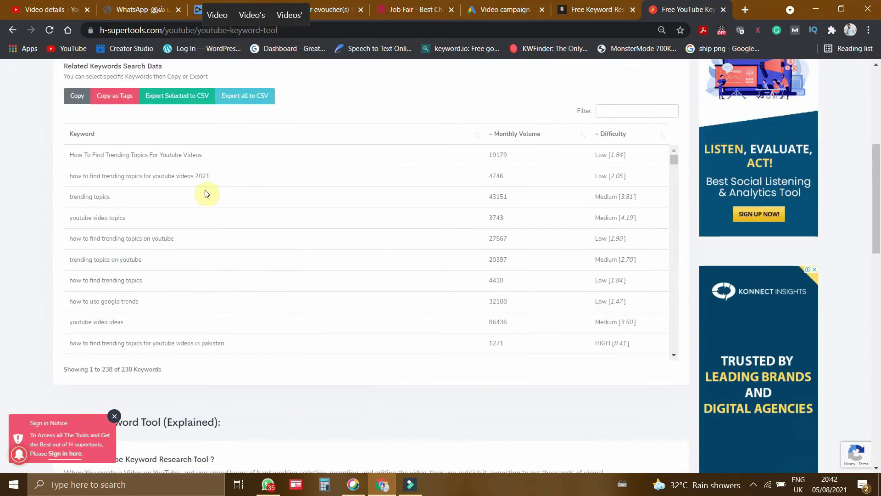
pyautogui.scroll(-4, 233, 161)
pyautogui.scroll(8, 243, 196)
pyautogui.scroll(-3, 236, 262)
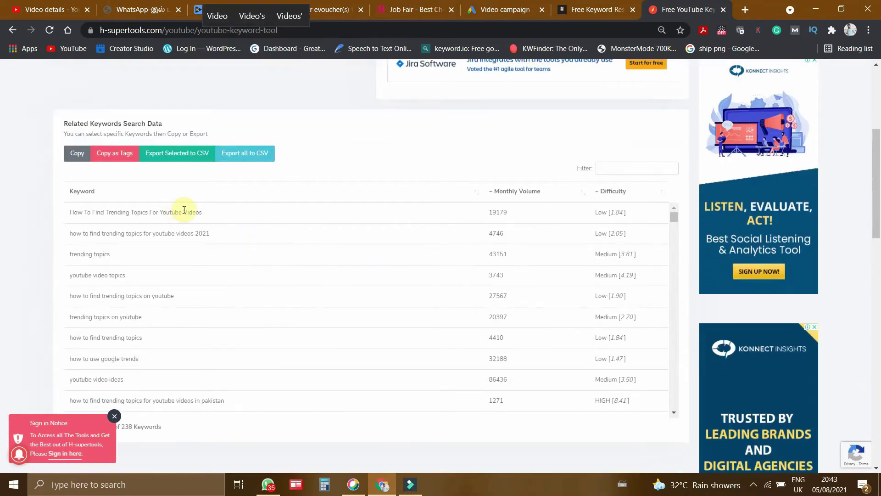
pyautogui.click(166, 213)
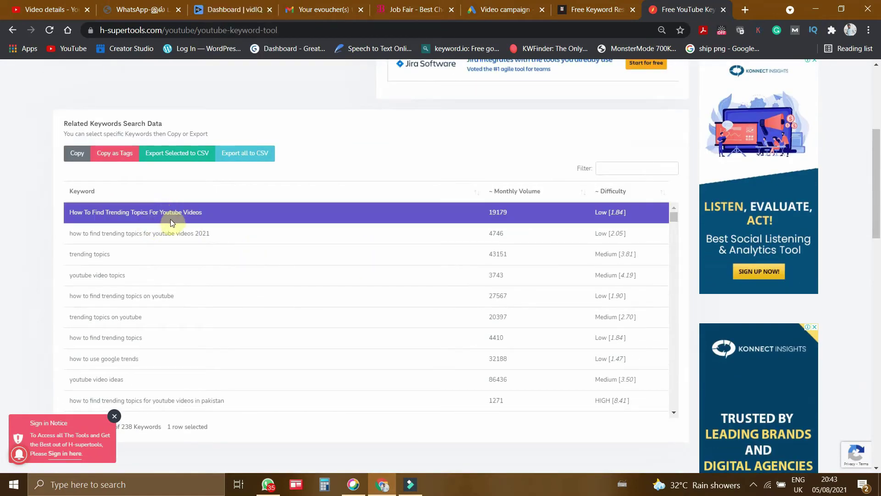
pyautogui.click(146, 235)
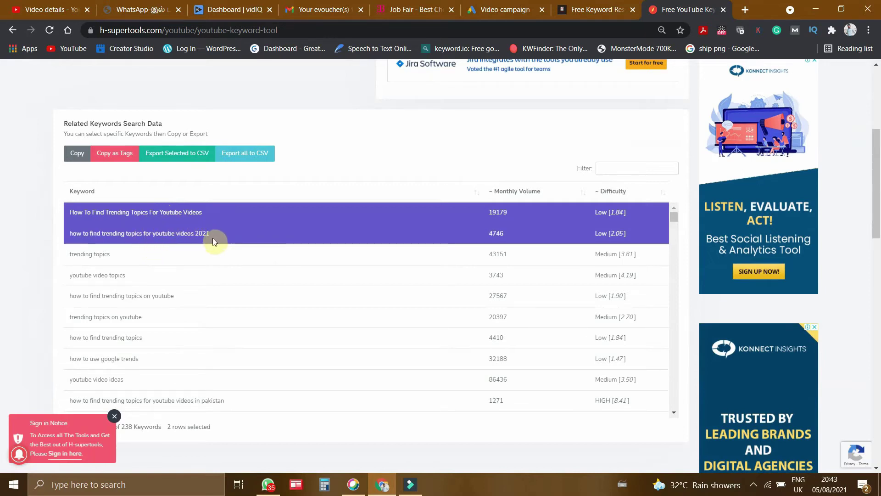
pyautogui.click(165, 299)
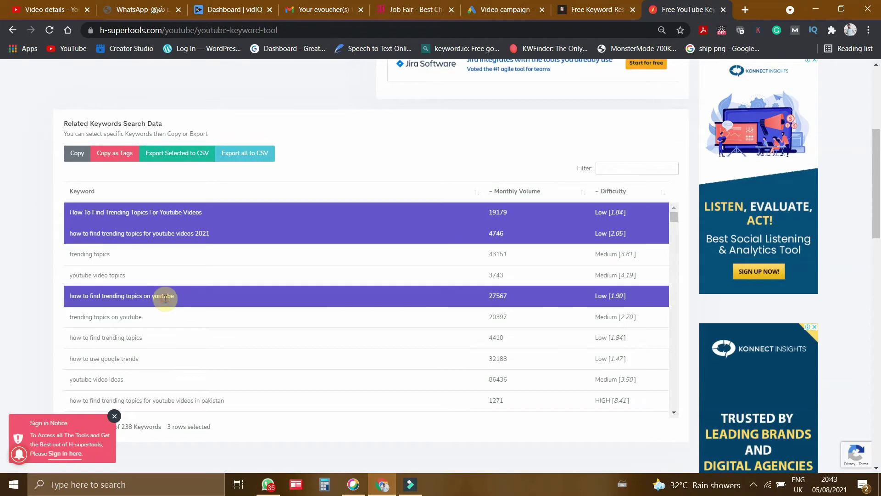
# - Select the keywords "how to find trending topics", "how to find trending topics for youtube" and "how to find trending topics for youtube videos in pakistan"
pyautogui.scroll(-2, 180, 311)
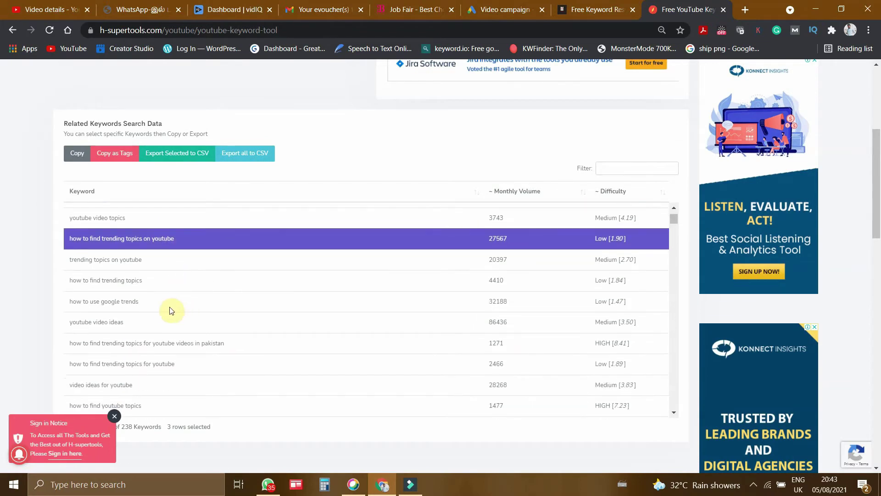
pyautogui.click(161, 285)
pyautogui.scroll(-2, 171, 299)
pyautogui.click(178, 312)
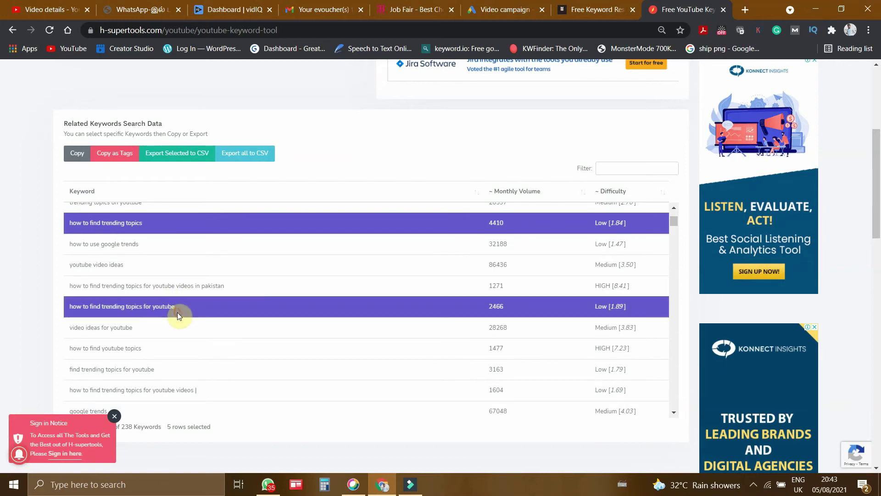
pyautogui.click(212, 286)
# - Add the keywords "how to find trending topics for youtube videos |" and "ideas for youtube videos" to the selection
pyautogui.scroll(-3, 212, 285)
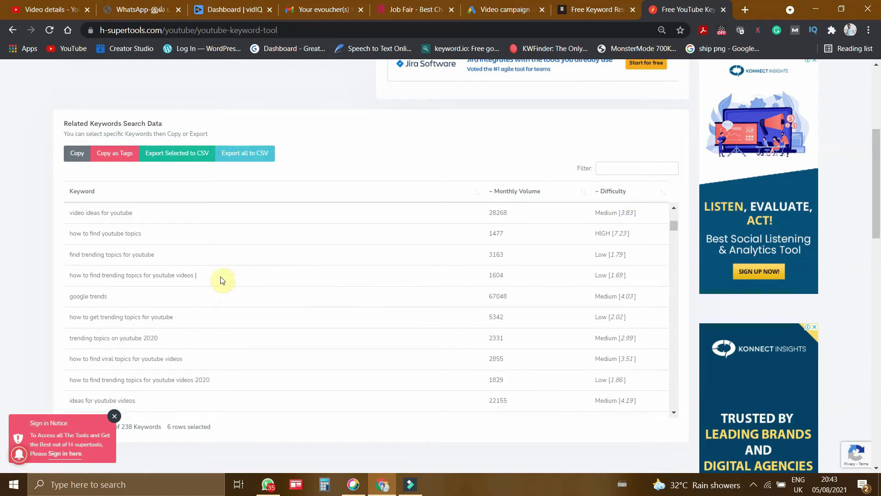
pyautogui.click(221, 277)
pyautogui.scroll(-3, 221, 278)
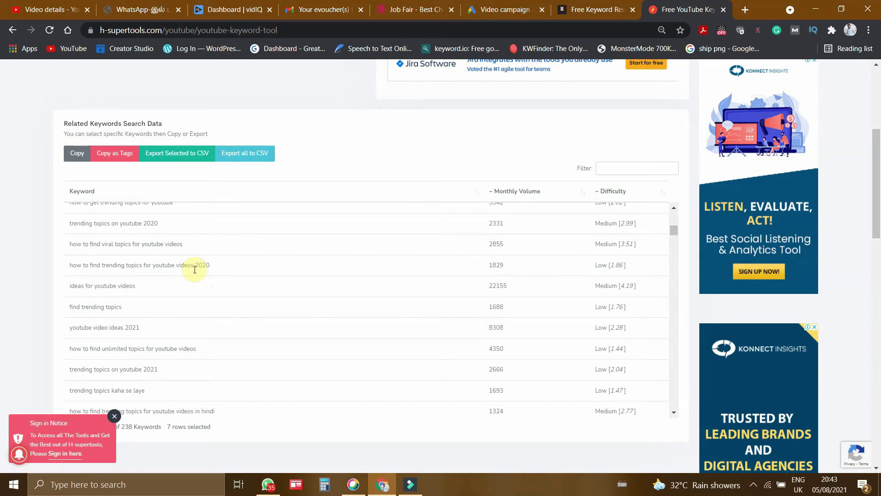
pyautogui.click(225, 270)
pyautogui.click(225, 270)
pyautogui.click(187, 291)
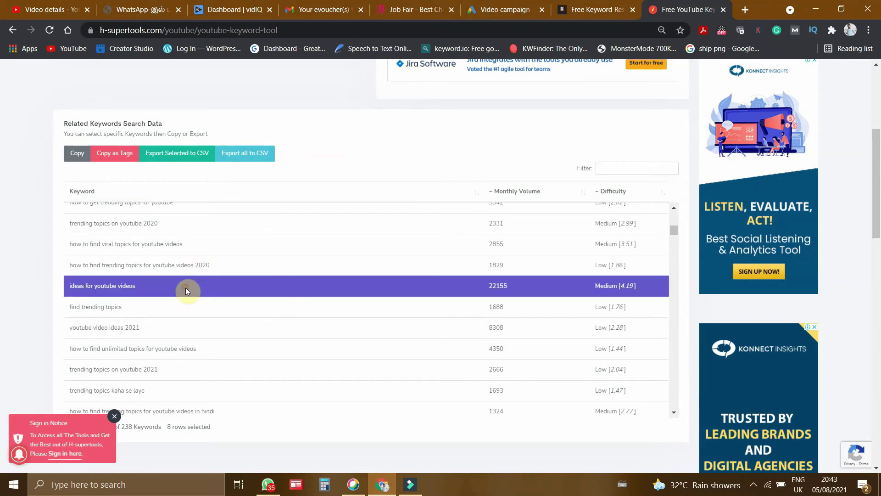
# - Add "how to find unlimited topics for youtube videos", "how to find topics for youtube videos" and "youtube content ideas" to the selected keywords
pyautogui.scroll(-3, 186, 287)
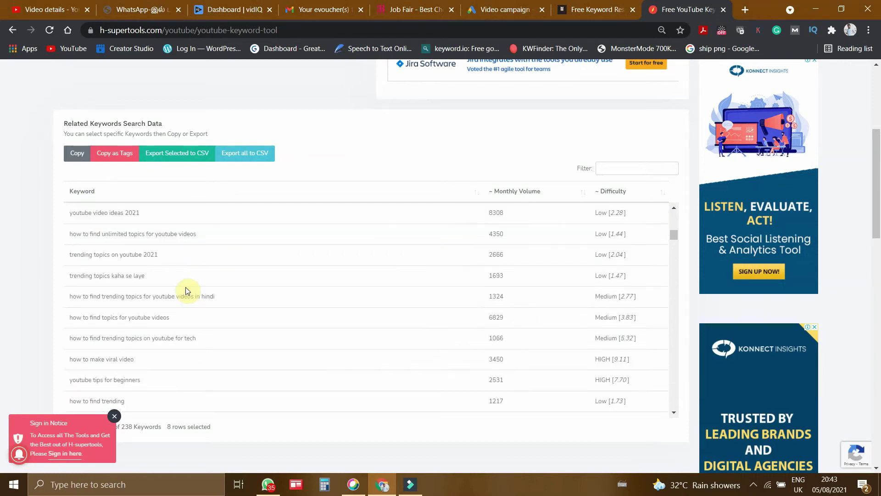
pyautogui.click(185, 232)
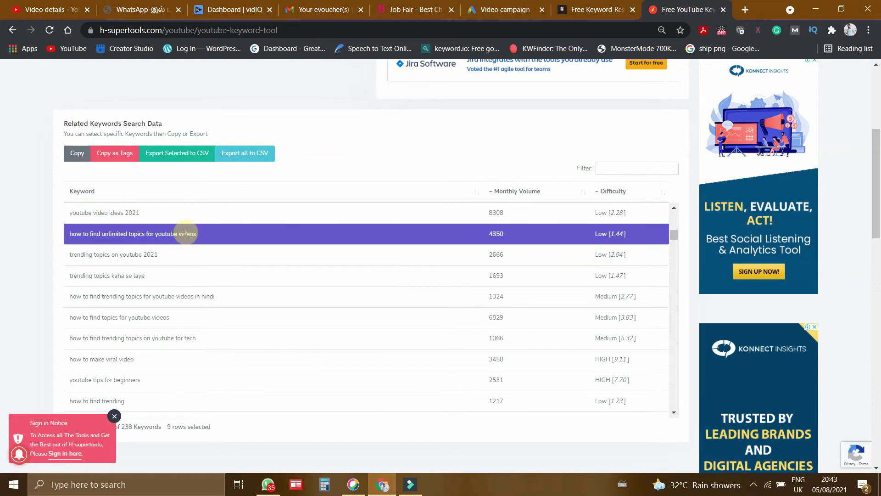
pyautogui.click(152, 318)
pyautogui.scroll(-3, 148, 312)
pyautogui.click(133, 328)
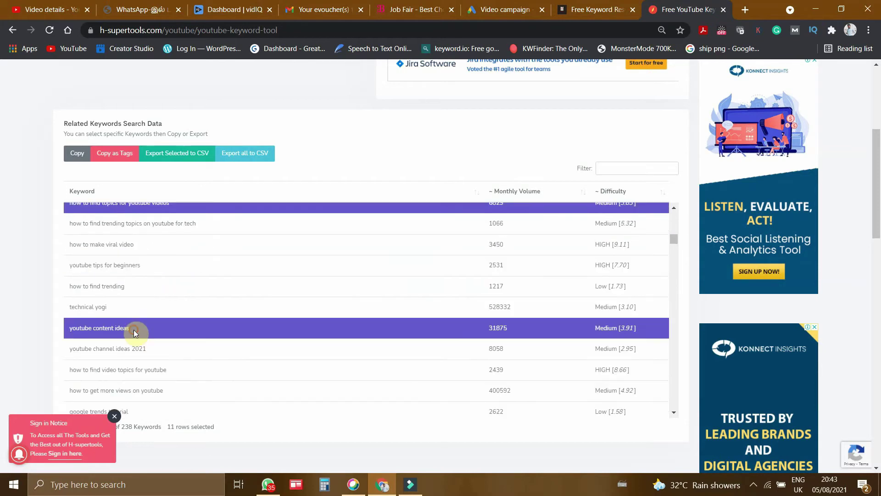
pyautogui.scroll(-1, 146, 330)
pyautogui.click(153, 292)
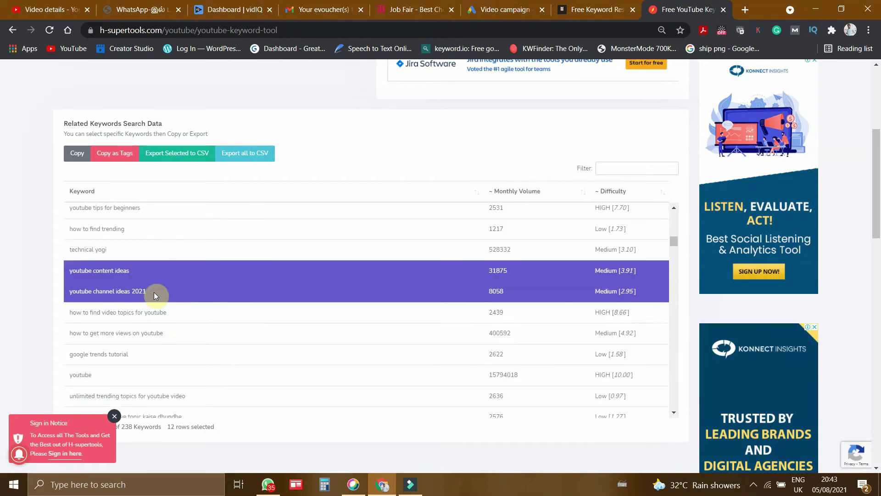
pyautogui.click(153, 292)
pyautogui.moveTo(93, 292); pyautogui.dragTo(146, 296)
pyautogui.click(167, 294)
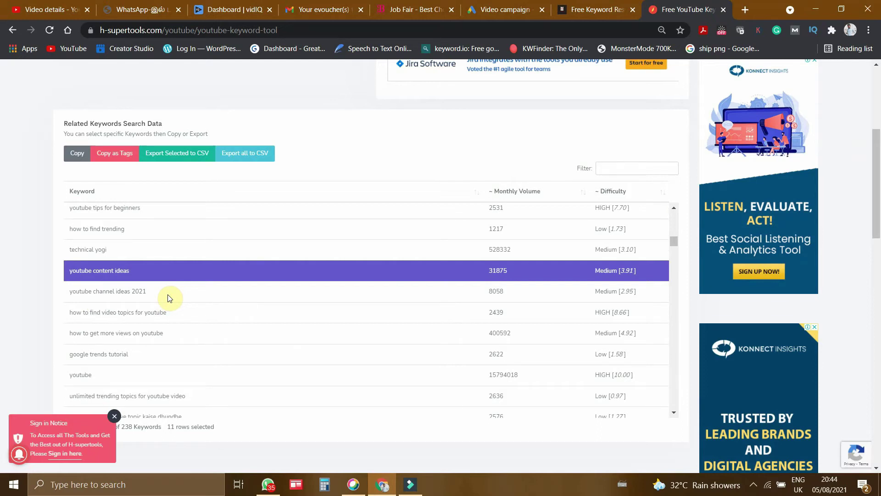
# - Add the keywords "how to find trending topics for tech channel" and "how to get topics for tech channel" to the selection
pyautogui.scroll(-3, 168, 294)
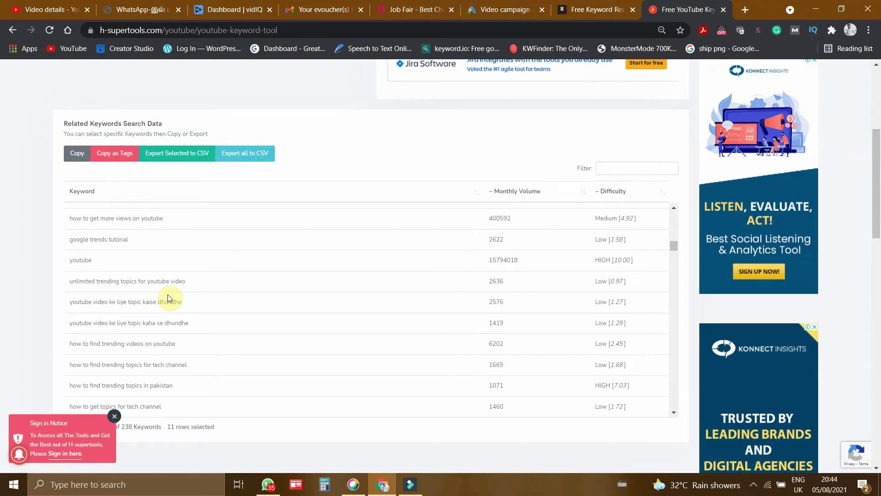
pyautogui.scroll(-2, 168, 298)
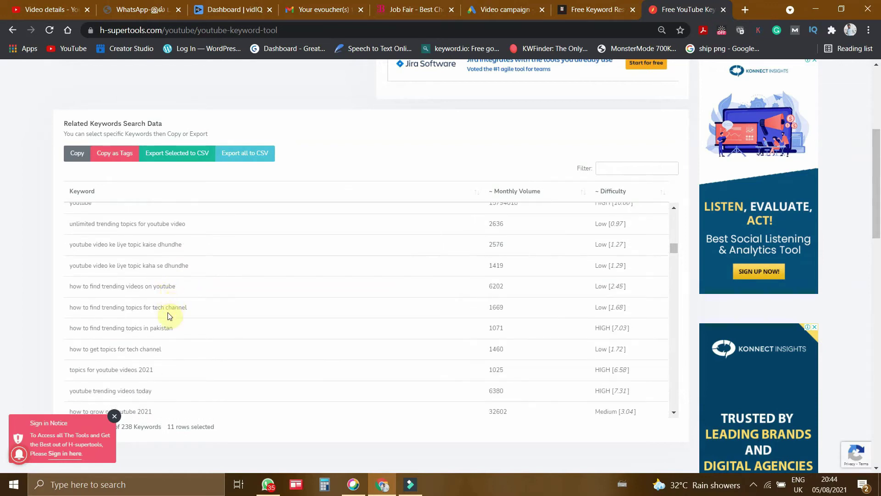
pyautogui.click(169, 308)
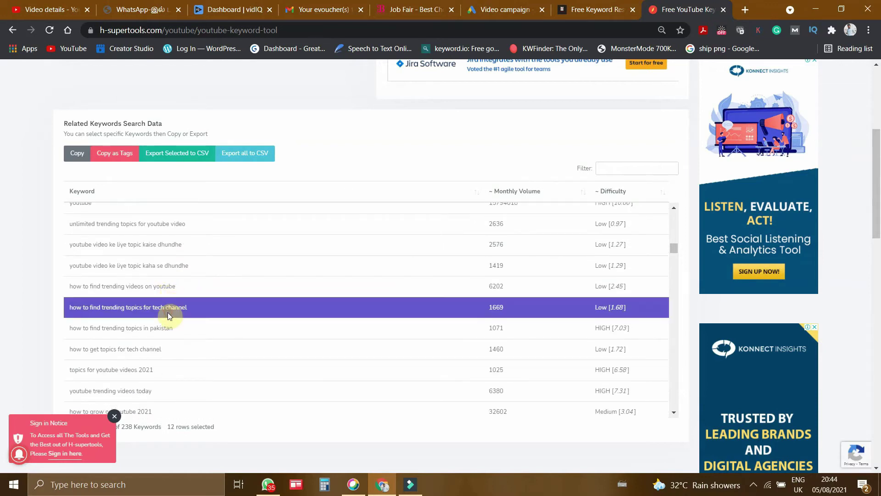
pyautogui.click(185, 352)
pyautogui.scroll(-2, 186, 353)
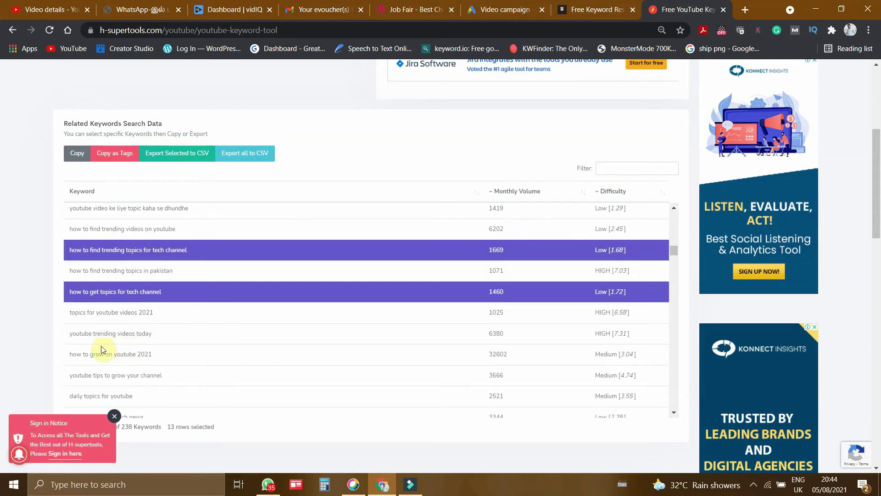
pyautogui.click(143, 334)
pyautogui.moveTo(66, 338); pyautogui.dragTo(167, 336)
pyautogui.doubleClick(168, 336)
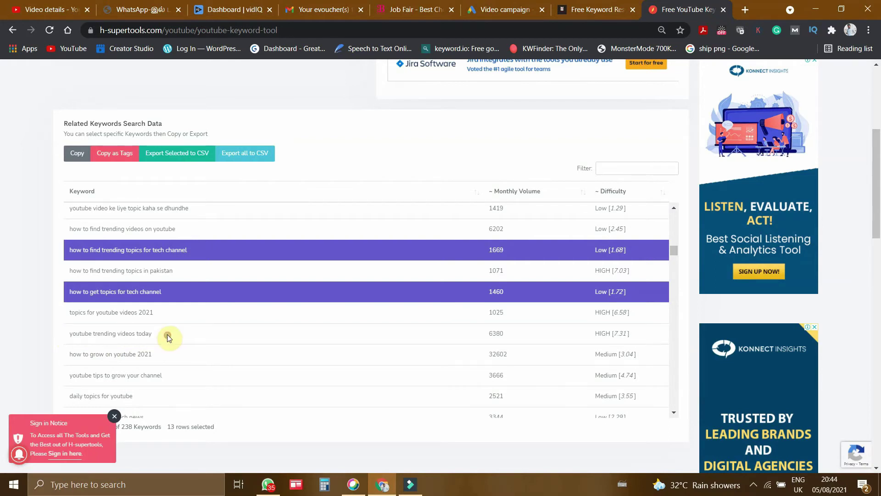
# - Add "daily topics for youtube" and "trending topics to make youtube videos" to the selected keywords
pyautogui.scroll(-1, 167, 336)
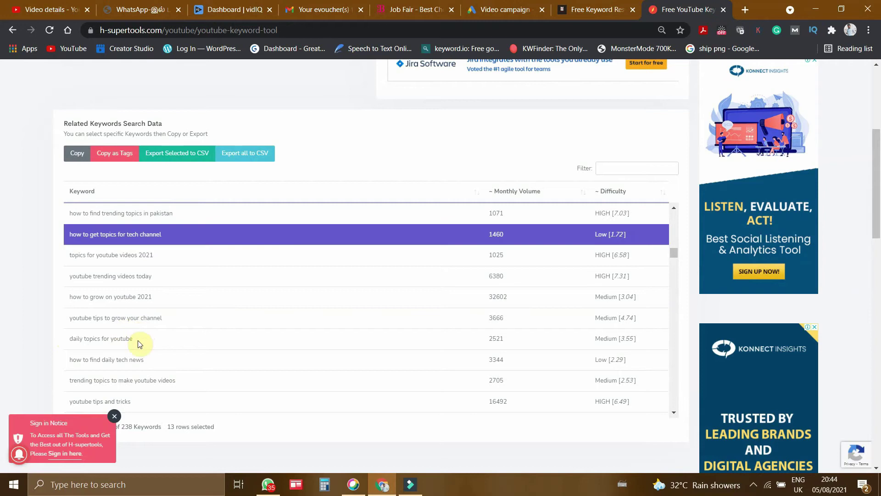
pyautogui.click(163, 341)
pyautogui.scroll(-1, 166, 343)
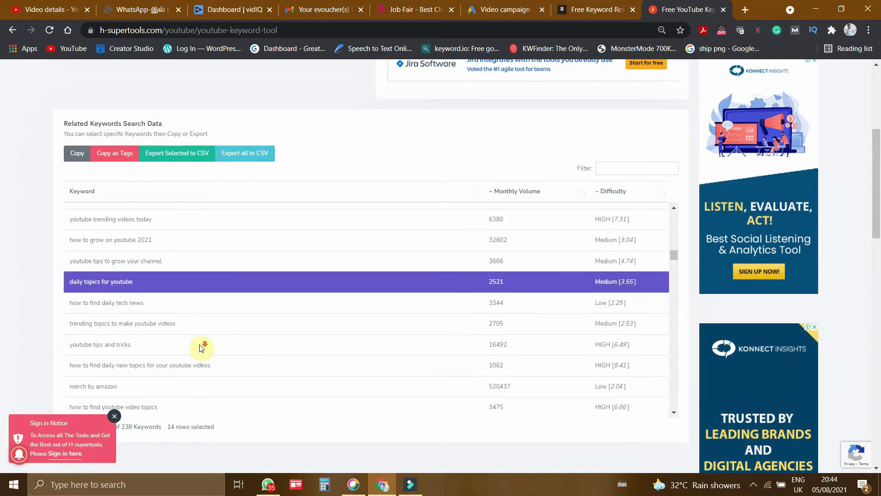
pyautogui.click(150, 323)
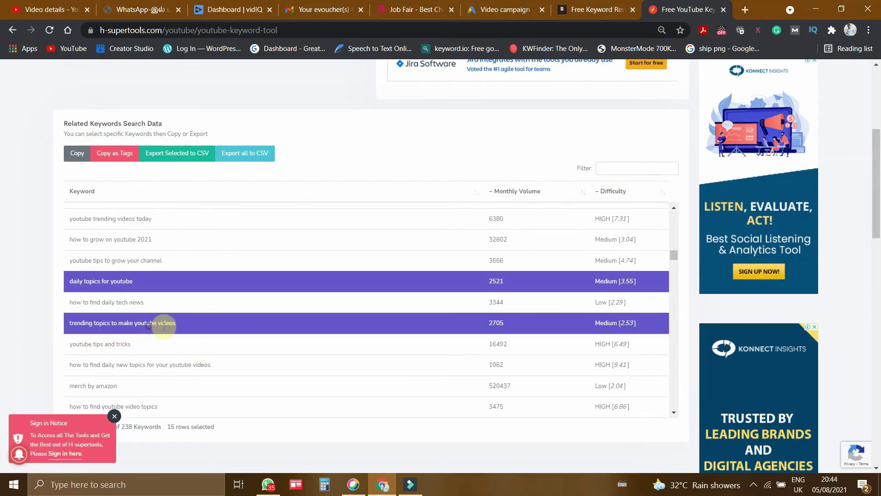
# - Select "how to find youtube video topics", "how to find trending topics for blog" and "how to know trending topics on youtube" as further keywords
pyautogui.scroll(-2, 201, 337)
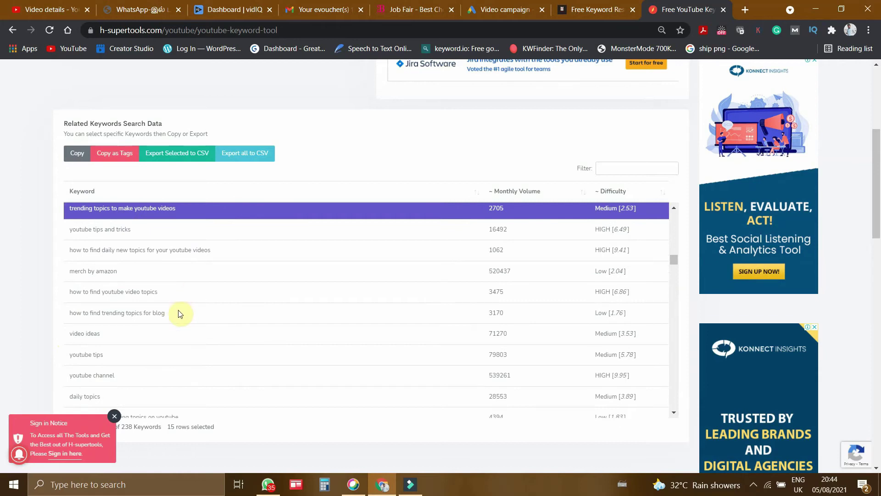
pyautogui.click(148, 297)
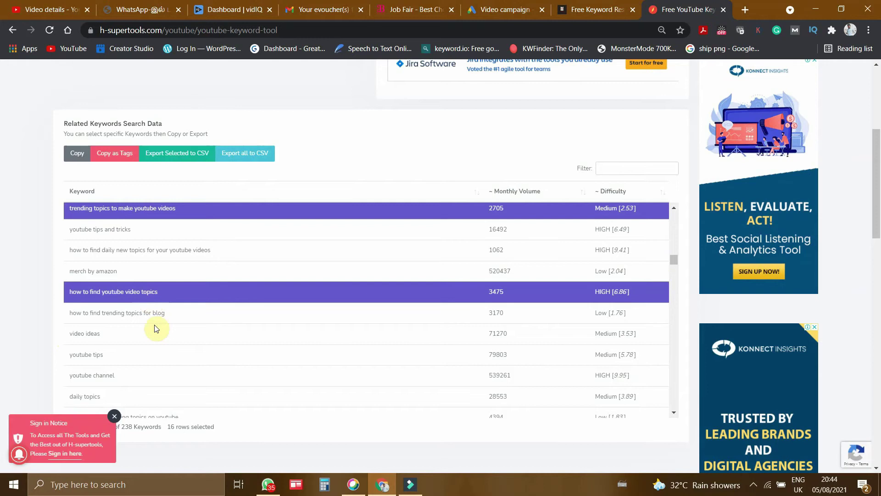
pyautogui.click(153, 313)
pyautogui.scroll(-3, 198, 344)
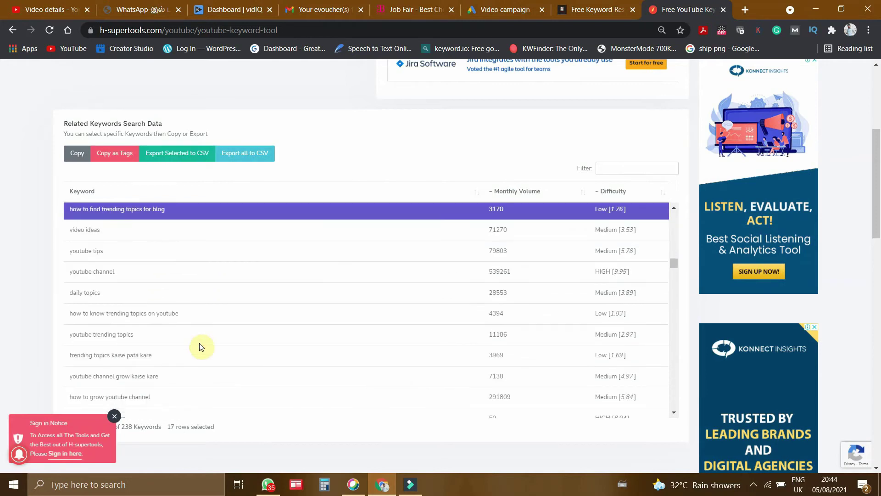
pyautogui.click(186, 307)
# - Add the keywords "youtube trending topics 2021" and "how to find unlimited youtube video ideas" to the selection
pyautogui.scroll(-2, 183, 322)
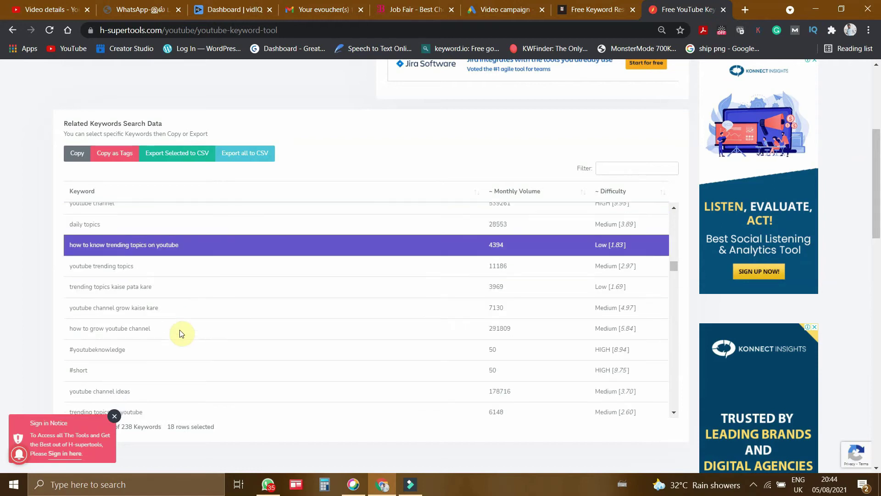
pyautogui.scroll(-3, 181, 333)
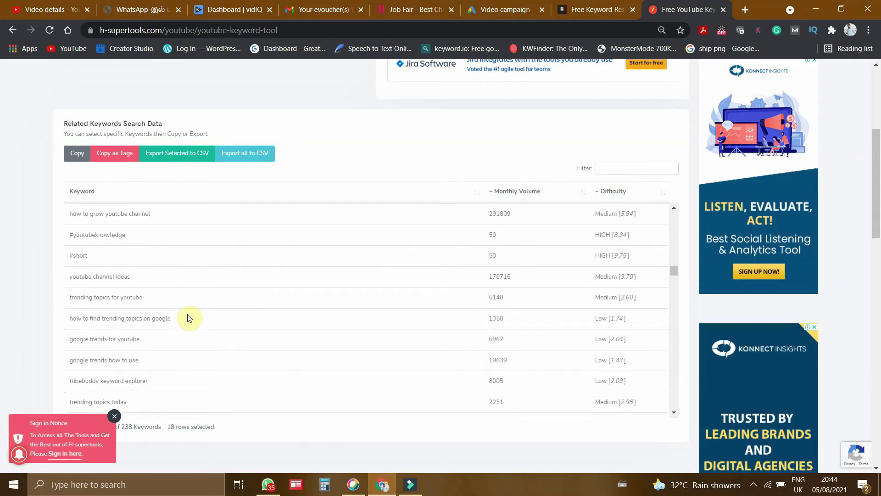
pyautogui.click(188, 317)
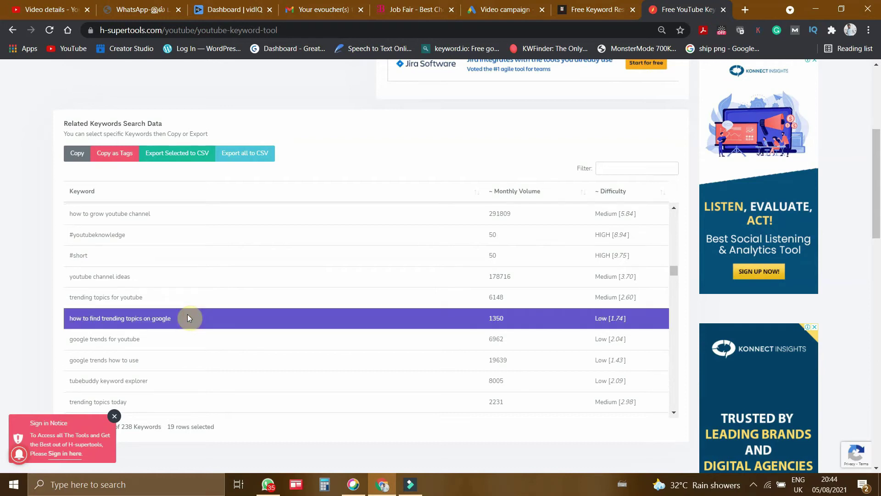
pyautogui.click(188, 317)
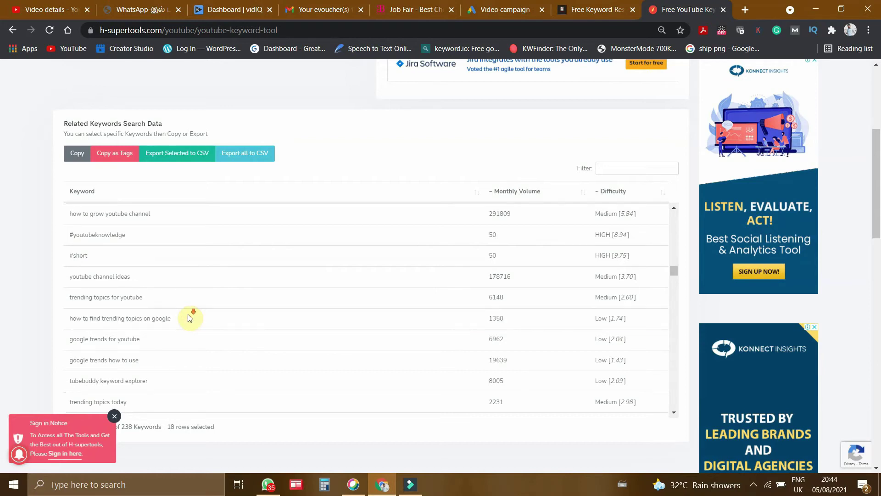
pyautogui.scroll(-3, 188, 317)
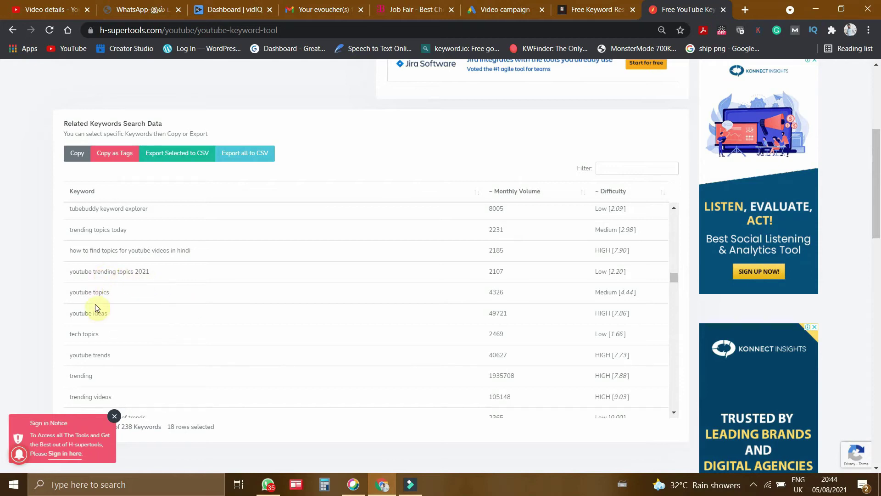
pyautogui.click(167, 273)
pyautogui.scroll(-4, 151, 318)
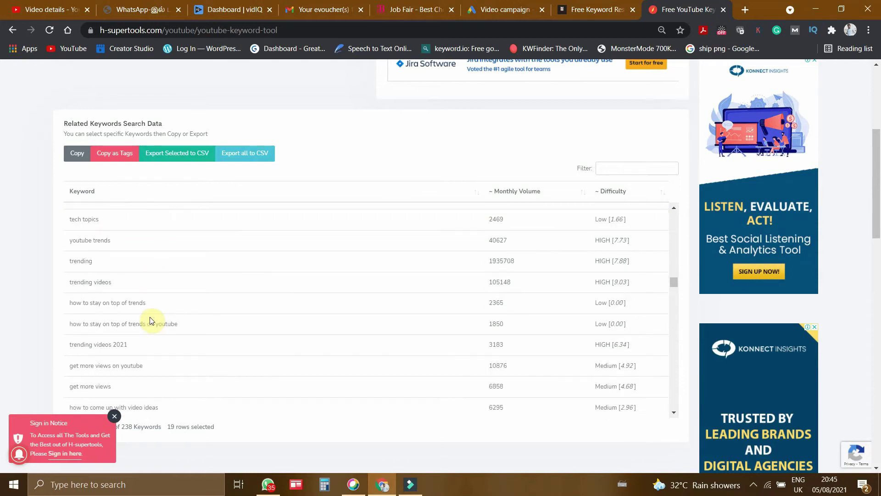
pyautogui.click(177, 316)
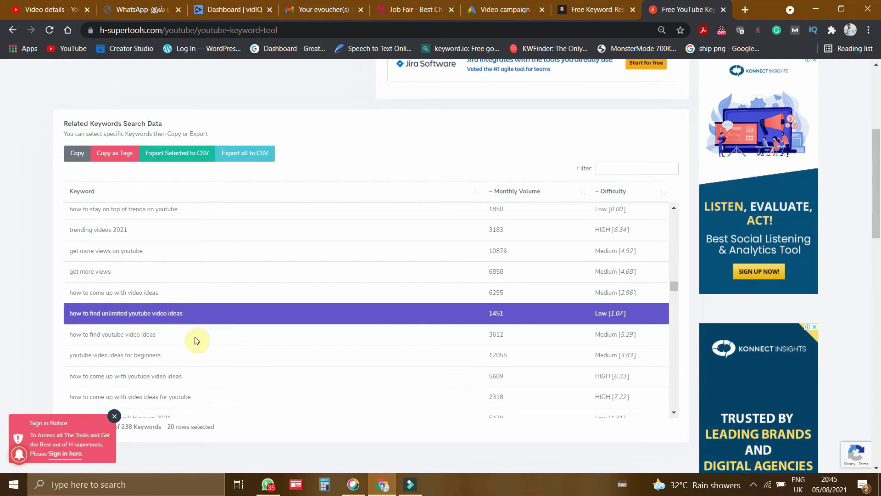
# - Copy the selected keyword rows and paste them into the Keywords targeting of the Google Ads video campaign
pyautogui.scroll(-4, 196, 341)
pyautogui.scroll(-10, 186, 328)
pyautogui.click(82, 159)
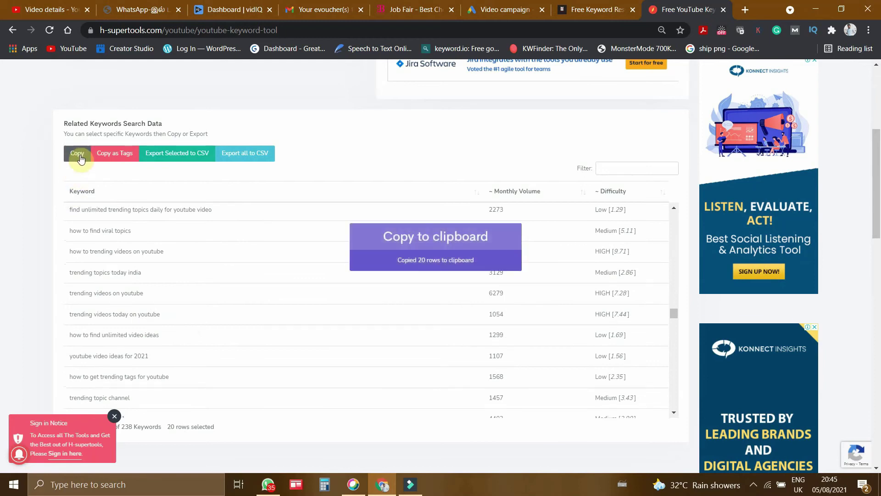
pyautogui.click(490, 5)
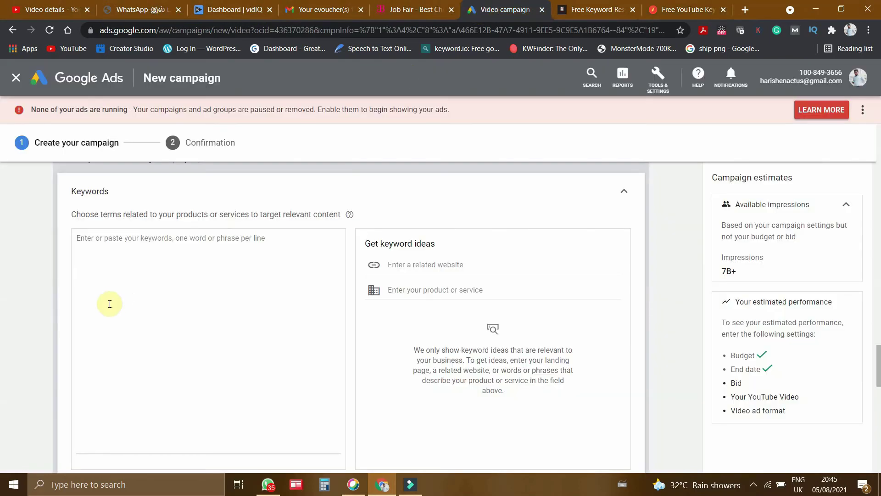
pyautogui.click(143, 269)
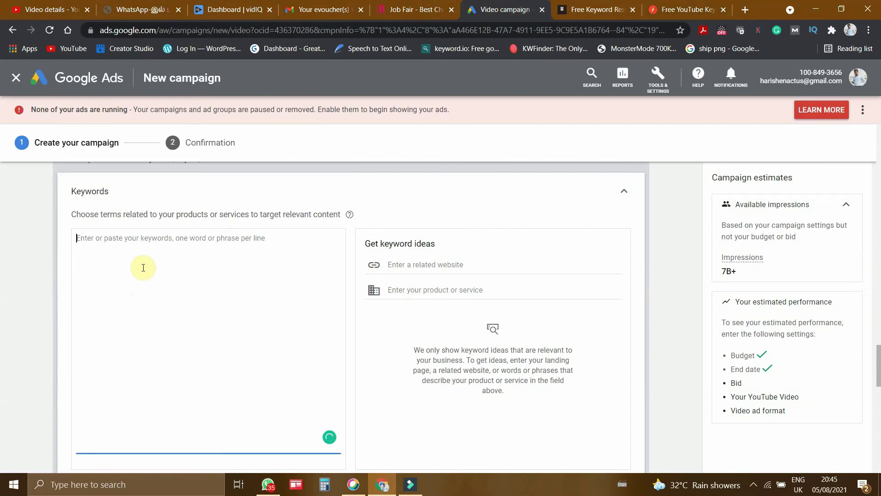
pyautogui.hotkey('ctrl', 'v')
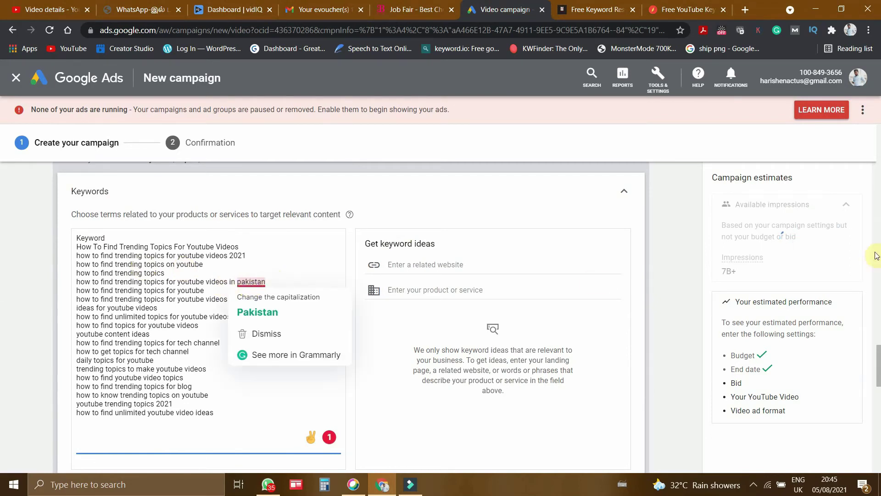
pyautogui.moveTo(736, 276); pyautogui.dragTo(720, 273)
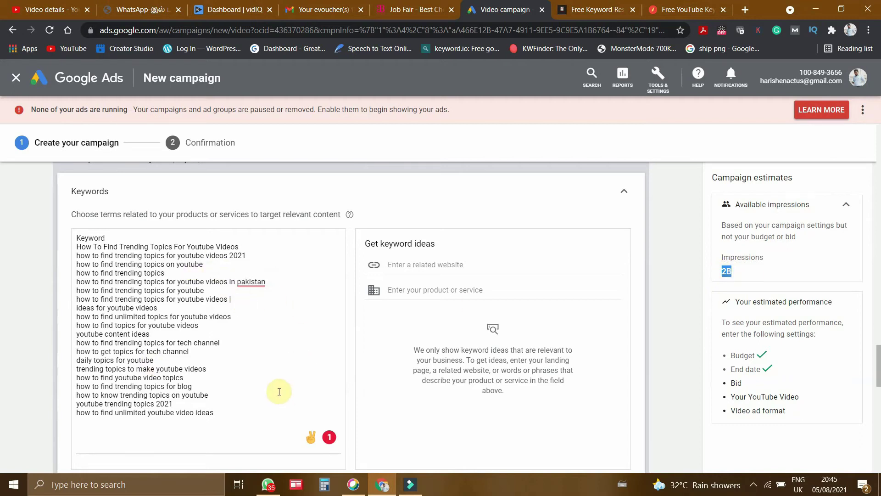
pyautogui.click(620, 193)
# - Examine the campaign's topic targeting categories and the topics matching "youtube content ideas", without selecting any topic
pyautogui.click(368, 217)
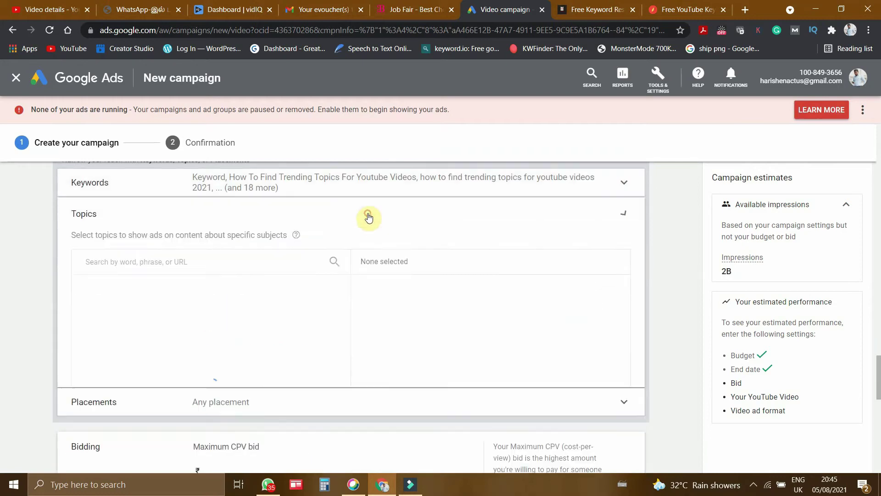
pyautogui.scroll(-4, 196, 360)
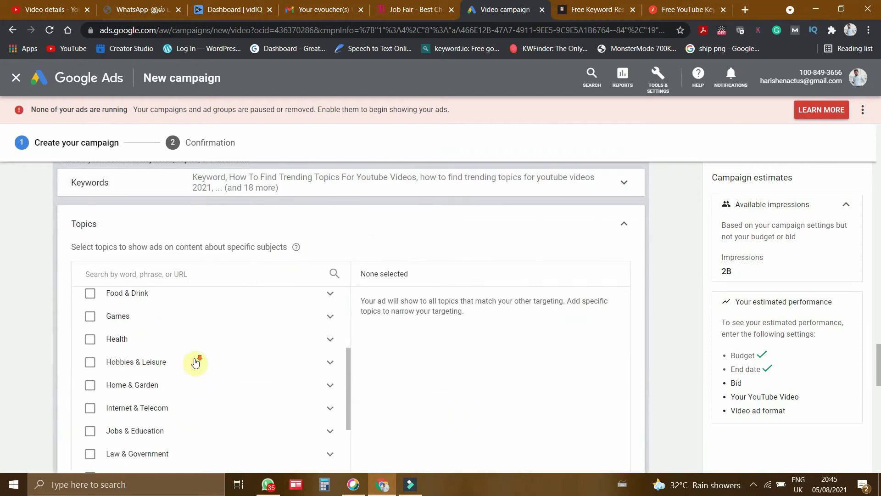
pyautogui.scroll(-6, 196, 362)
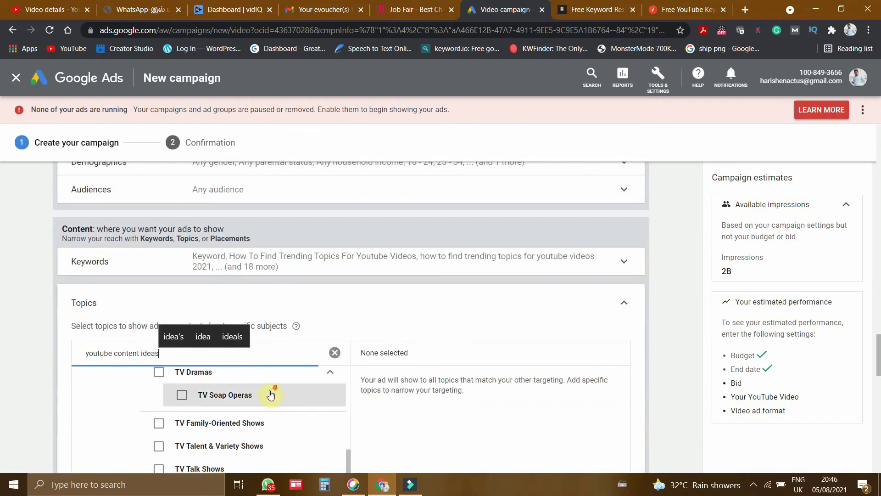
pyautogui.scroll(-5, 272, 393)
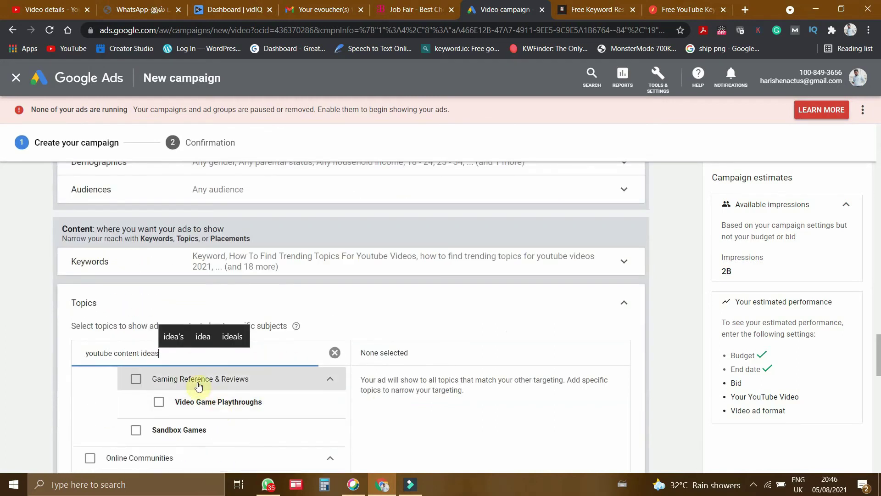
pyautogui.click(334, 352)
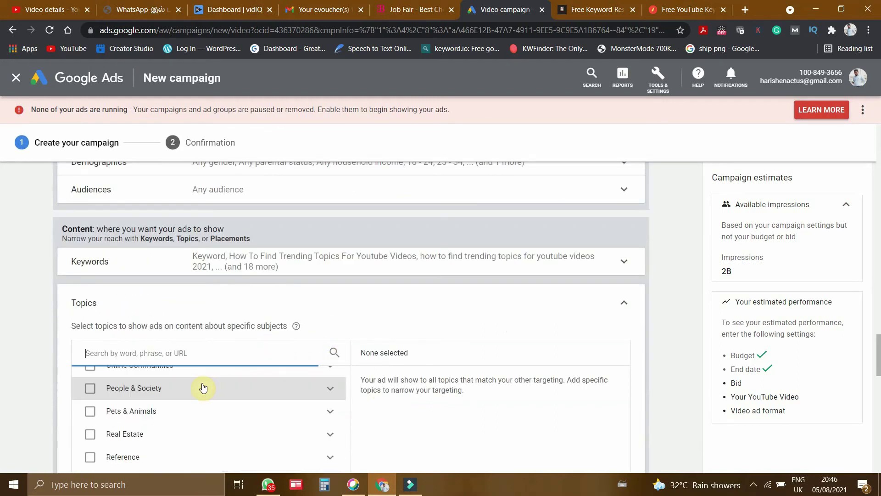
pyautogui.scroll(-6, 203, 387)
pyautogui.scroll(10, 189, 292)
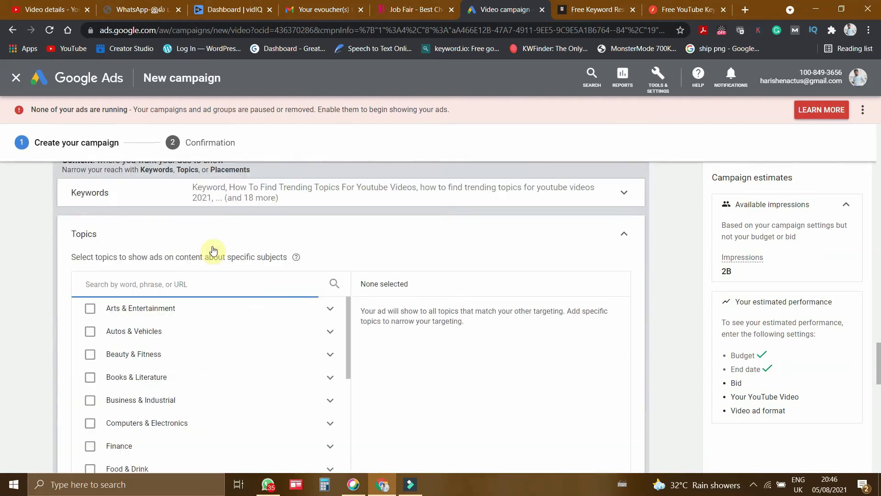
pyautogui.click(150, 196)
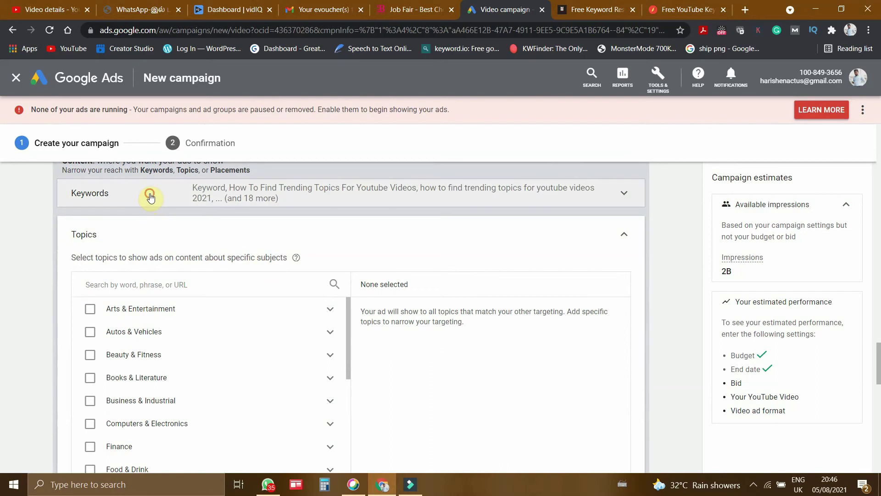
pyautogui.click(149, 196)
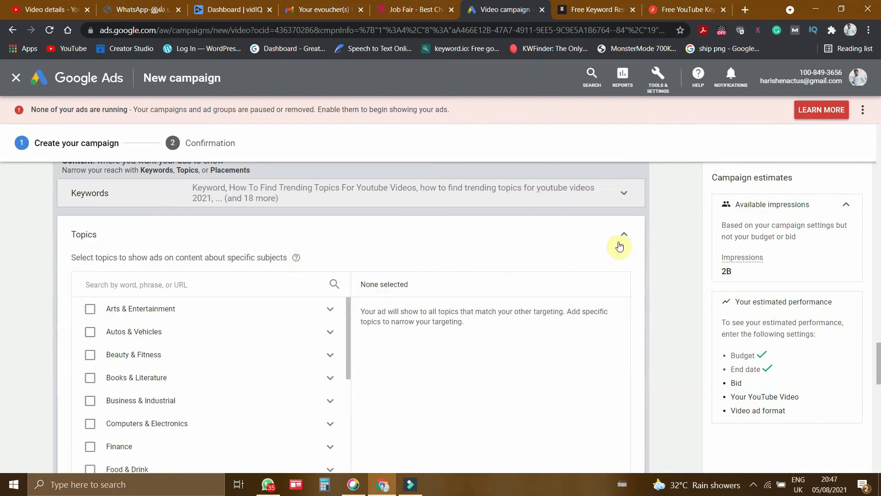
pyautogui.click(622, 239)
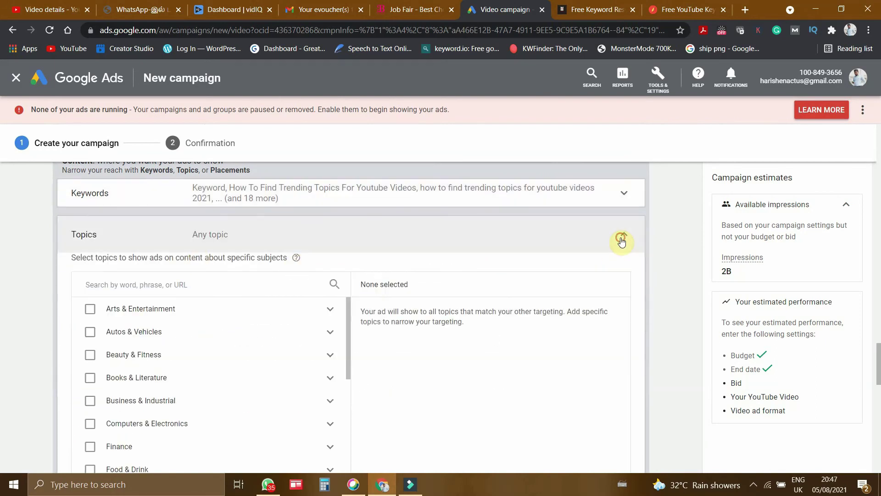
# - Examine the campaign's placement targeting options, including the YouTube channels category, without adding any placement
pyautogui.click(330, 252)
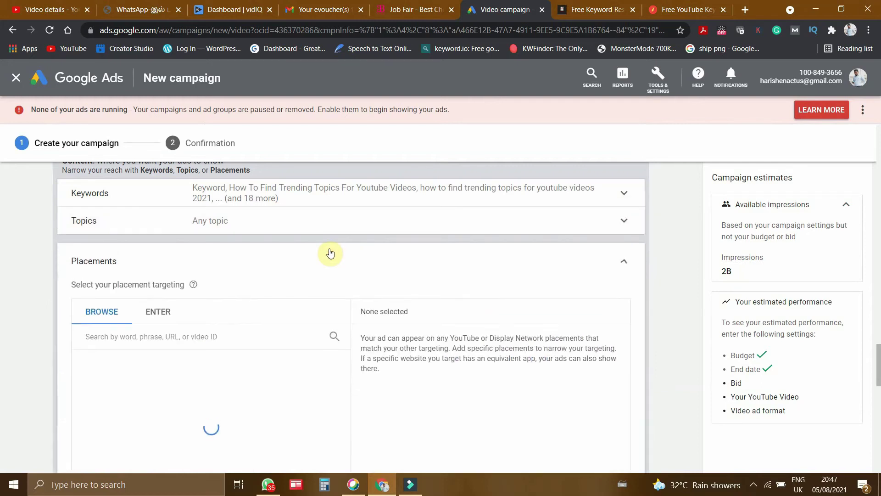
pyautogui.scroll(-3, 331, 299)
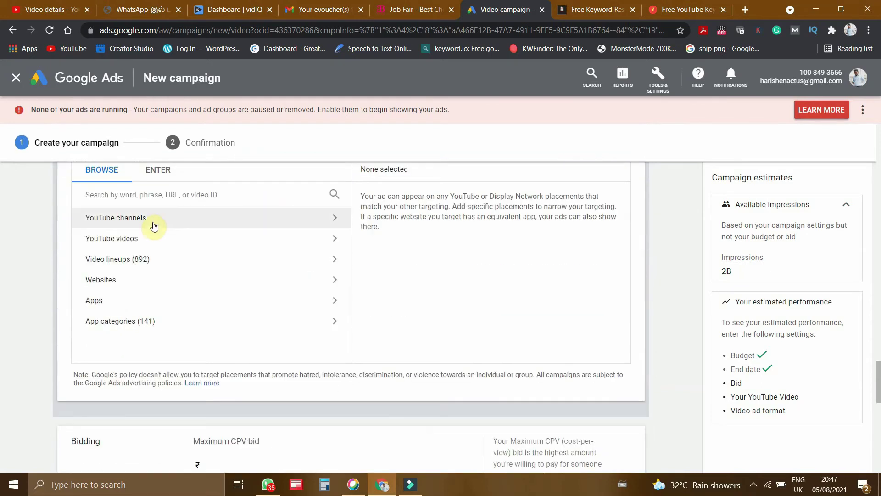
pyautogui.click(211, 219)
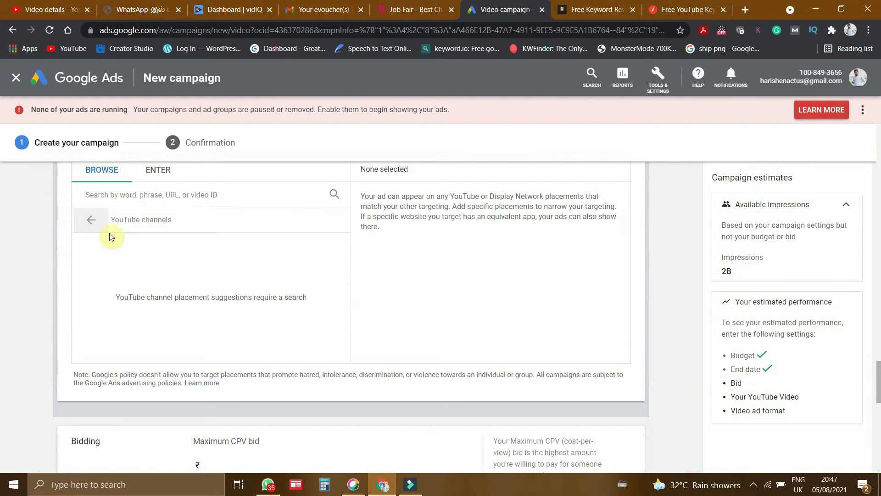
pyautogui.click(91, 220)
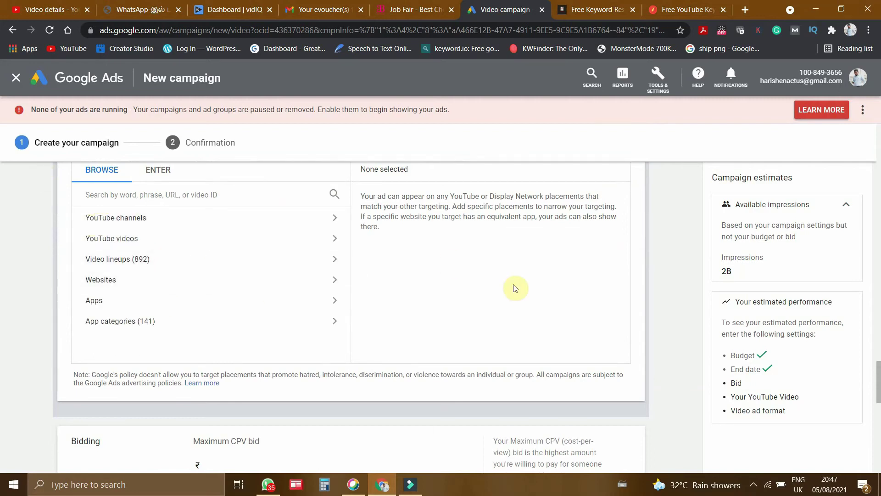
pyautogui.scroll(2, 512, 289)
pyautogui.click(623, 191)
# - Set the campaign's maximum CPV bid to ₹1.00
pyautogui.click(246, 242)
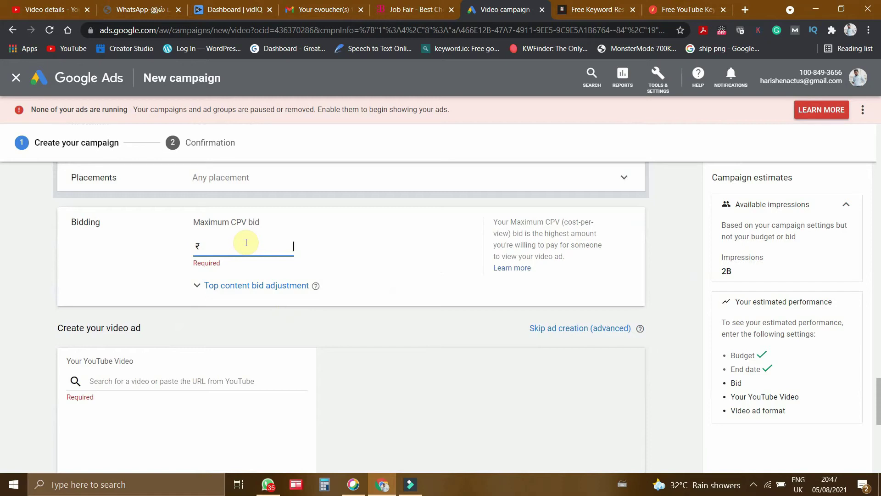
pyautogui.scroll(20, 274, 253)
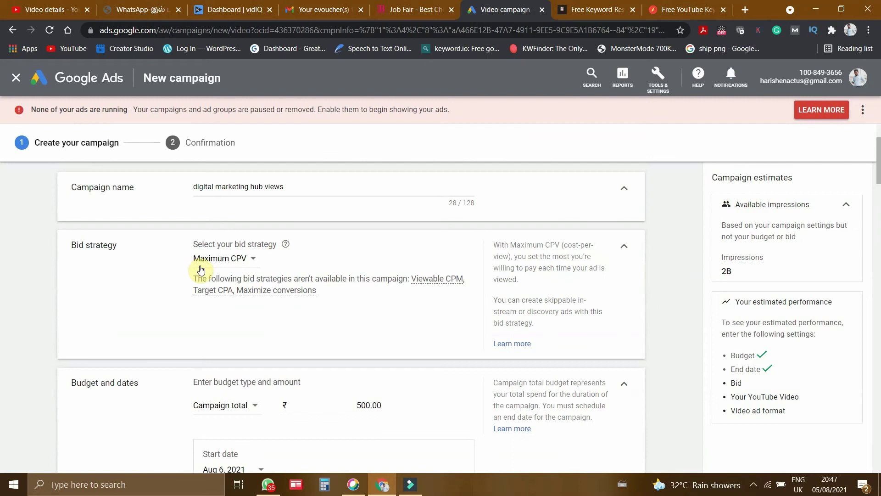
pyautogui.scroll(-20, 268, 302)
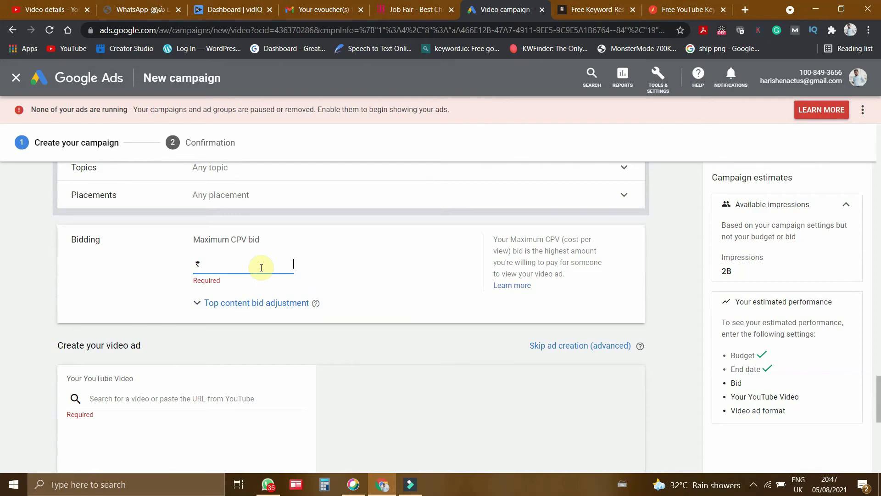
pyautogui.write('1')
# - Try a top content bid adjustment of 20% and check its example bid
pyautogui.click(271, 303)
pyautogui.click(271, 303)
pyautogui.click(246, 303)
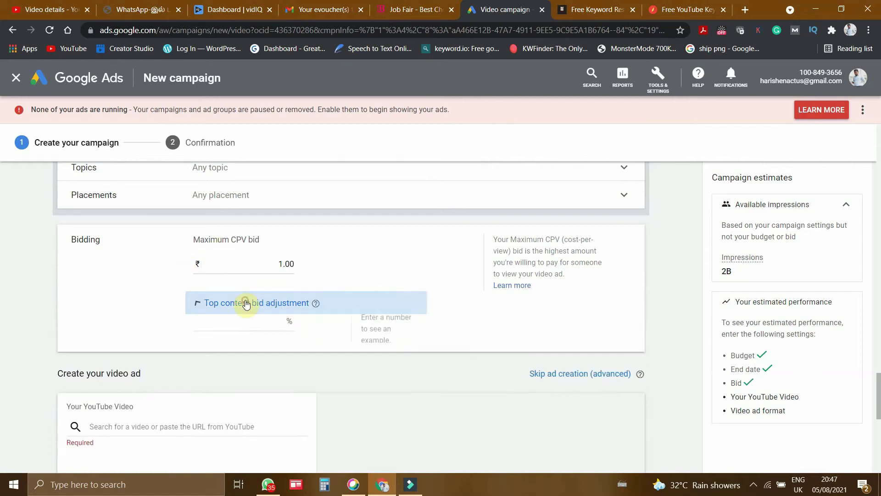
pyautogui.click(278, 327)
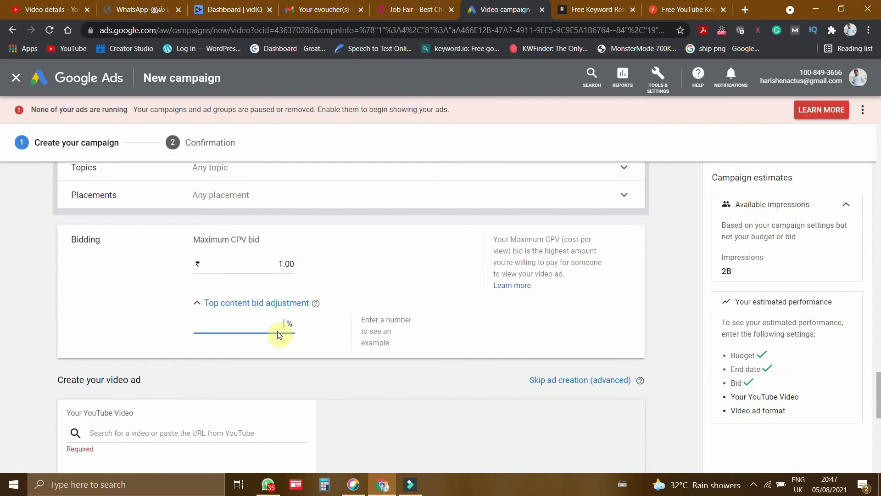
pyautogui.write('20')
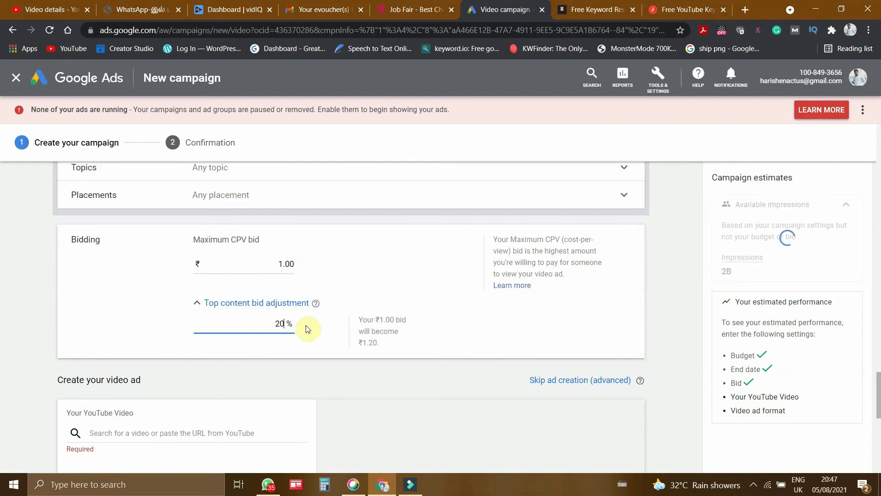
pyautogui.click(369, 343)
pyautogui.moveTo(378, 320); pyautogui.dragTo(389, 318)
pyautogui.click(394, 319)
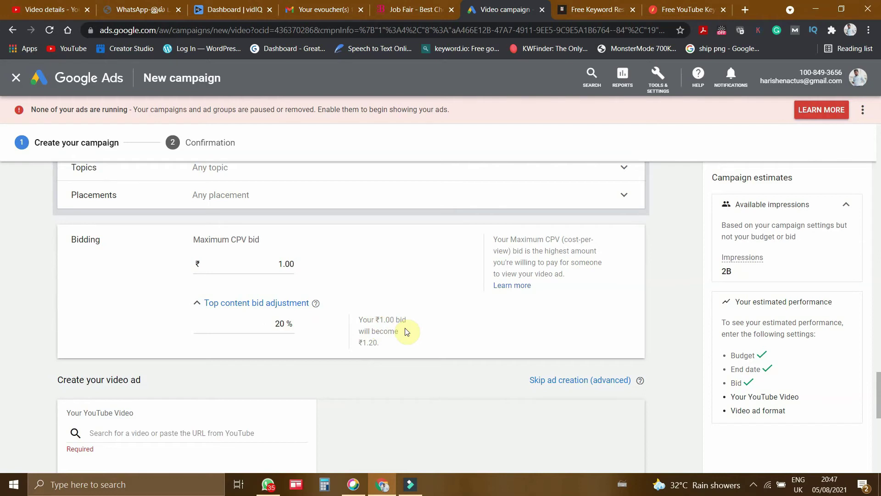
pyautogui.moveTo(378, 345); pyautogui.dragTo(404, 346)
pyautogui.click(412, 344)
# - Change the top content bid adjustment to 100% and check its example bid
pyautogui.click(286, 323)
pyautogui.press('BackSpace')
pyautogui.press('BackSpace')
pyautogui.write('100')
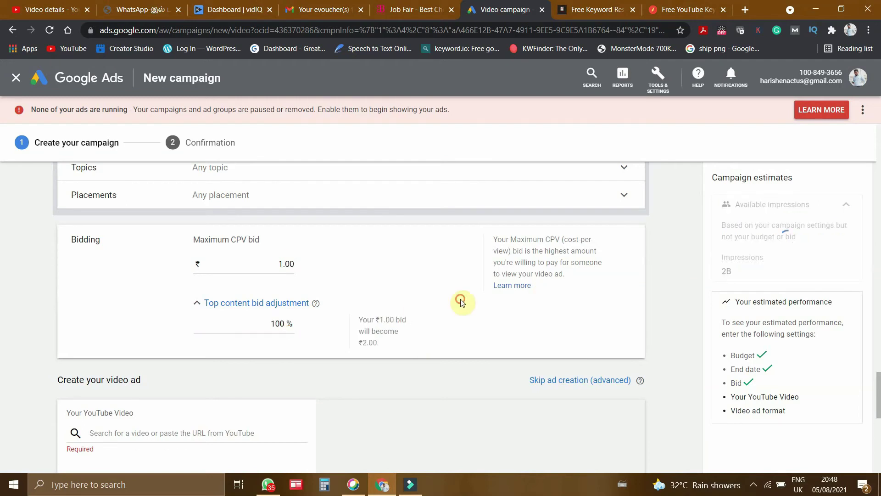
pyautogui.doubleClick(298, 265)
pyautogui.click(304, 264)
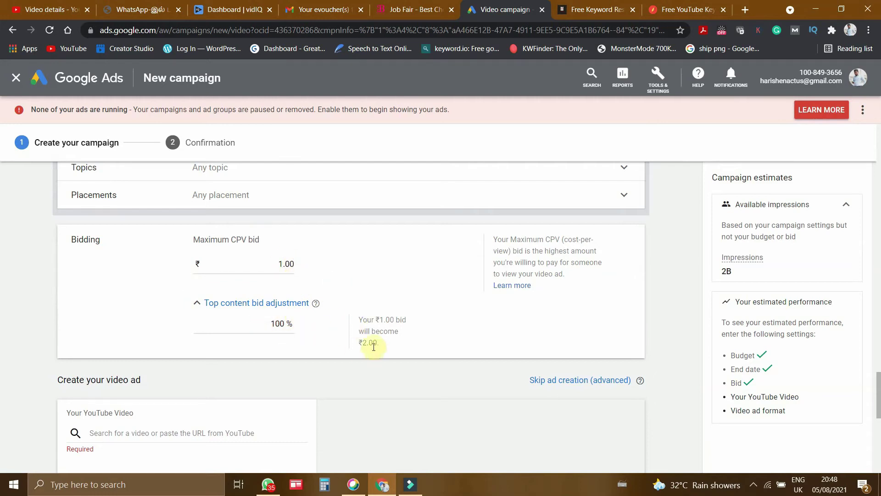
pyautogui.moveTo(362, 345); pyautogui.dragTo(404, 346)
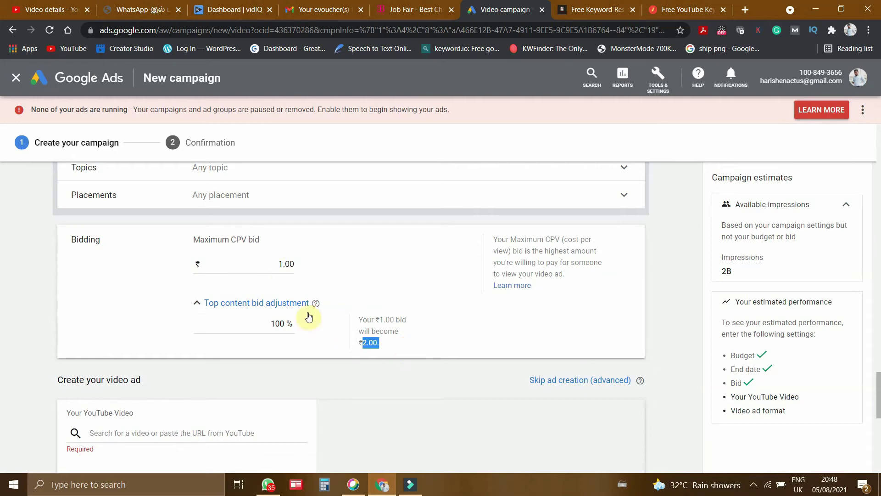
# - Clear the percentage from the top content bid adjustment
pyautogui.click(292, 324)
pyautogui.press('BackSpace')
pyautogui.press('BackSpace')
pyautogui.press('BackSpace')
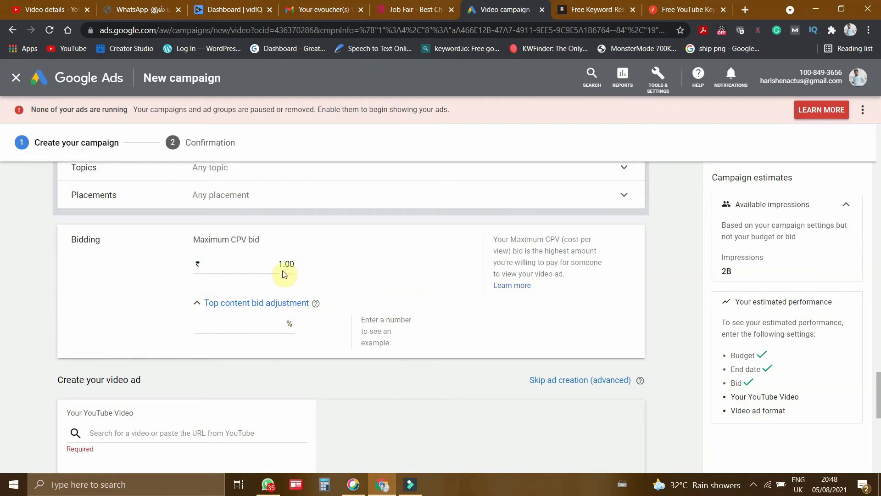
# - Switch to YouTube Studio and copy the shareable link of the channel's video "How To Find Trending Topics For Youtube Videos"
pyautogui.scroll(-1, 321, 269)
pyautogui.scroll(1, 414, 257)
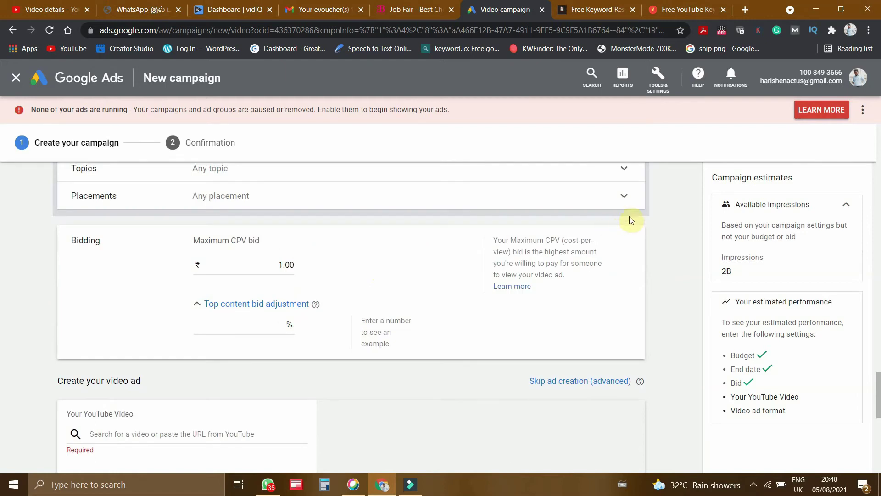
pyautogui.scroll(-1, 236, 346)
pyautogui.click(236, 347)
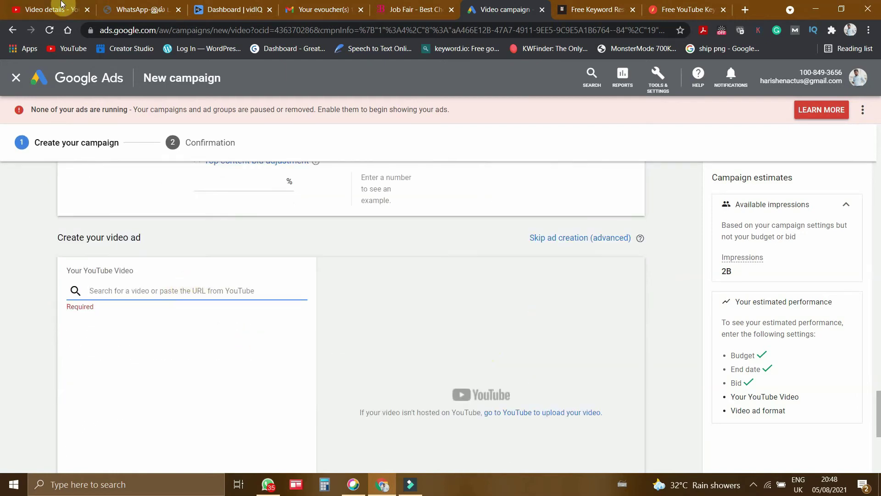
pyautogui.click(58, 9)
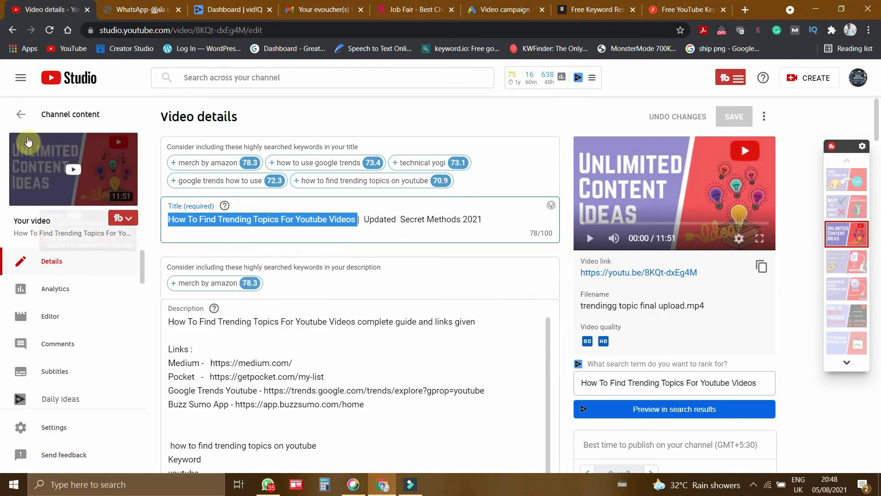
pyautogui.click(17, 114)
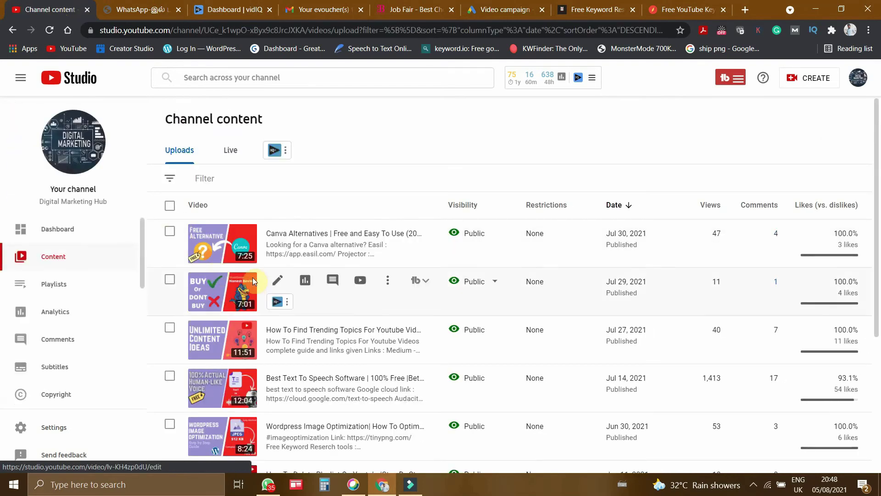
pyautogui.scroll(-1, 252, 278)
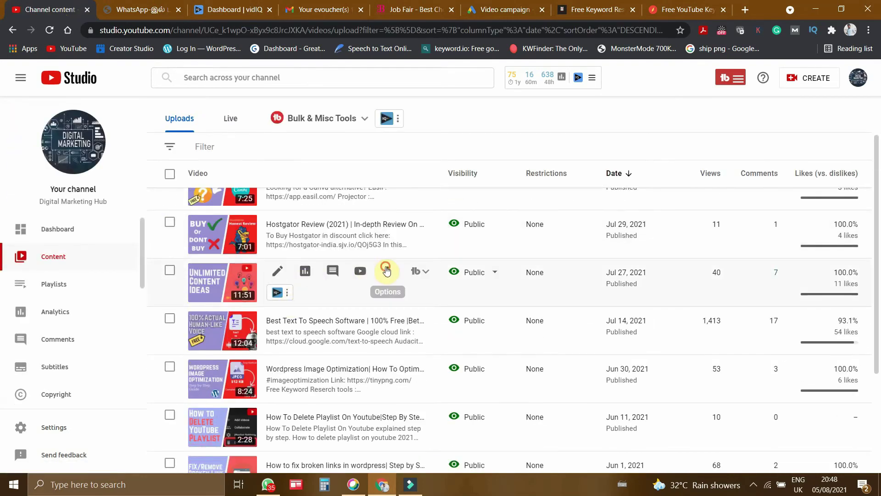
pyautogui.click(388, 271)
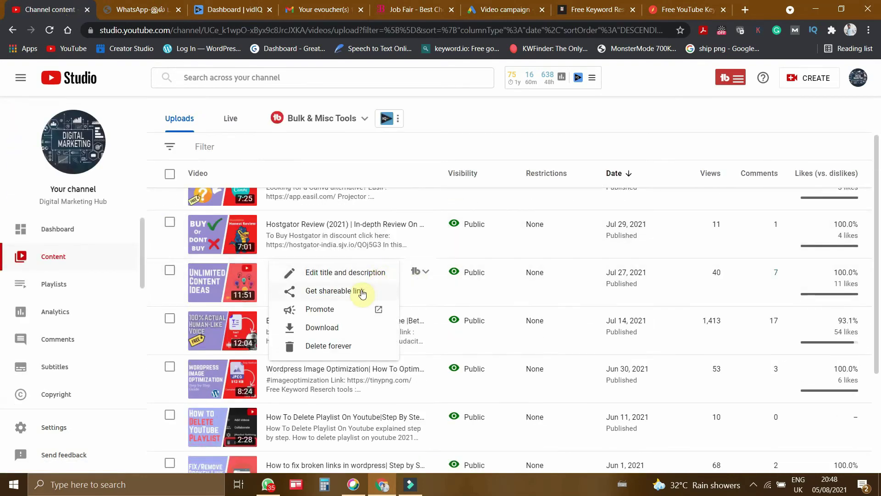
pyautogui.click(329, 291)
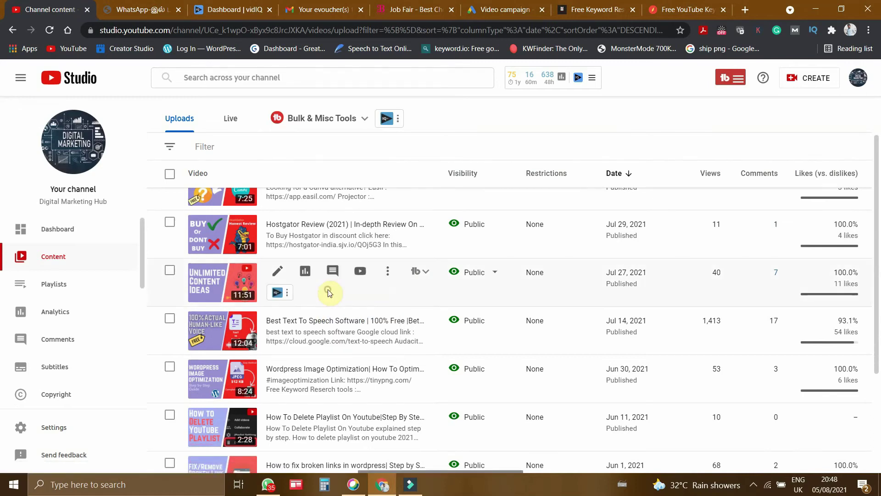
pyautogui.click(531, 152)
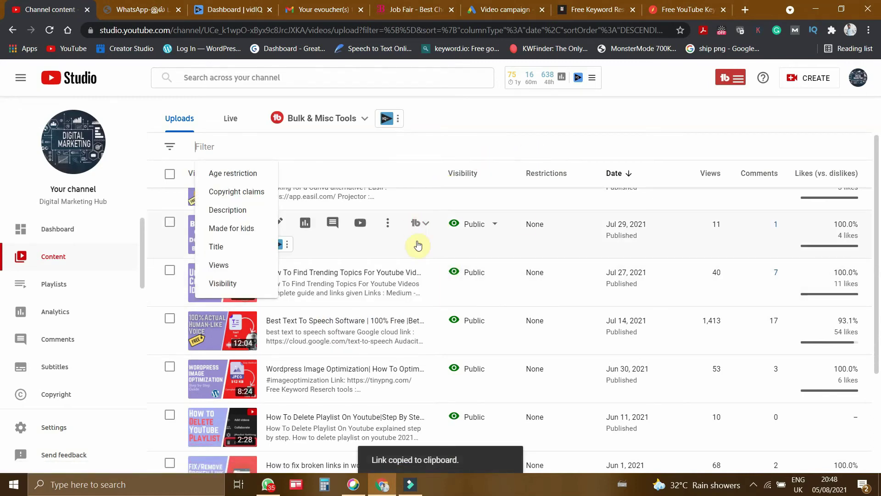
# - Return to the Google Ads campaign, paste the copied link as the ad's YouTube video and choose the Video discovery ad format
pyautogui.click(154, 10)
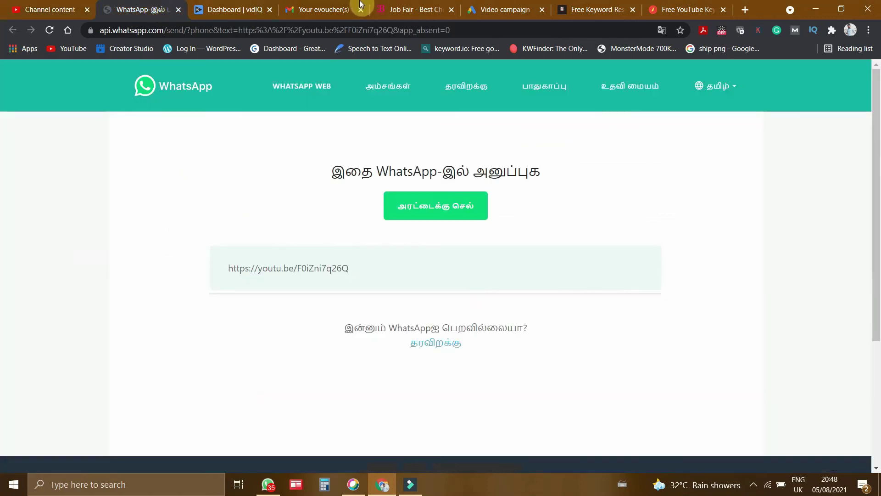
pyautogui.click(506, 9)
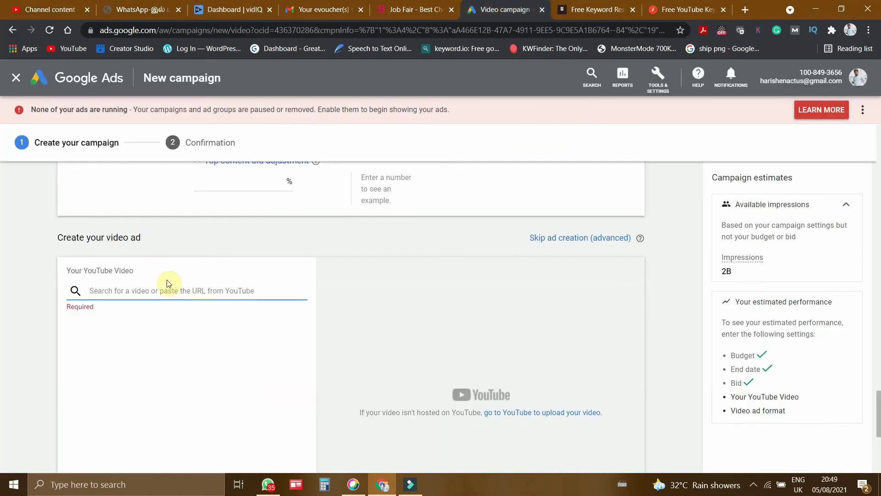
pyautogui.hotkey('ctrl', 'v')
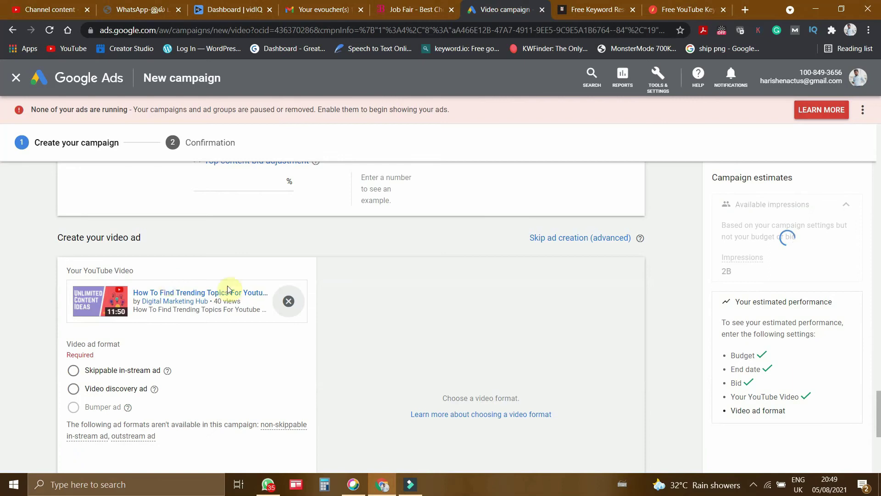
pyautogui.scroll(-2, 275, 321)
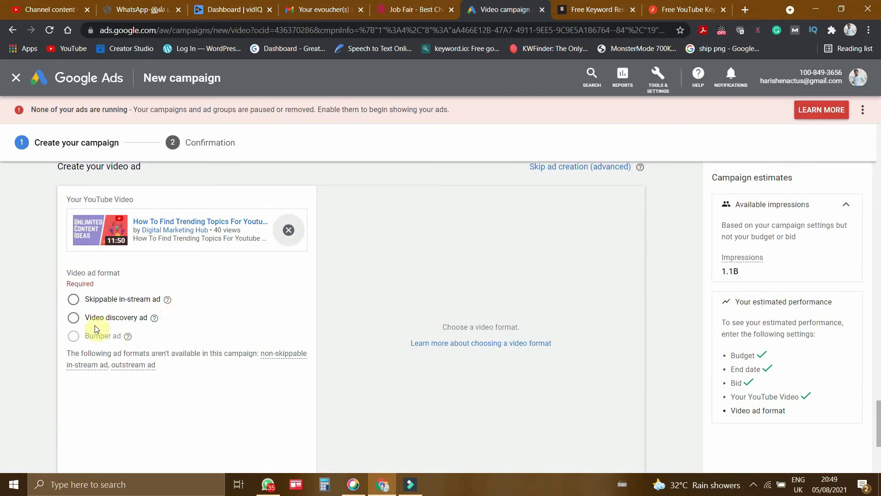
pyautogui.click(74, 318)
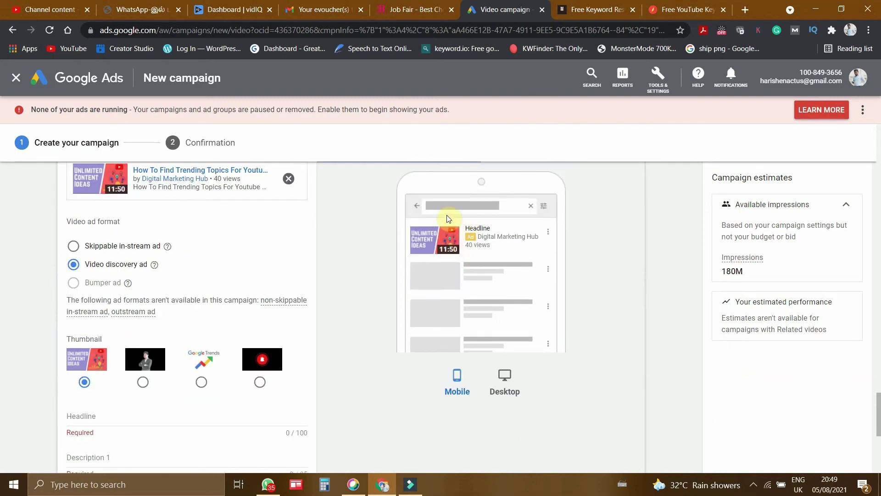
# - Remove the stray "Keyword" header line from the campaign's Keywords targeting list
pyautogui.scroll(7, 319, 254)
pyautogui.click(304, 309)
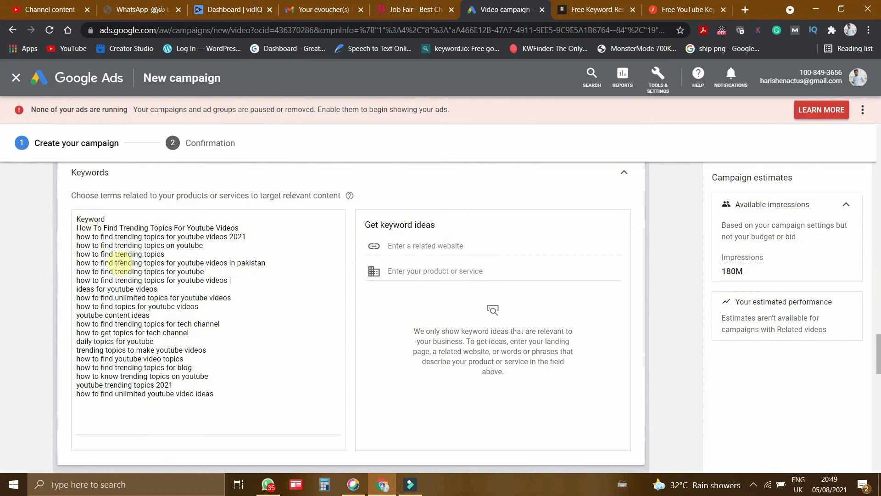
pyautogui.doubleClick(80, 219)
pyautogui.scroll(-10, 480, 243)
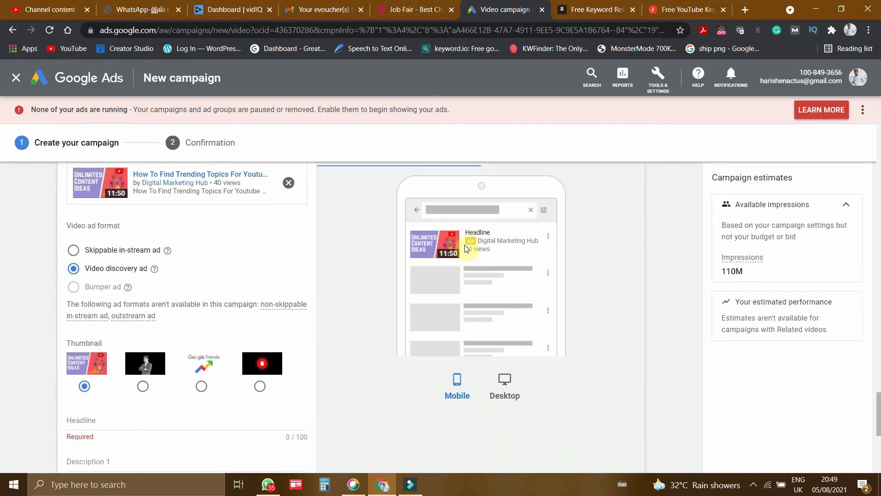
pyautogui.scroll(10, 465, 249)
pyautogui.click(360, 239)
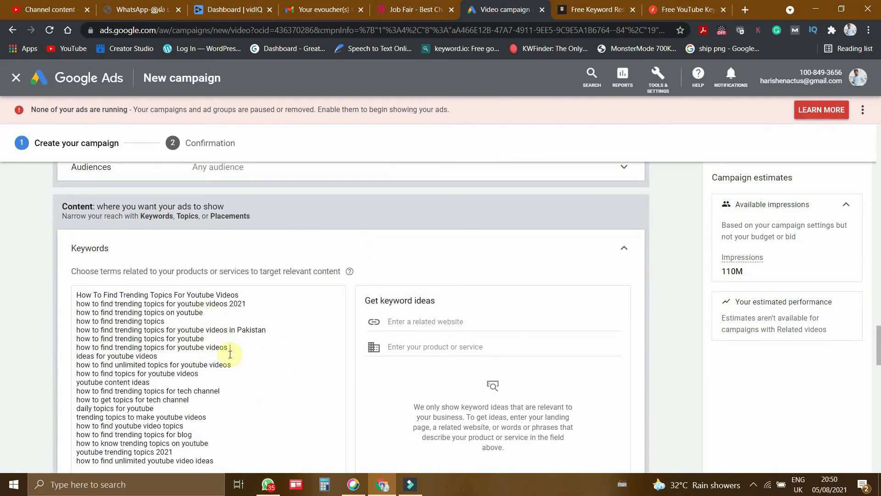
pyautogui.click(374, 257)
# - Enter "How to find trending topics" as the headline of the video discovery ad
pyautogui.scroll(-5, 442, 315)
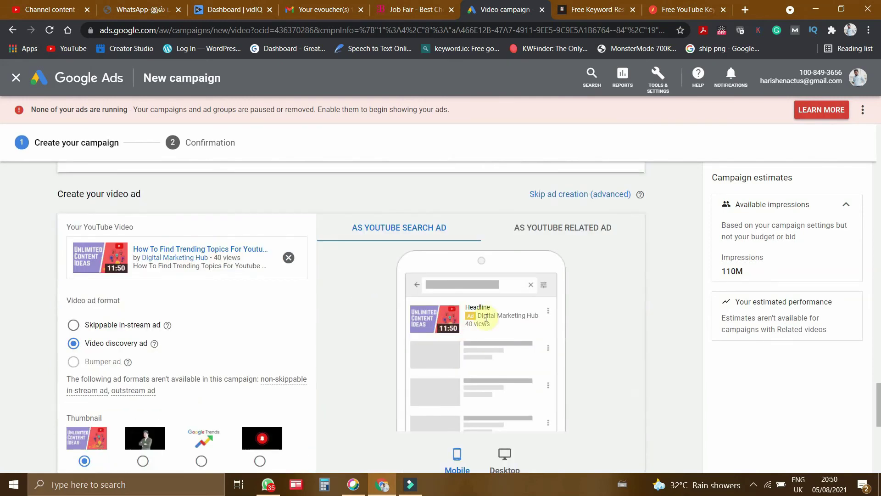
pyautogui.scroll(-2, 488, 322)
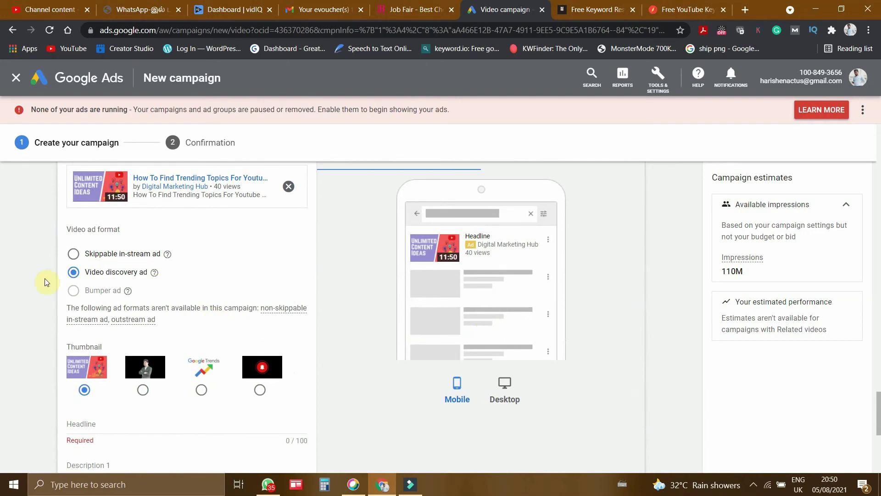
pyautogui.scroll(2, 289, 288)
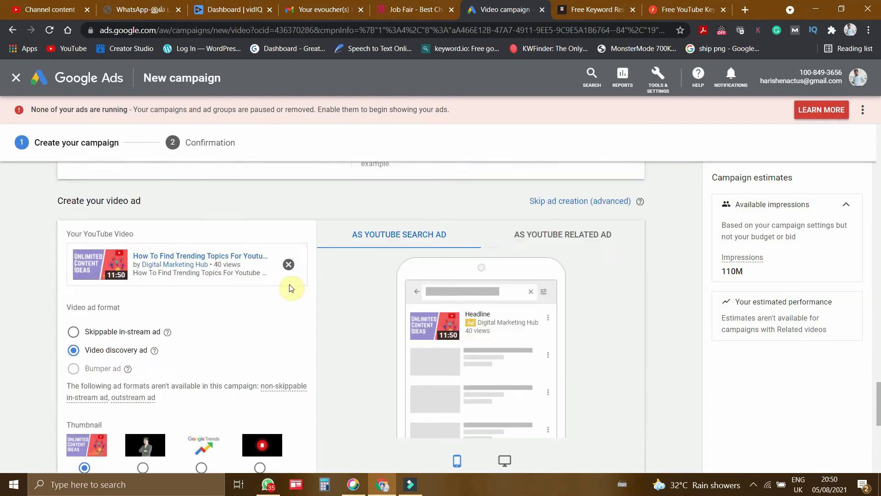
pyautogui.scroll(-6, 290, 287)
pyautogui.click(194, 222)
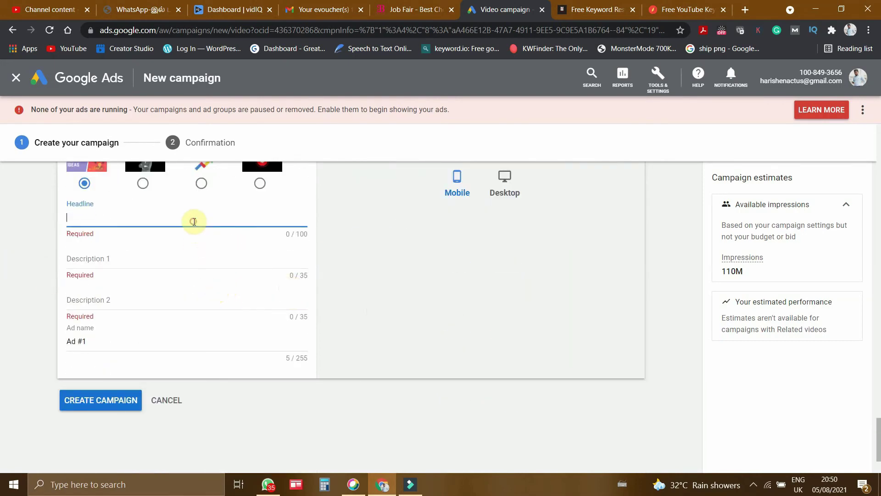
pyautogui.scroll(3, 194, 222)
pyautogui.write('How')
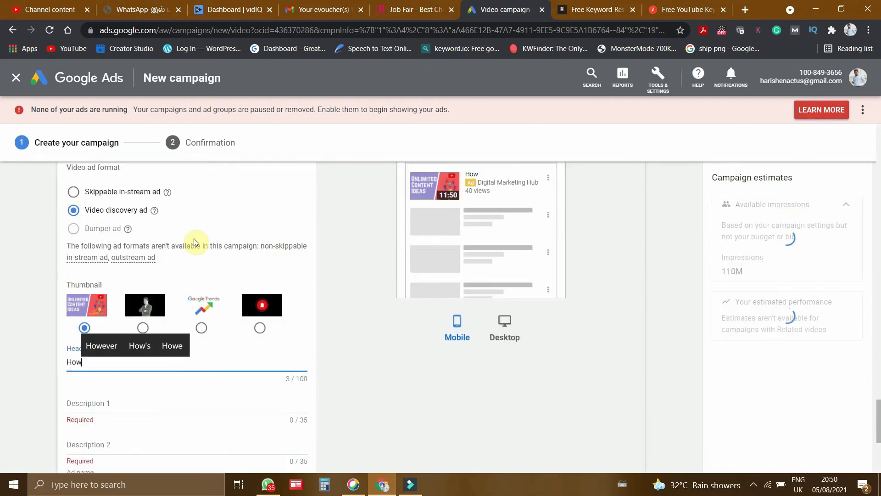
pyautogui.write(' to fin')
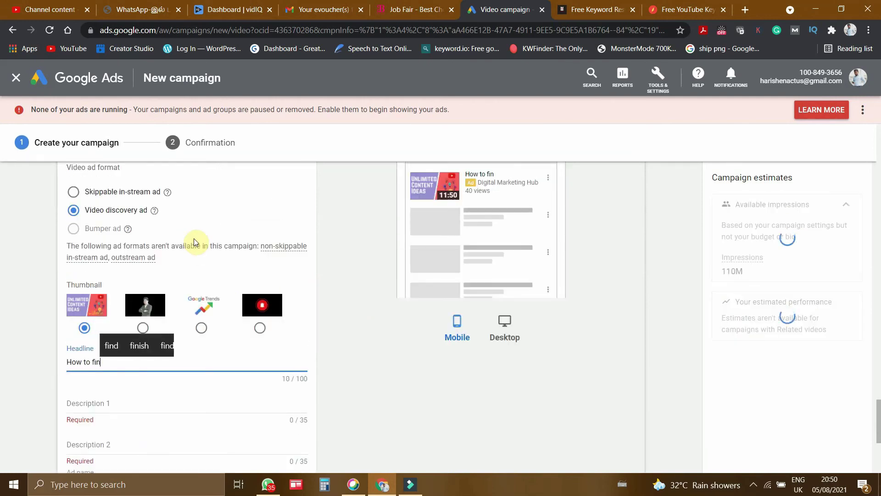
pyautogui.write('d trendi')
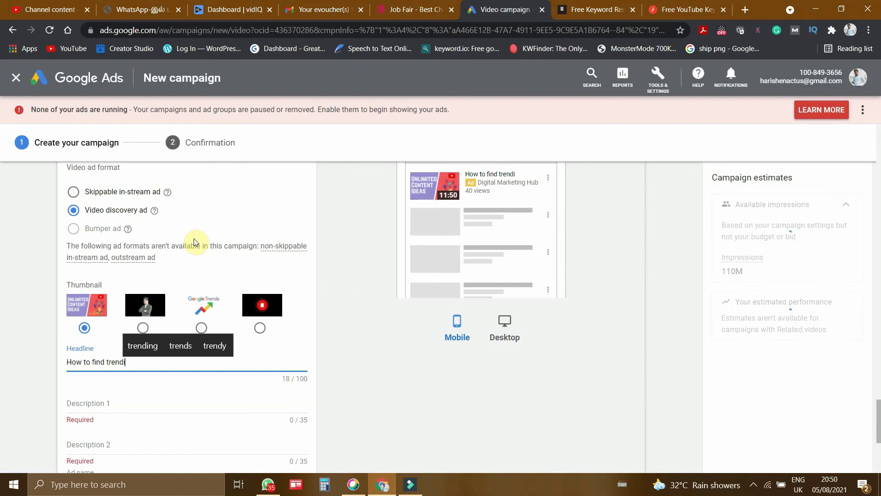
pyautogui.write('ng topics')
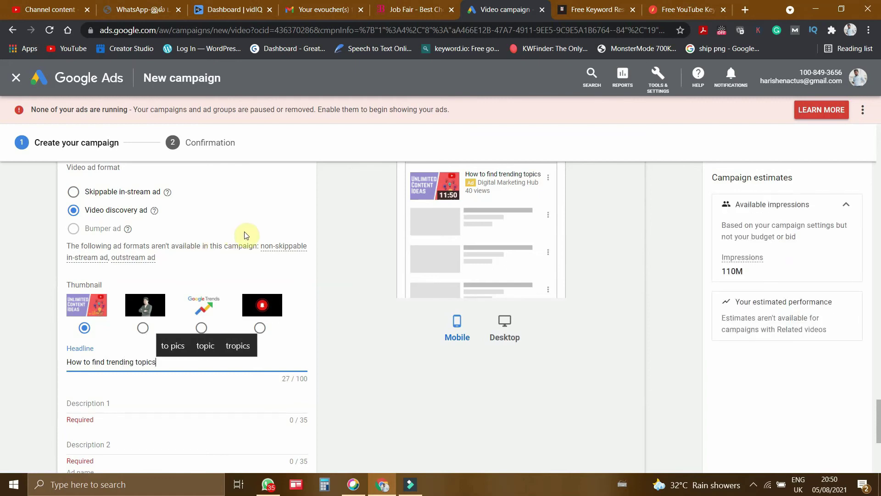
# - Examine how the headline appears in the YouTube search ad preview and check the ad group's bidding settings
pyautogui.hotkey('ctrl', 'a')
pyautogui.click(142, 362)
pyautogui.tripleClick(102, 361)
pyautogui.scroll(2, 370, 306)
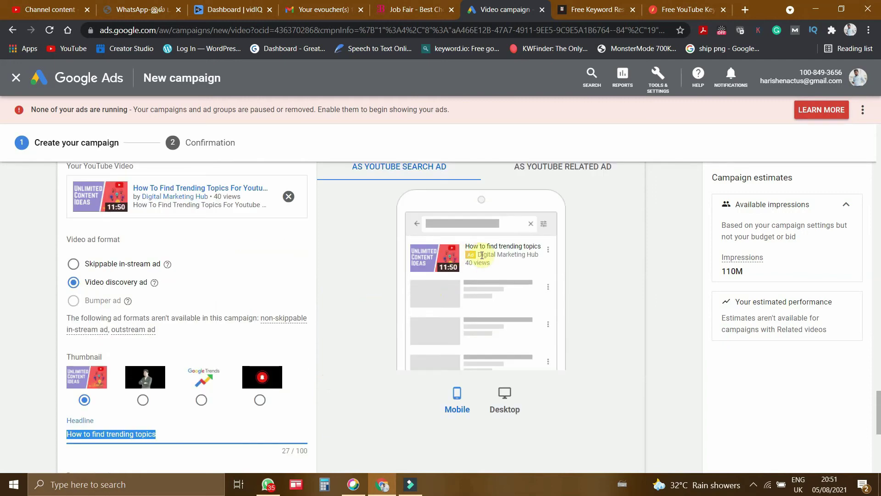
pyautogui.scroll(8, 510, 251)
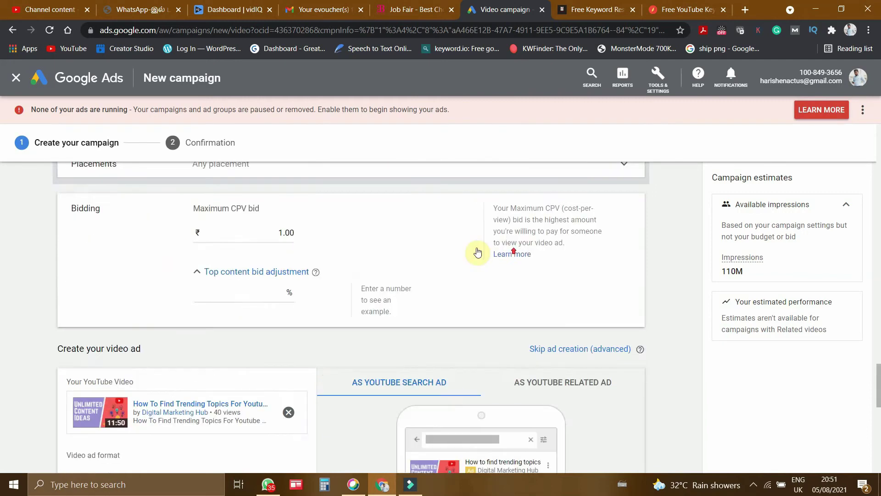
pyautogui.click(325, 258)
pyautogui.scroll(-15, 441, 289)
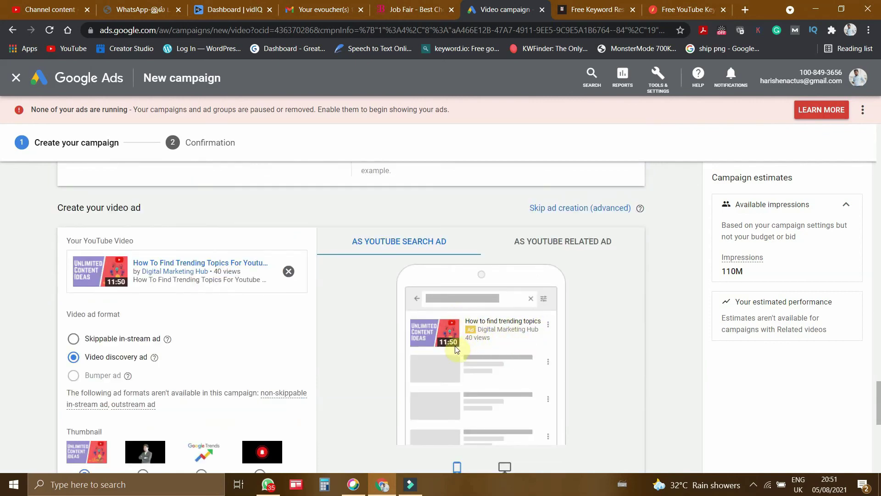
pyautogui.scroll(-3, 444, 340)
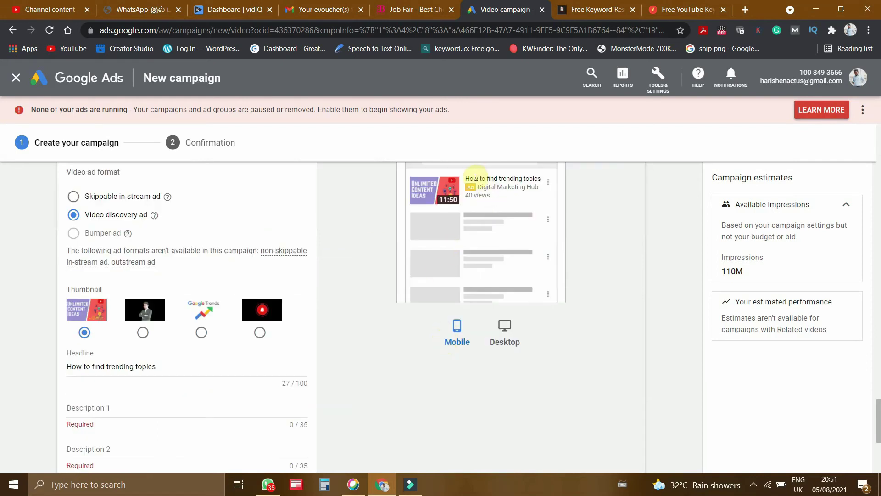
pyautogui.scroll(15, 536, 183)
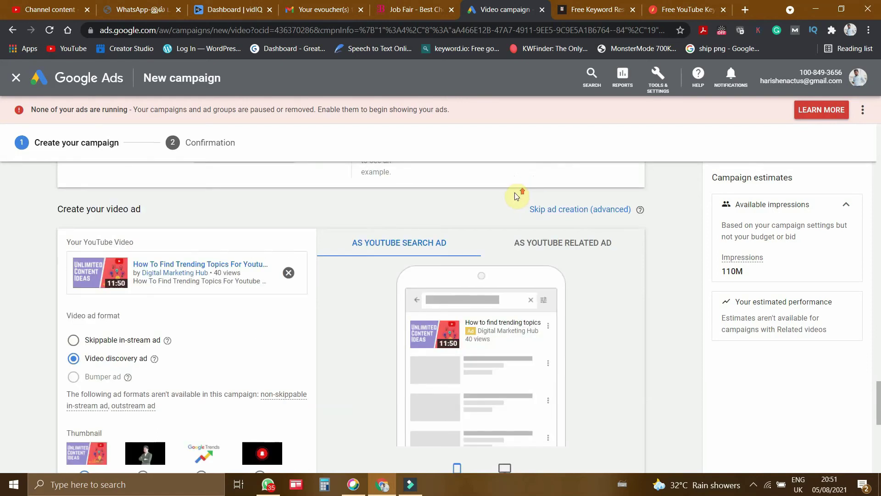
# - Enter "unlimited topics" as the first description line of the video ad
pyautogui.scroll(-10, 358, 254)
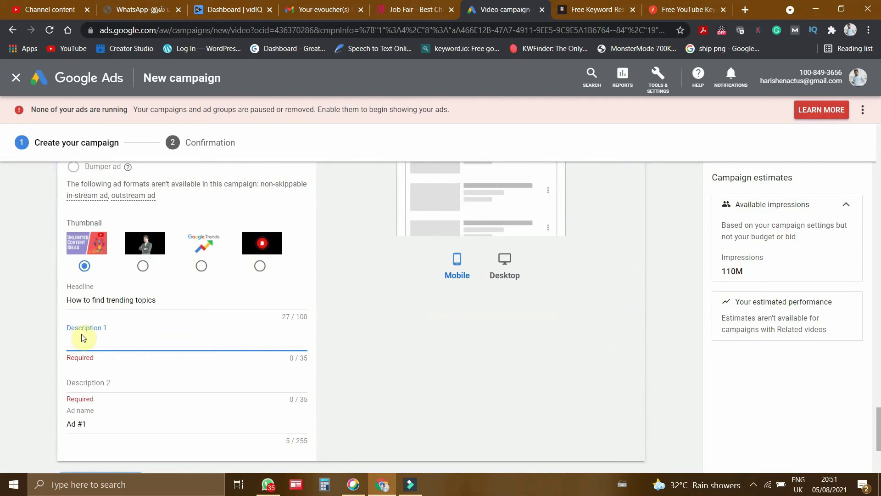
pyautogui.scroll(2, 247, 351)
pyautogui.scroll(-1, 247, 351)
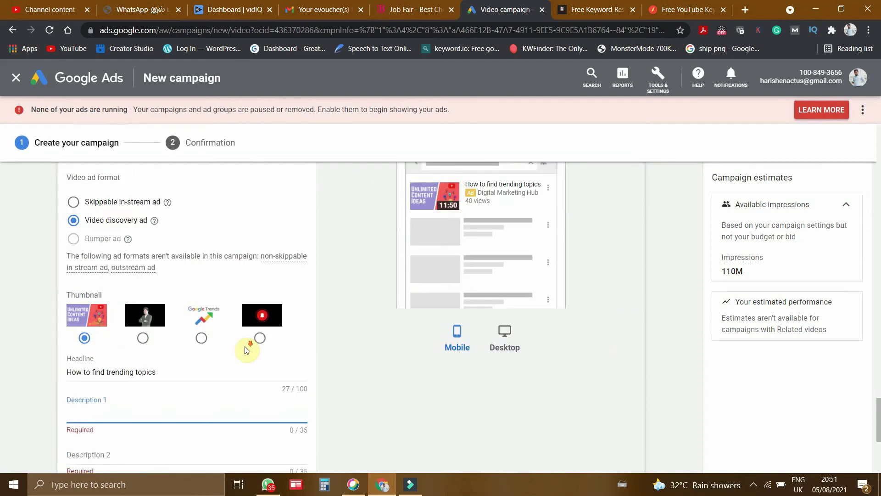
pyautogui.write('u')
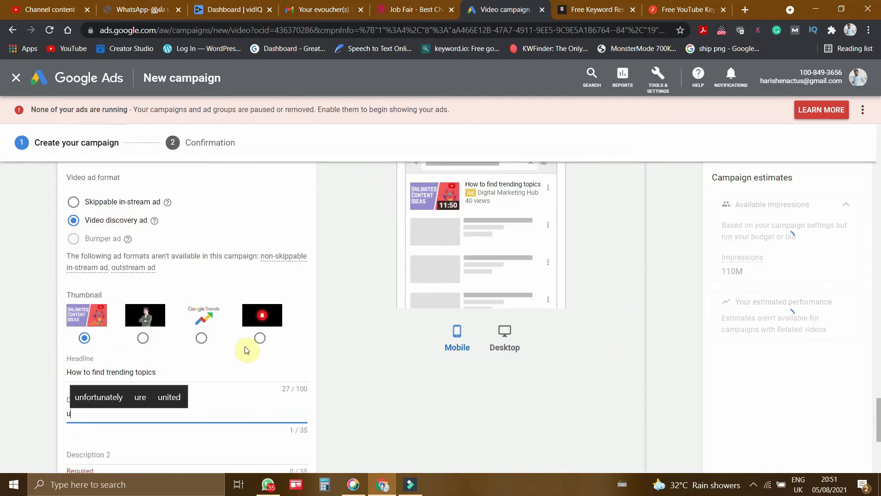
pyautogui.write('nlimited ')
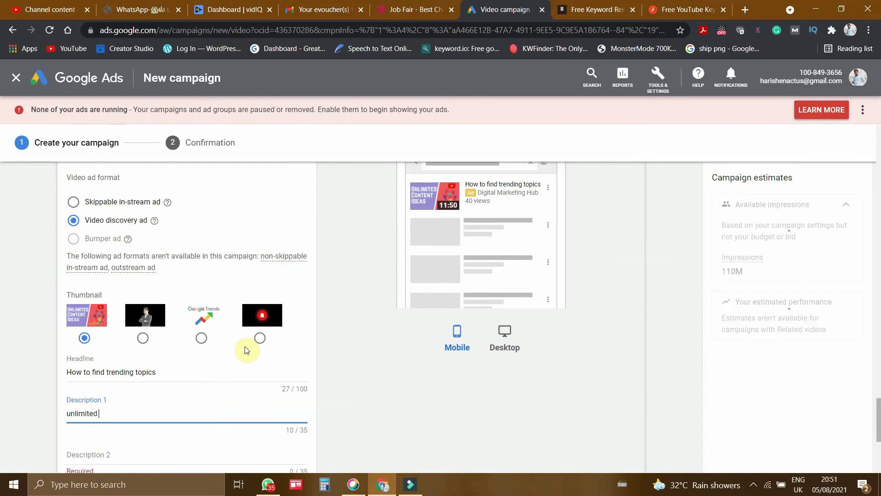
pyautogui.write('t')
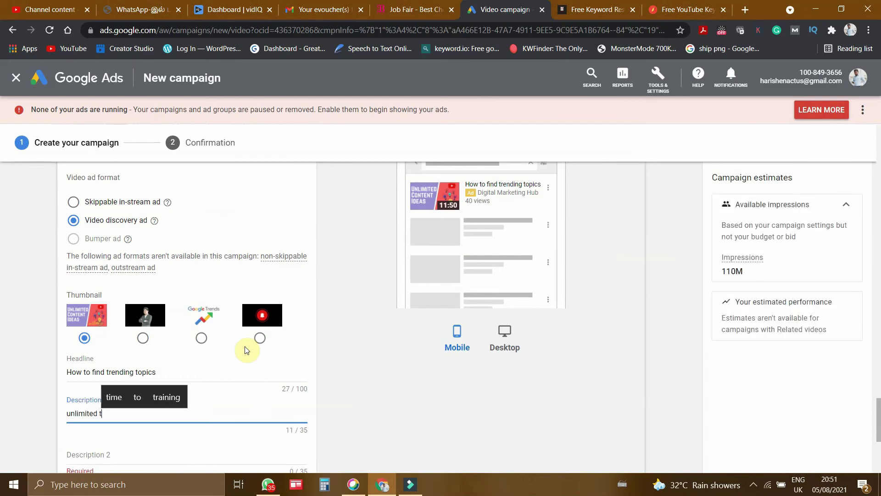
pyautogui.write('opics')
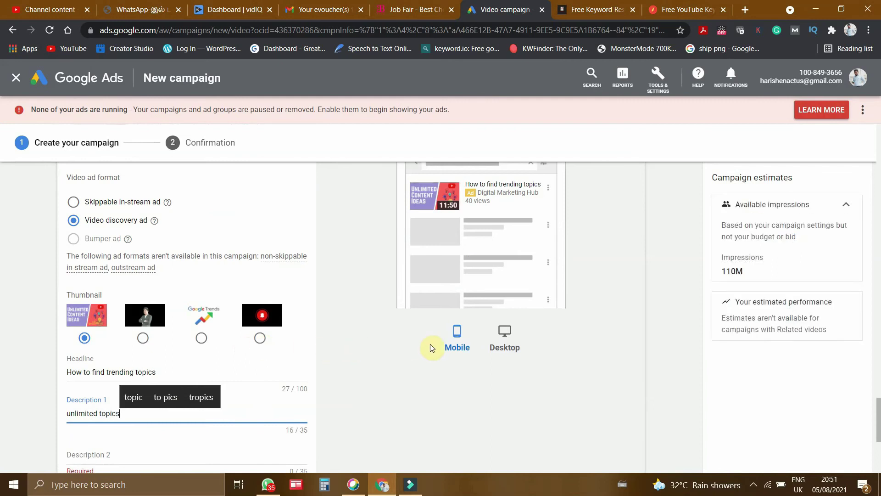
# - Enter "Latest method" as the second description line of the video ad
pyautogui.scroll(-3, 431, 343)
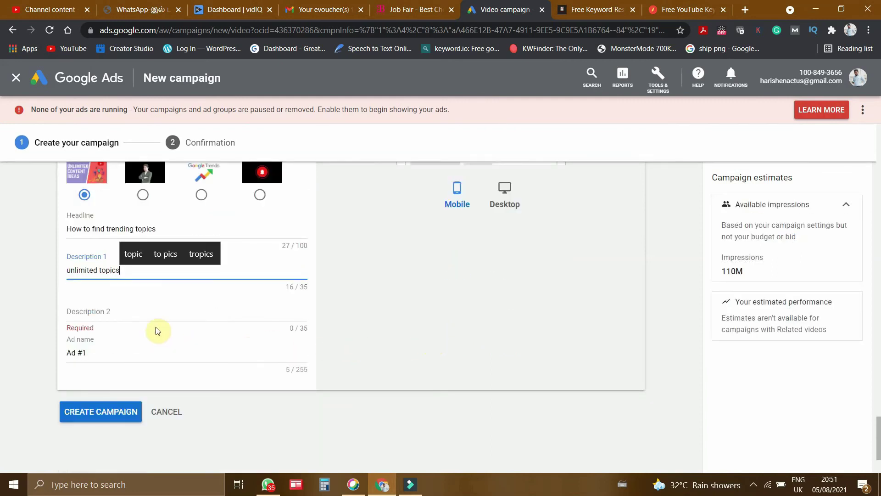
pyautogui.click(157, 312)
pyautogui.write('Lates')
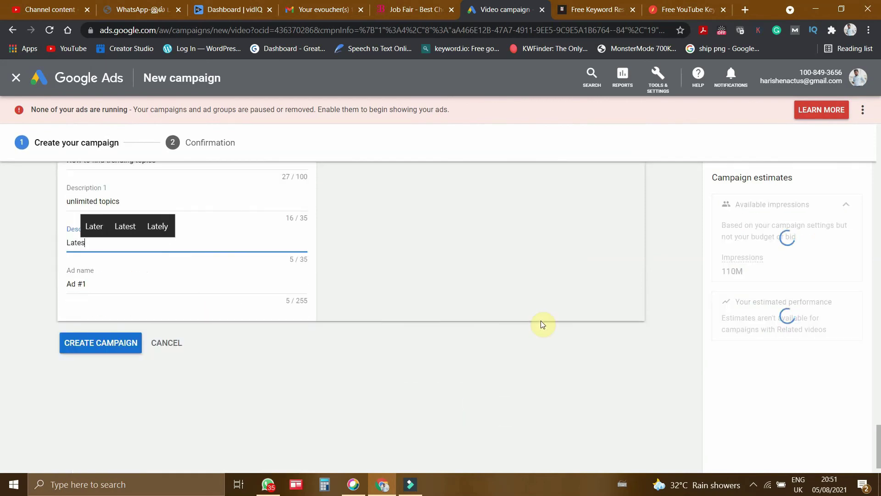
pyautogui.write('t method')
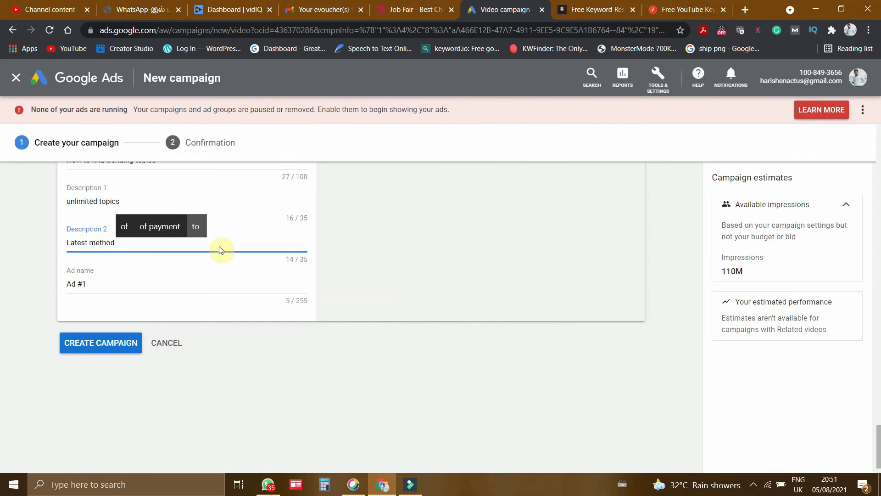
# - Preview the ad as a YouTube related ad in both the mobile and desktop layouts
pyautogui.scroll(6, 491, 351)
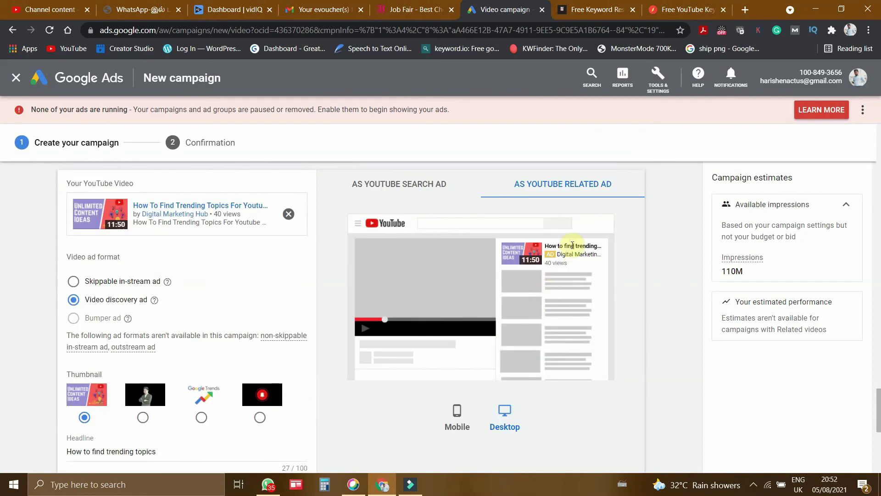
pyautogui.click(457, 415)
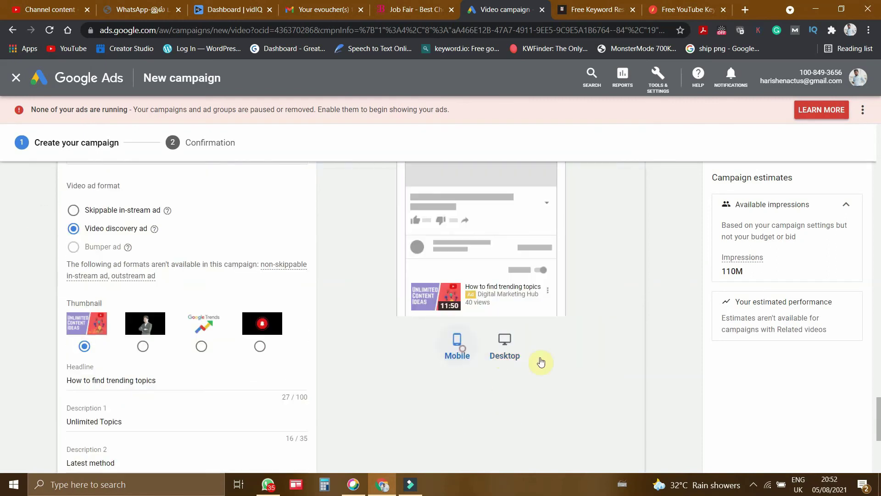
pyautogui.scroll(-6, 528, 377)
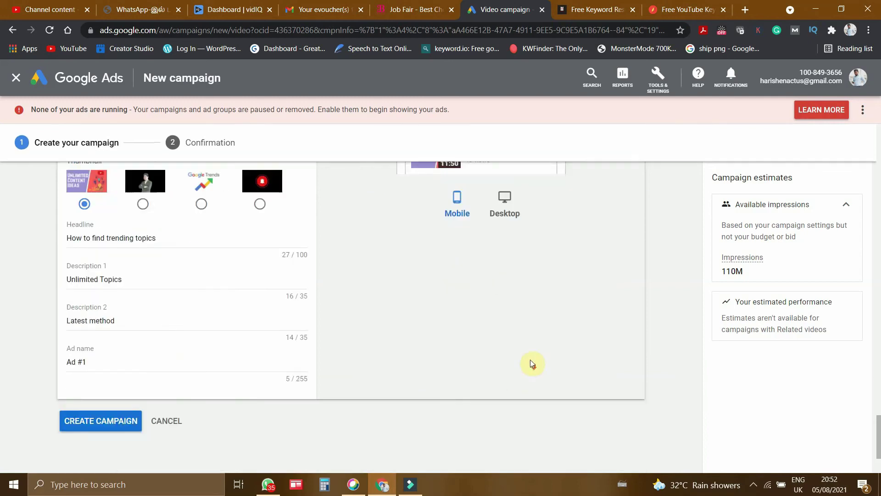
pyautogui.scroll(3, 273, 294)
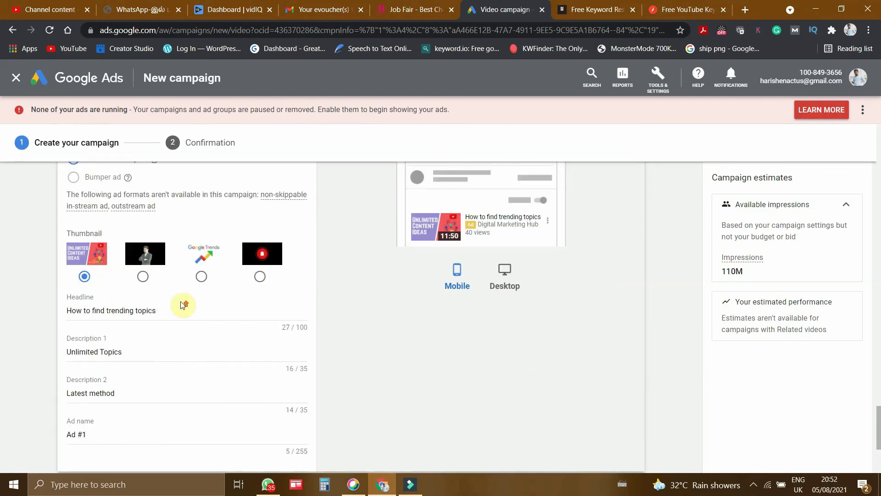
pyautogui.scroll(2, 207, 335)
pyautogui.click(505, 344)
# - Rename the ad as "video views"
pyautogui.scroll(-3, 322, 358)
pyautogui.moveTo(178, 364); pyautogui.dragTo(36, 358)
pyautogui.write('vid')
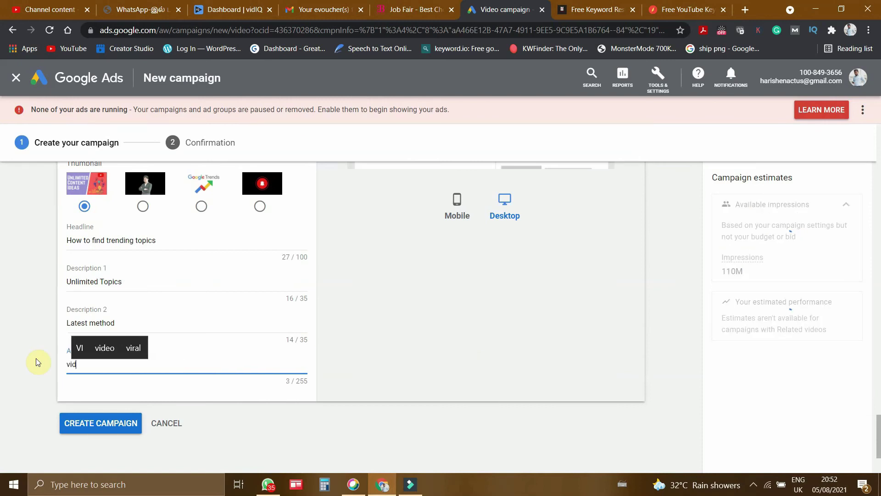
pyautogui.write('eo views')
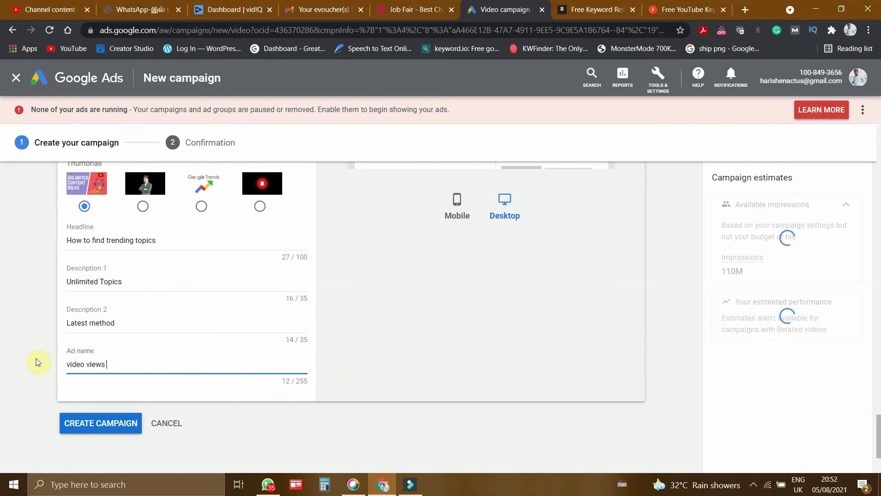
# - Review the campaign's name, bid strategy, budget and dates, target locations, languages and inventory type
pyautogui.scroll(20, 549, 308)
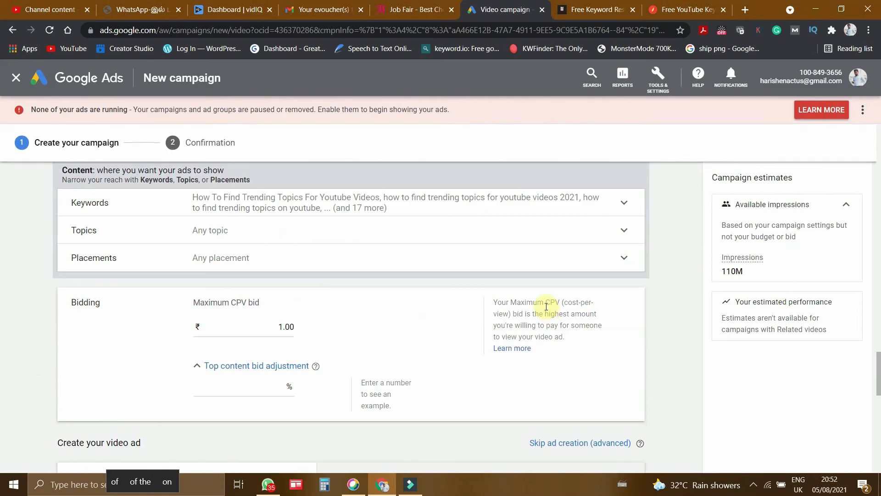
pyautogui.scroll(20, 547, 310)
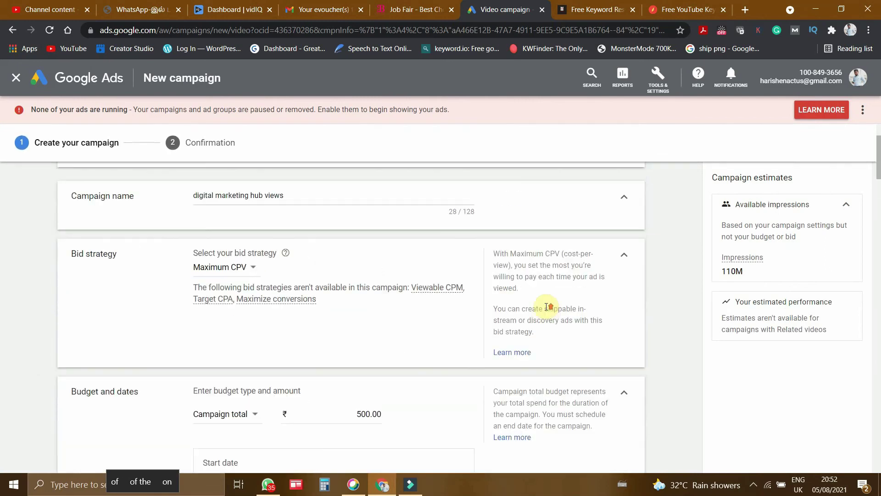
pyautogui.scroll(-2, 303, 300)
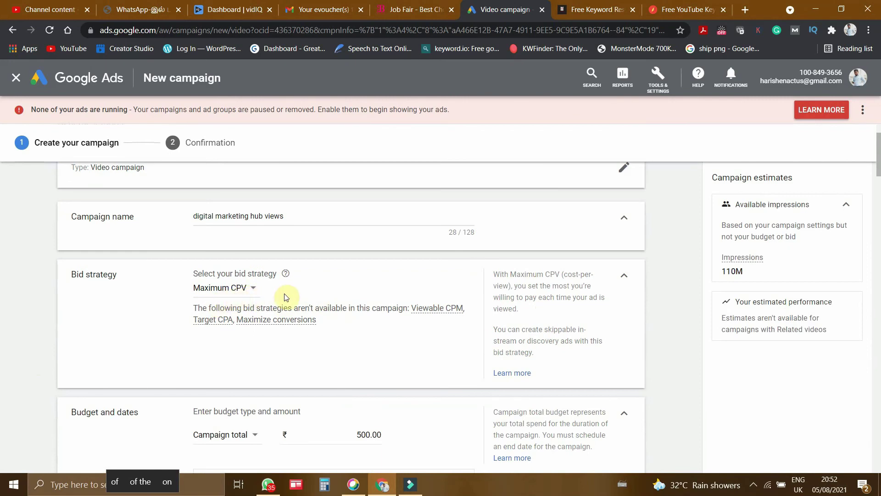
pyautogui.scroll(-3, 261, 294)
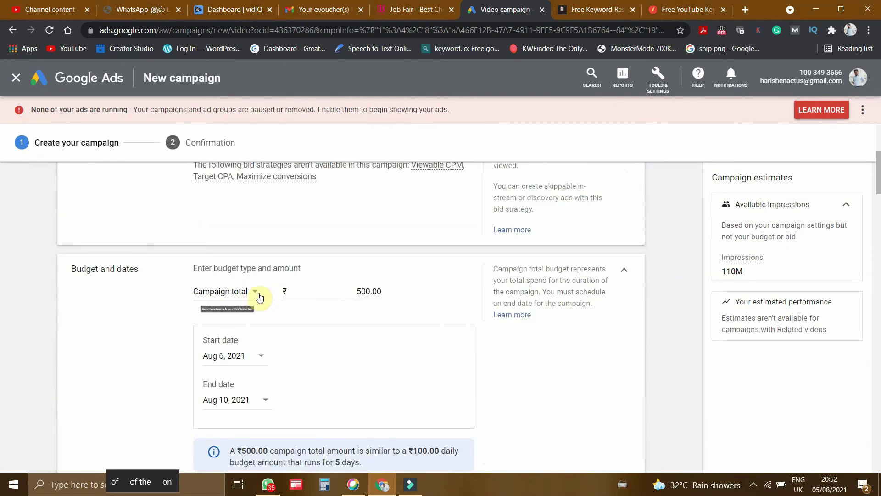
pyautogui.scroll(-3, 367, 301)
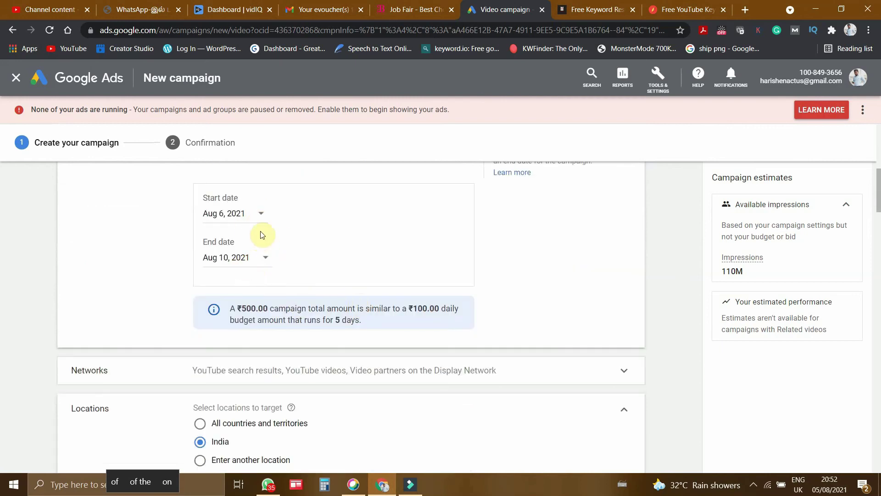
pyautogui.scroll(-2, 262, 235)
pyautogui.scroll(-4, 431, 242)
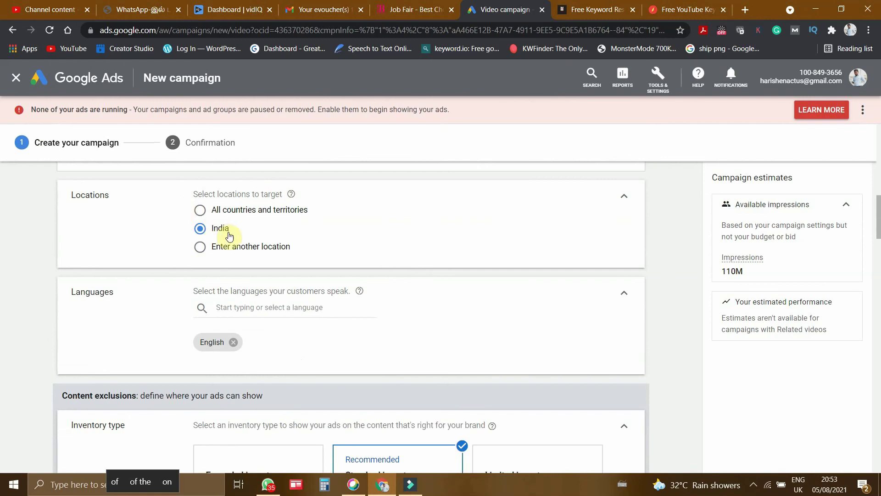
pyautogui.scroll(-2, 229, 236)
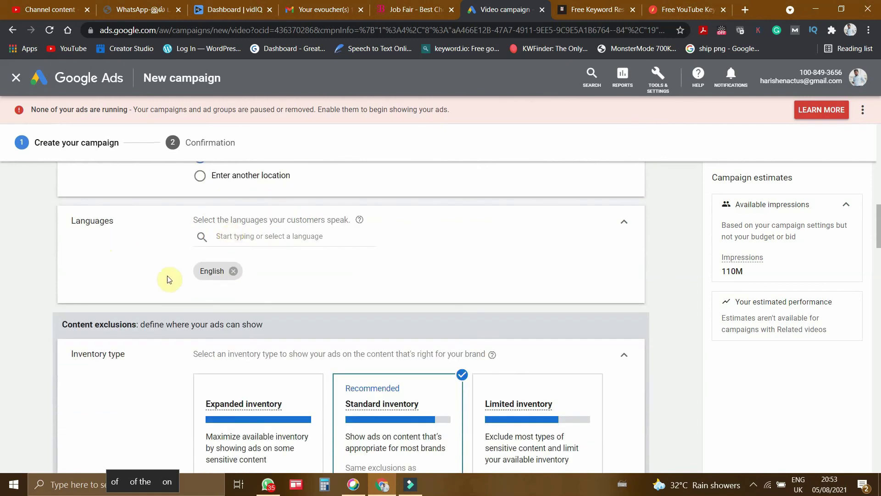
pyautogui.scroll(-2, 217, 252)
pyautogui.scroll(-6, 340, 280)
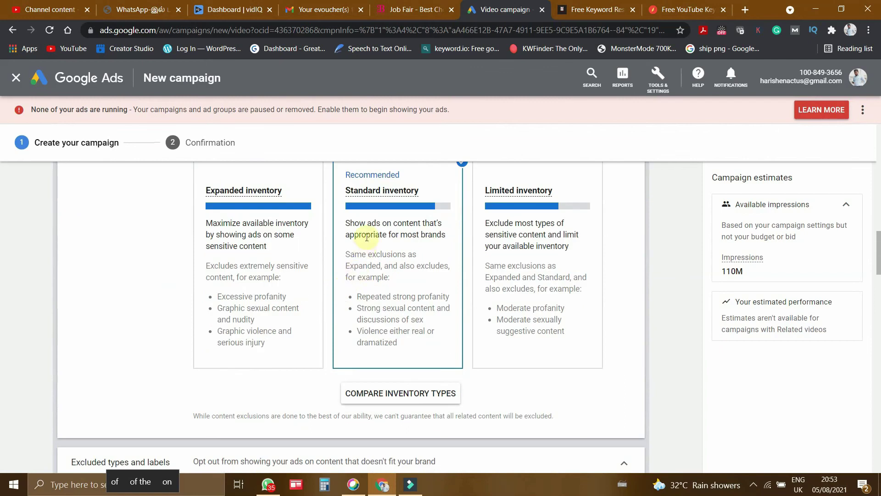
# - Review the excluded content types and labels, the related videos and the ad group name
pyautogui.scroll(-3, 392, 267)
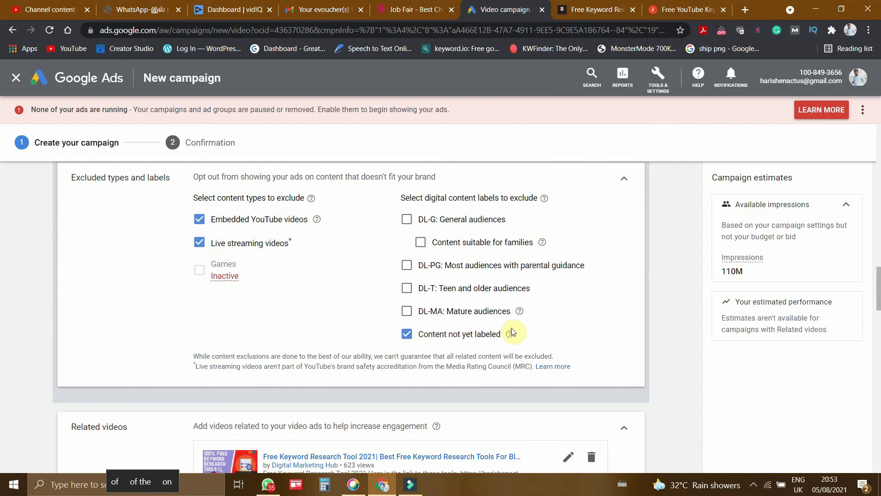
pyautogui.scroll(-3, 513, 328)
pyautogui.scroll(-2, 513, 329)
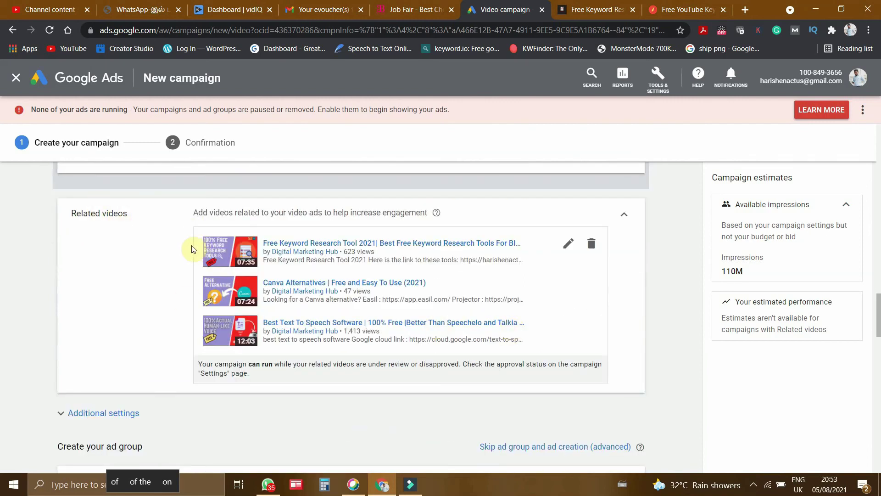
pyautogui.scroll(-2, 317, 327)
pyautogui.scroll(2, 320, 325)
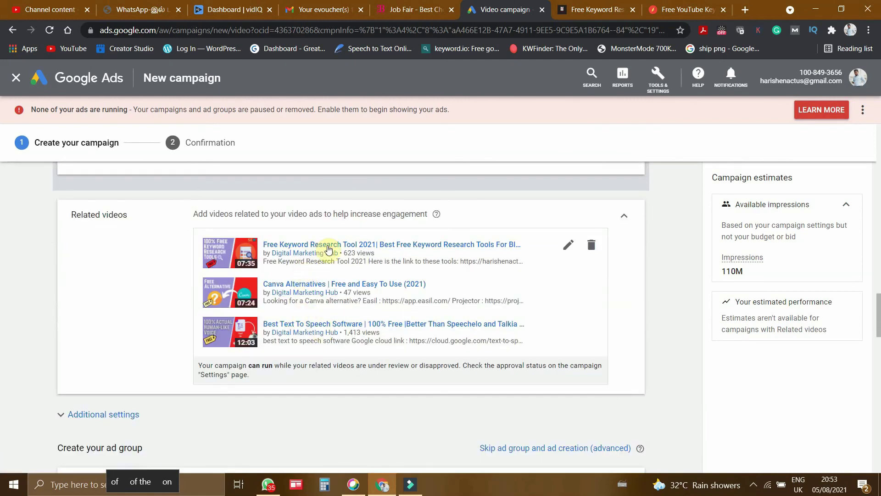
pyautogui.scroll(-15, 335, 281)
pyautogui.scroll(7, 334, 291)
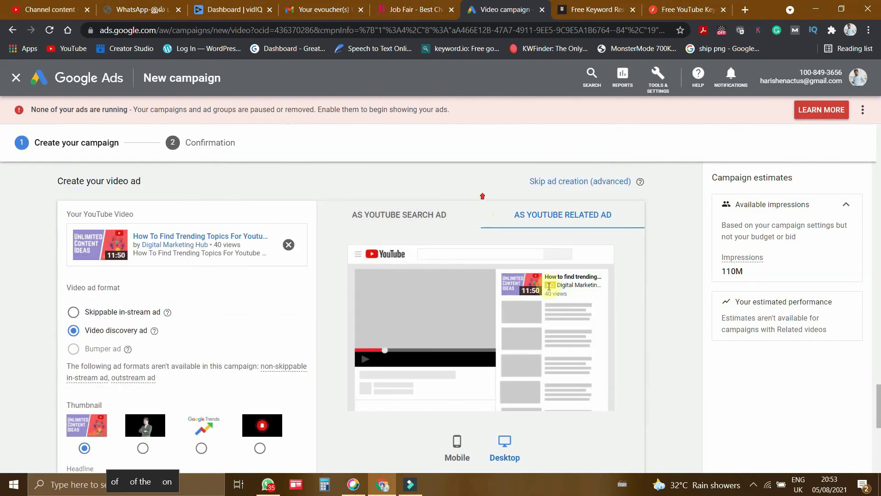
pyautogui.scroll(10, 345, 282)
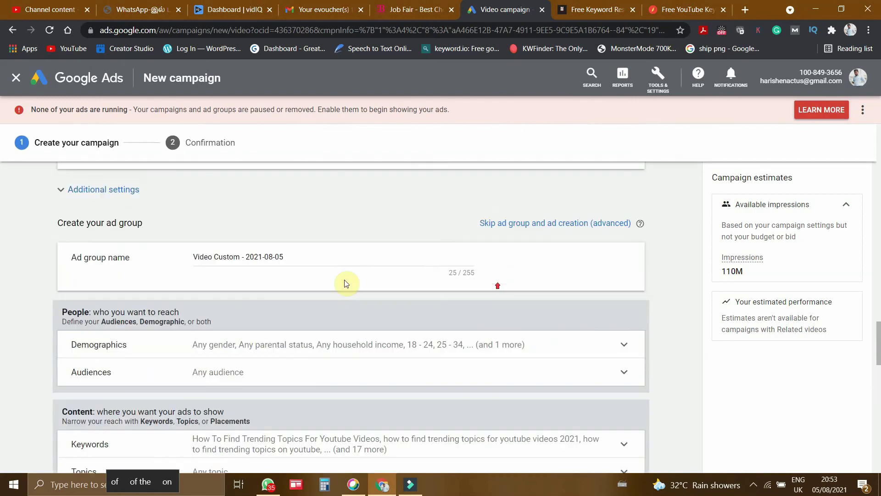
pyautogui.scroll(-3, 286, 294)
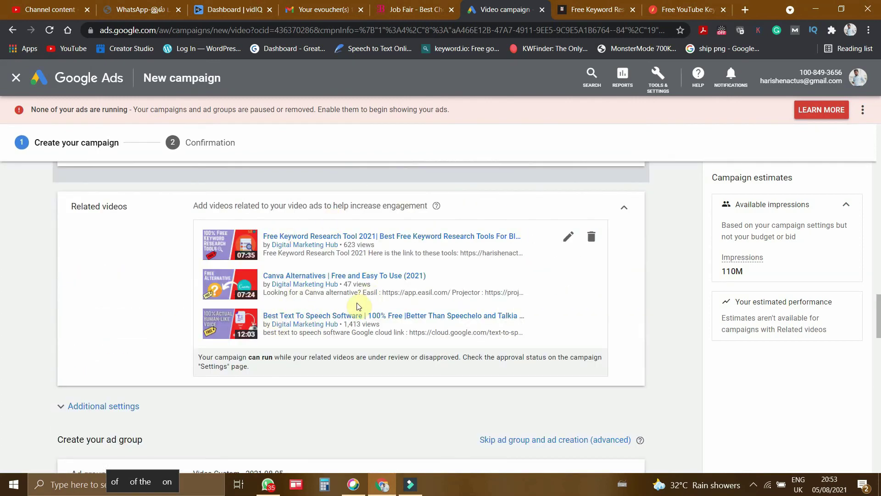
pyautogui.scroll(-5, 349, 296)
pyautogui.scroll(-2, 357, 293)
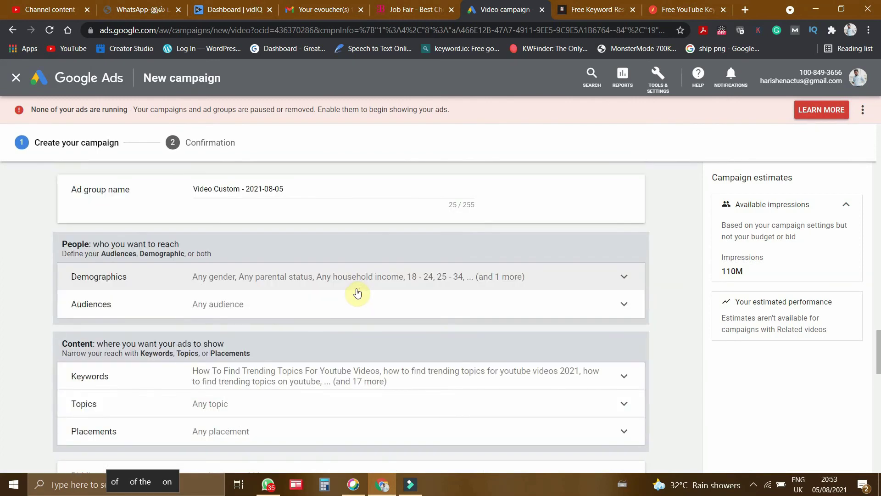
# - Check the ad group's demographic targeting and its full keyword list, collapsing each section again
pyautogui.click(361, 285)
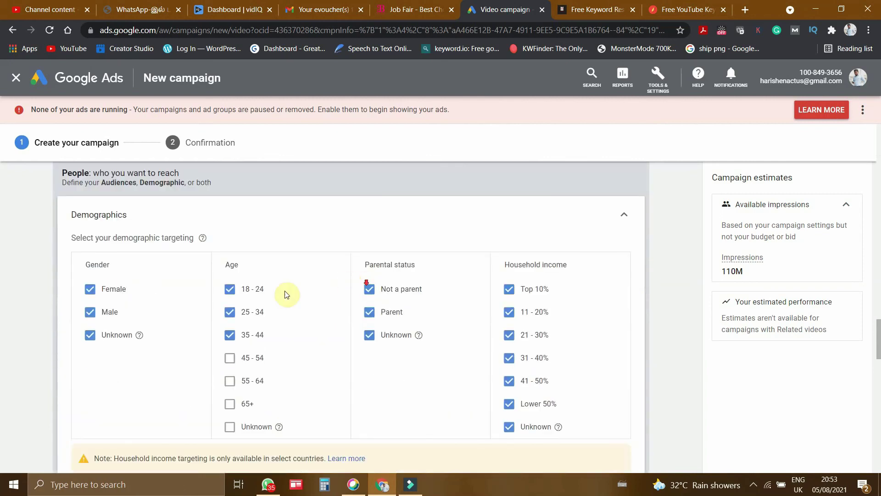
pyautogui.click(572, 215)
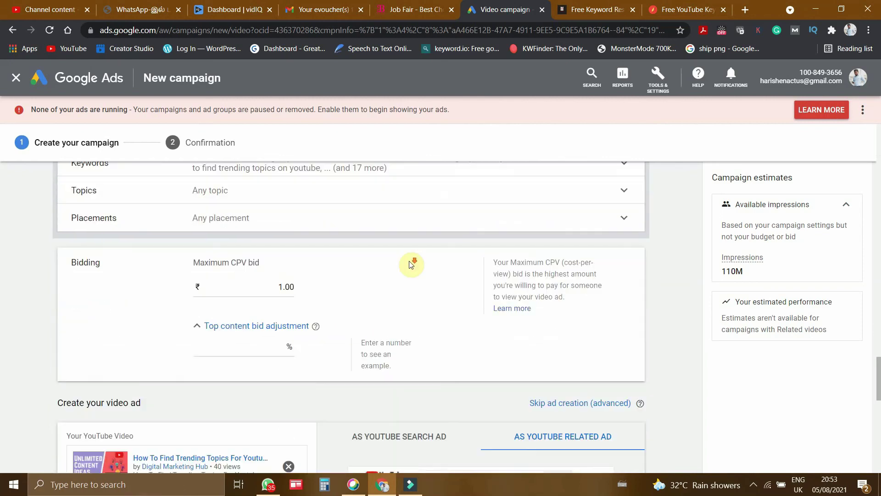
pyautogui.scroll(1, 409, 264)
pyautogui.click(351, 243)
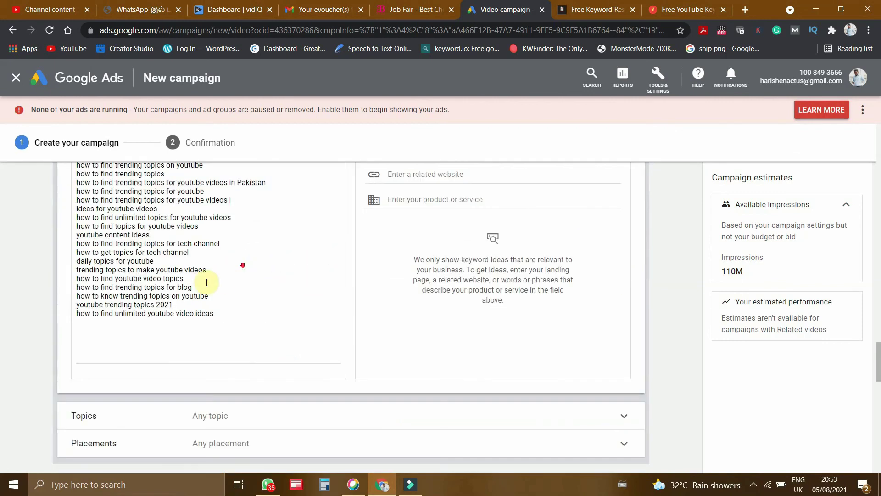
pyautogui.scroll(1, 313, 263)
pyautogui.scroll(2, 311, 260)
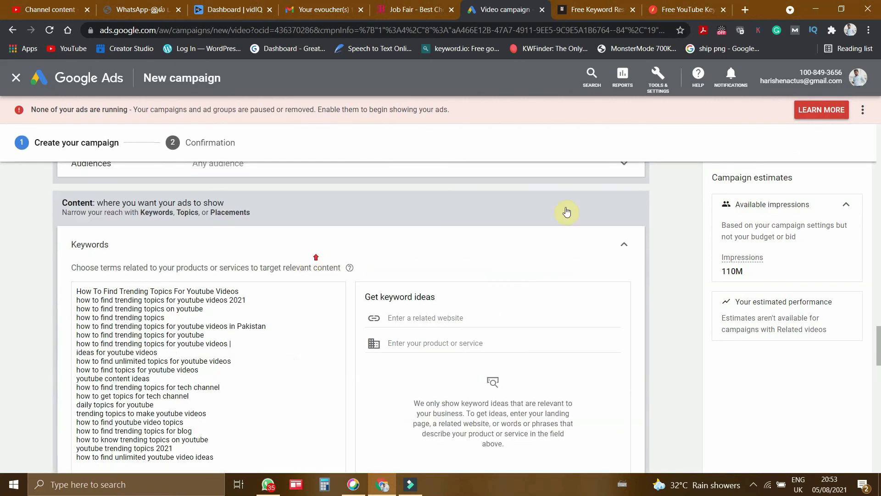
pyautogui.click(625, 236)
# - Look over the Free Keyword Research Tools web page, then return to the campaign draft
pyautogui.hotkey('ctrl', 'Tab')
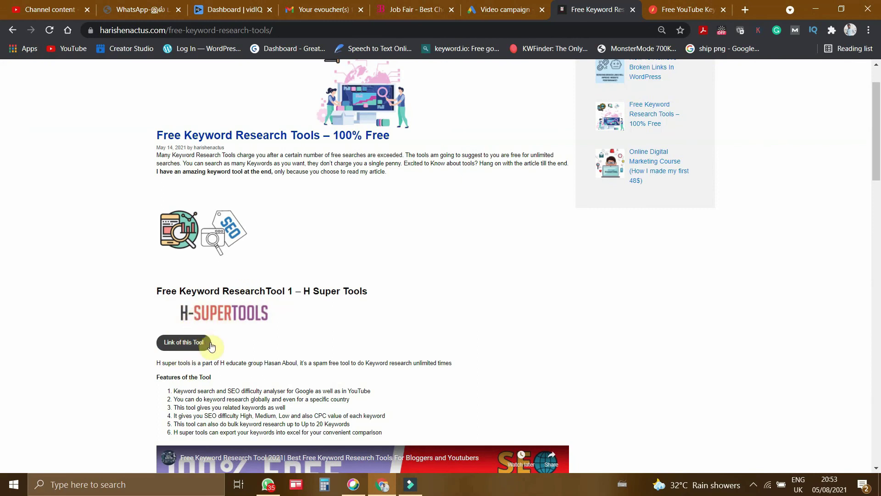
pyautogui.scroll(-4, 376, 276)
pyautogui.scroll(5, 376, 275)
pyautogui.click(501, 10)
# - Check the maximum CPV bid and the video ad's format and preview
pyautogui.scroll(-6, 413, 275)
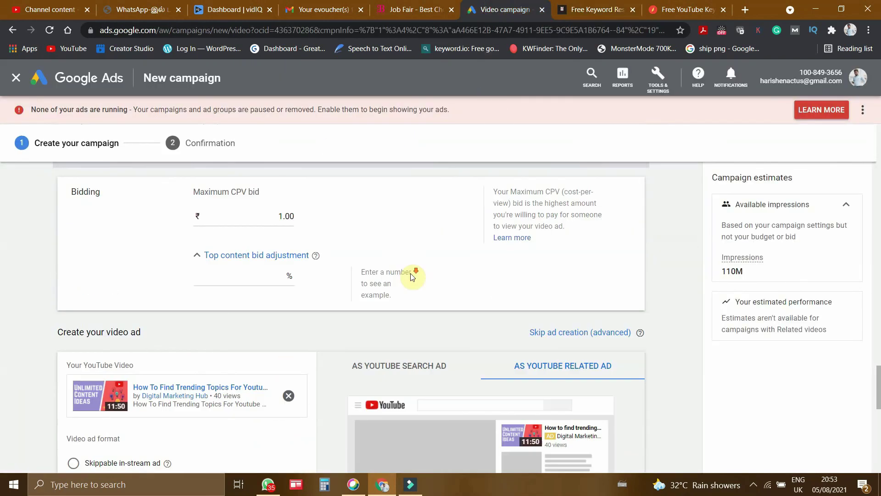
pyautogui.scroll(3, 413, 276)
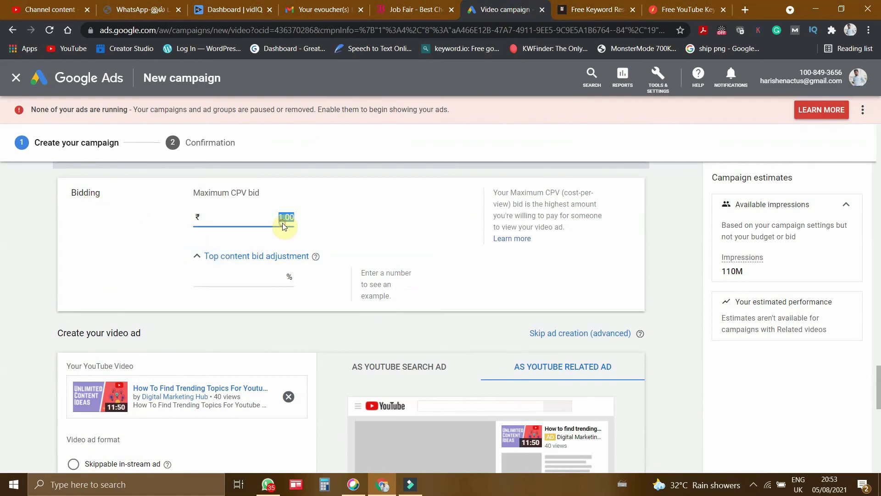
pyautogui.click(437, 243)
pyautogui.scroll(-5, 360, 211)
pyautogui.scroll(2, 173, 274)
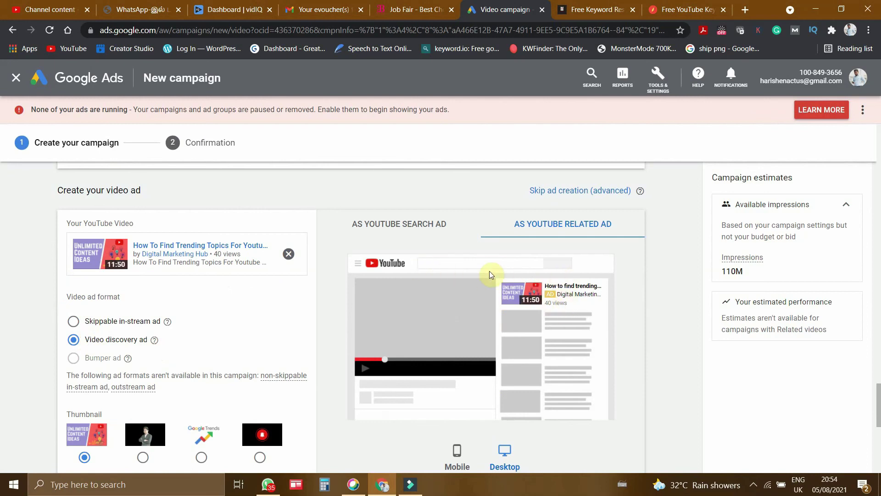
# - Create the video campaign from the completed settings and ad
pyautogui.scroll(-8, 383, 290)
pyautogui.scroll(5, 385, 292)
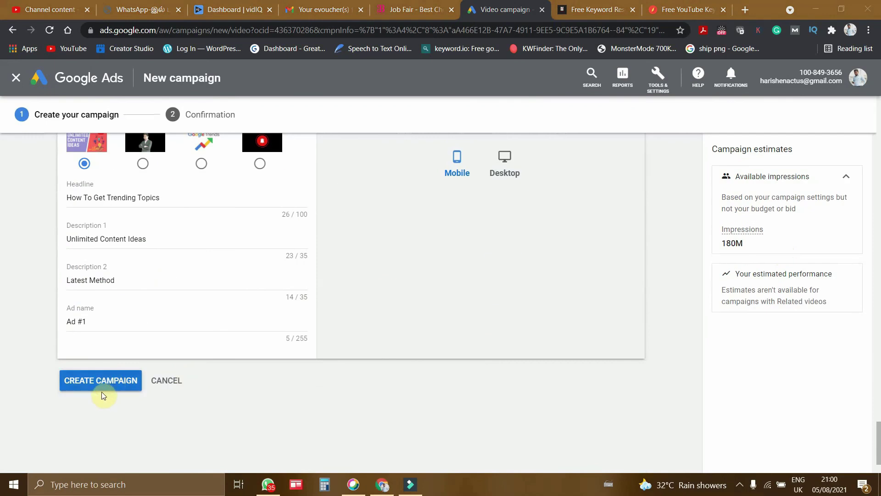
pyautogui.scroll(-2, 102, 394)
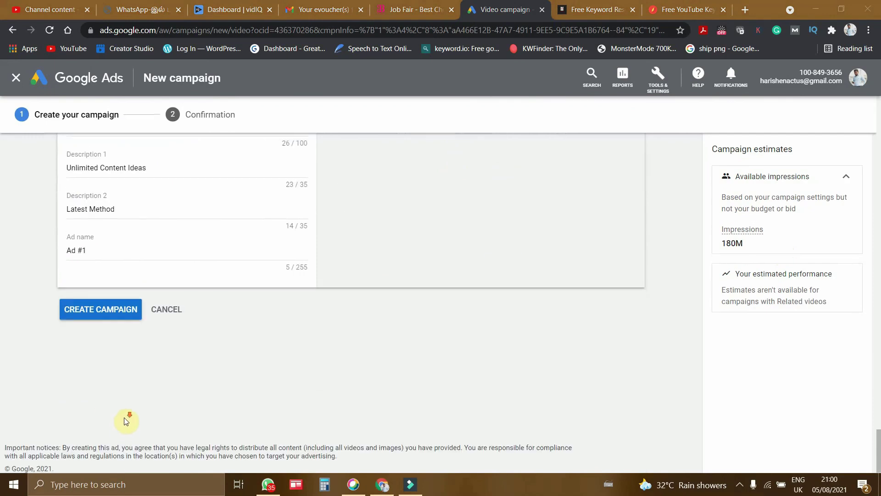
pyautogui.click(105, 305)
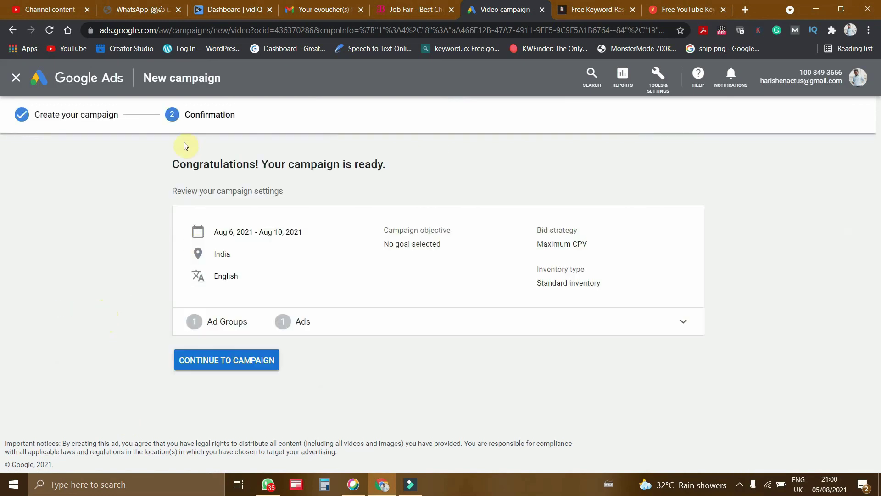
# - Review the expanded ad group and ad details in the campaign confirmation, and continue to the campaign
pyautogui.click(546, 327)
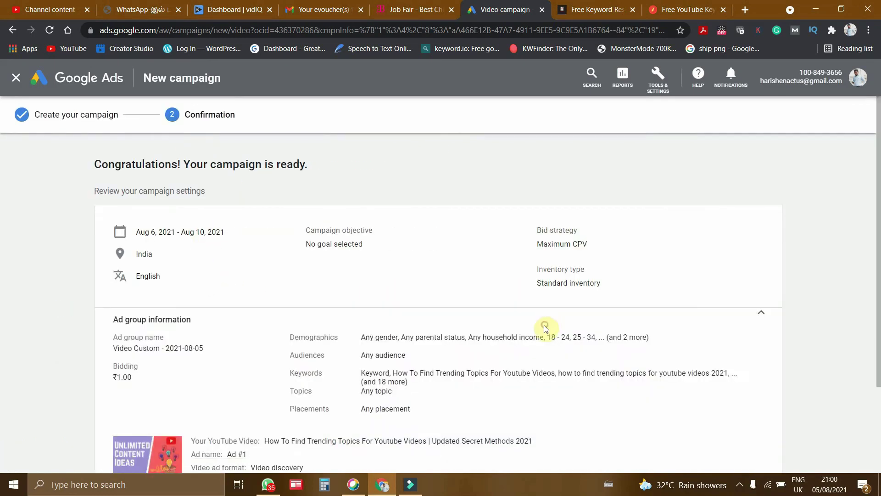
pyautogui.scroll(-3, 546, 327)
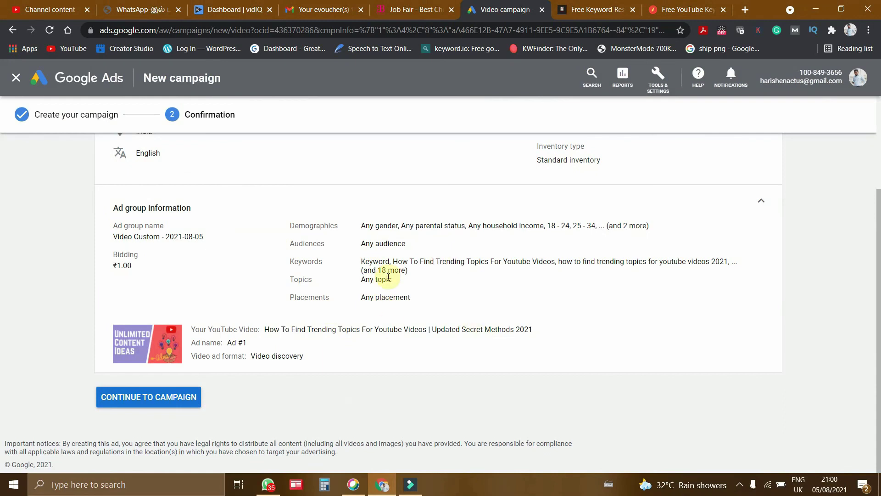
pyautogui.scroll(3, 397, 295)
pyautogui.scroll(-3, 407, 299)
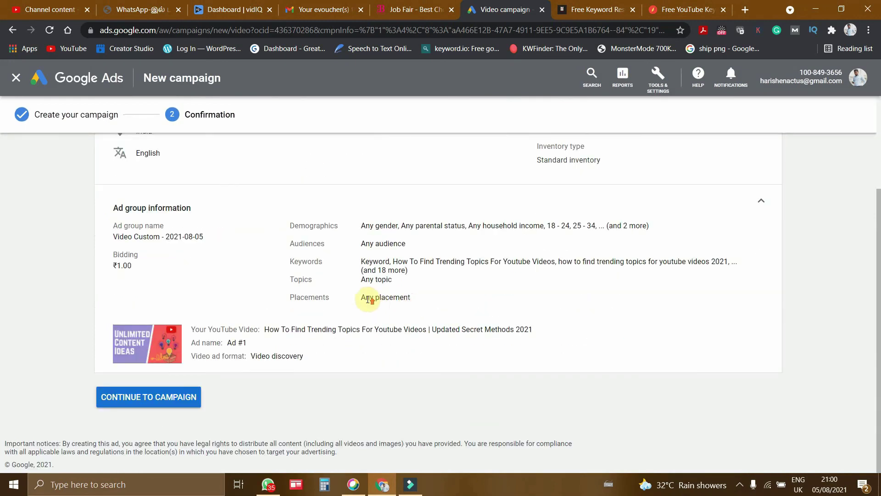
pyautogui.scroll(3, 369, 298)
pyautogui.scroll(-3, 505, 340)
pyautogui.scroll(3, 477, 338)
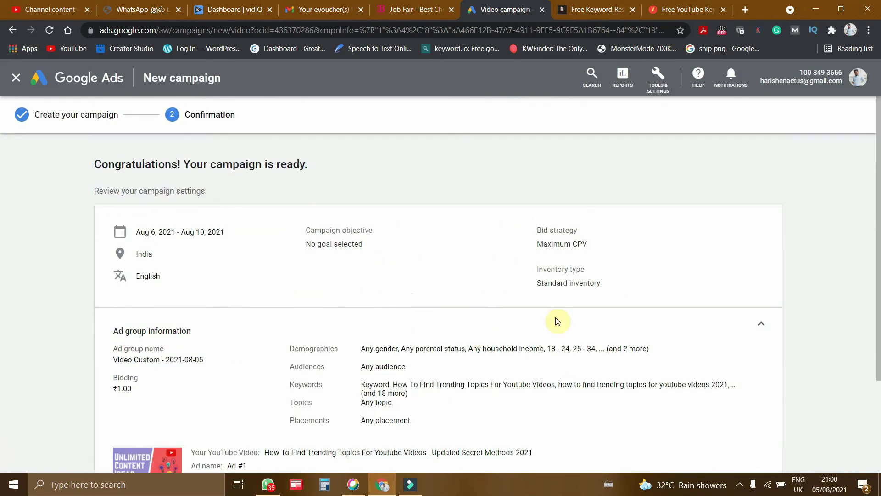
pyautogui.scroll(-3, 558, 321)
pyautogui.click(158, 404)
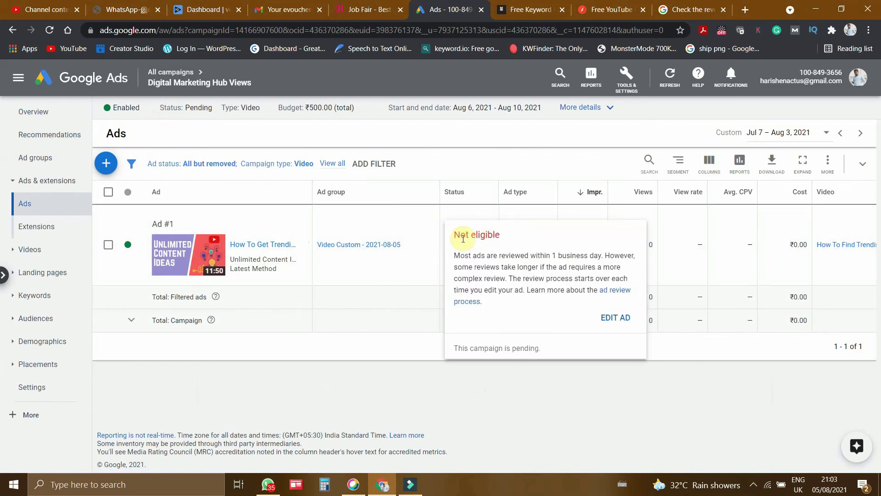
# - Examine the ad's eligibility status details and check August 6, 2021 in the system calendar
pyautogui.doubleClick(463, 236)
pyautogui.click(829, 484)
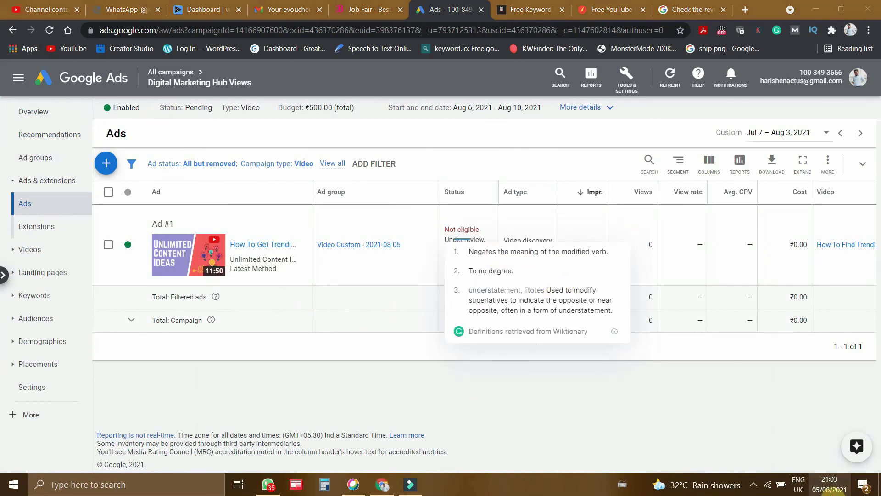
pyautogui.click(812, 210)
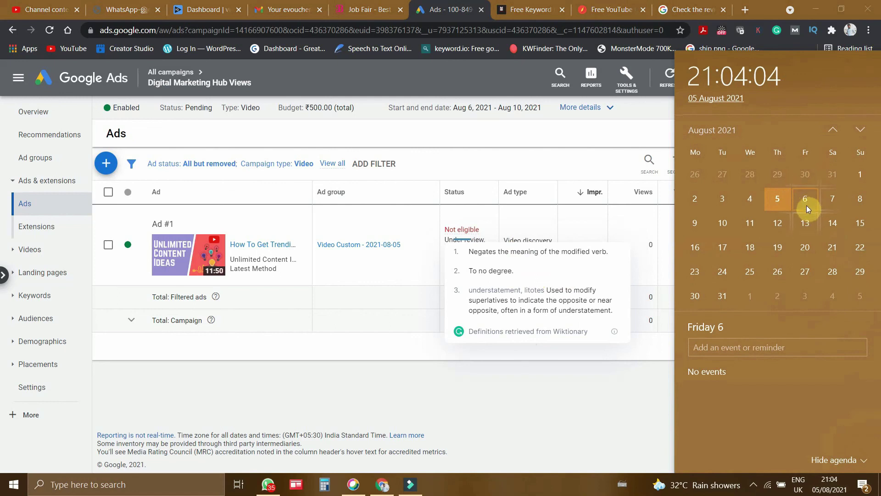
pyautogui.click(457, 228)
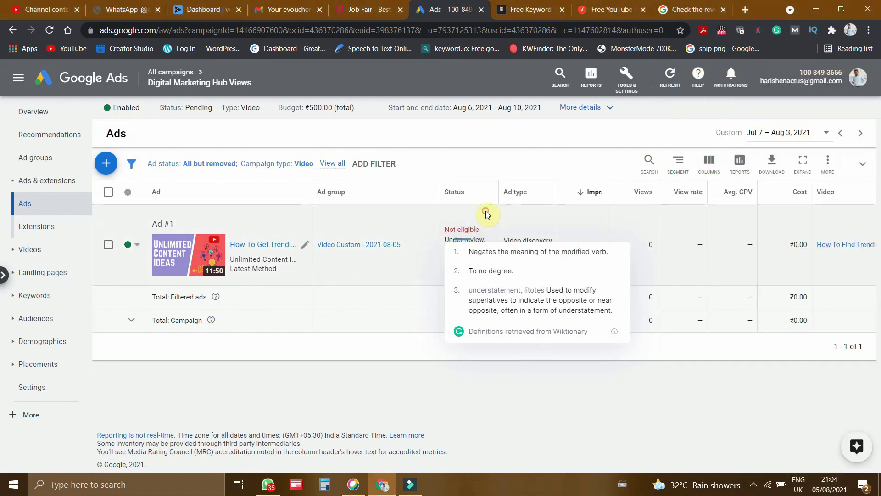
pyautogui.click(458, 257)
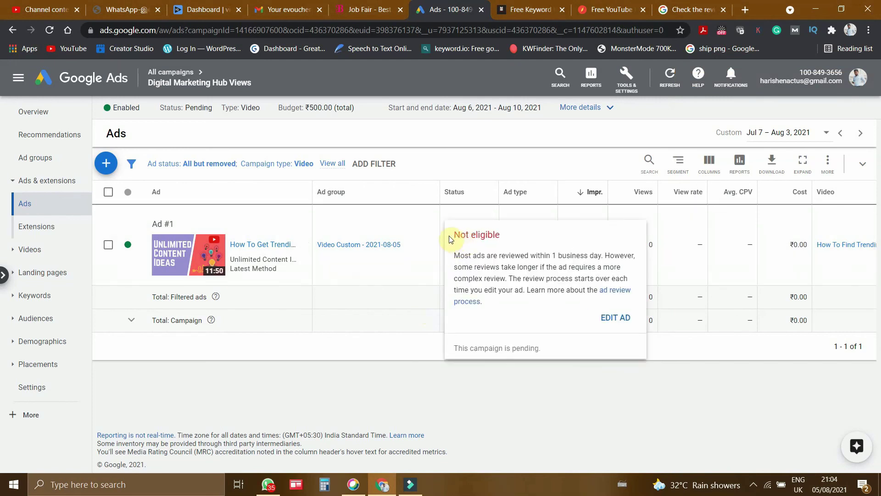
# - Read the ad's review-time note, and switch to YouTube Studio to look over the channel dashboard
pyautogui.moveTo(551, 256); pyautogui.dragTo(609, 256)
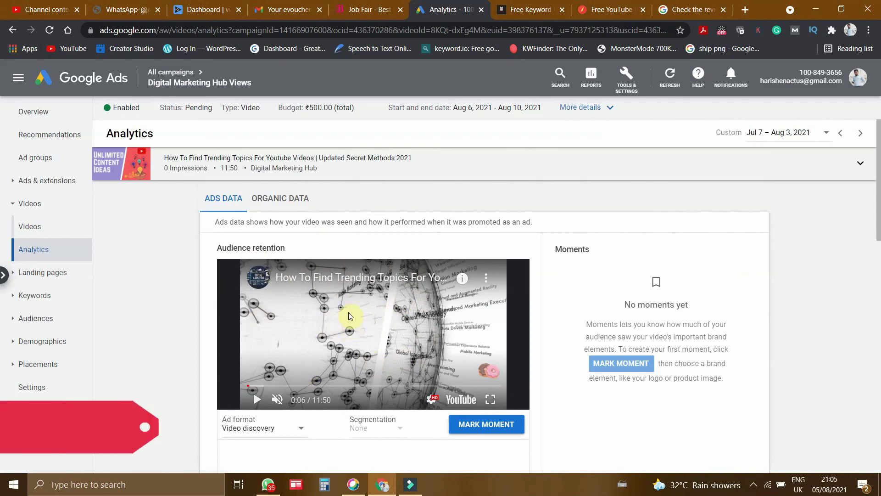
pyautogui.click(69, 9)
pyautogui.click(96, 237)
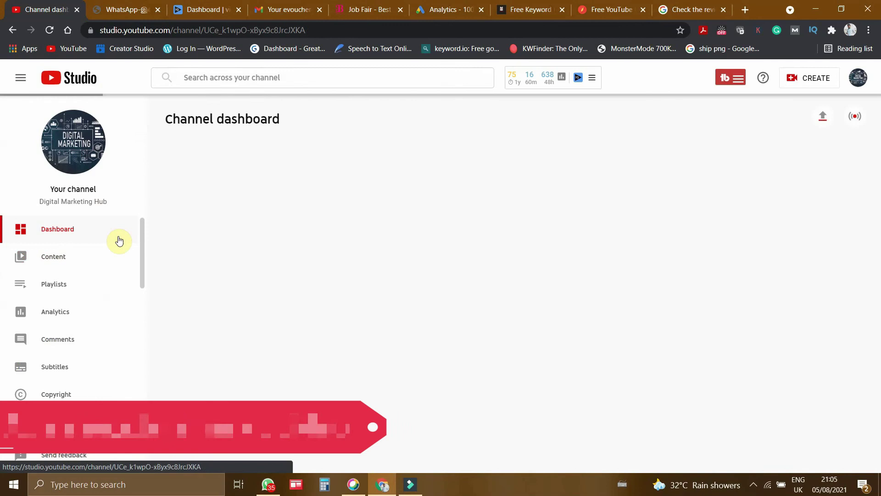
pyautogui.scroll(-3, 289, 285)
pyautogui.scroll(-2, 289, 285)
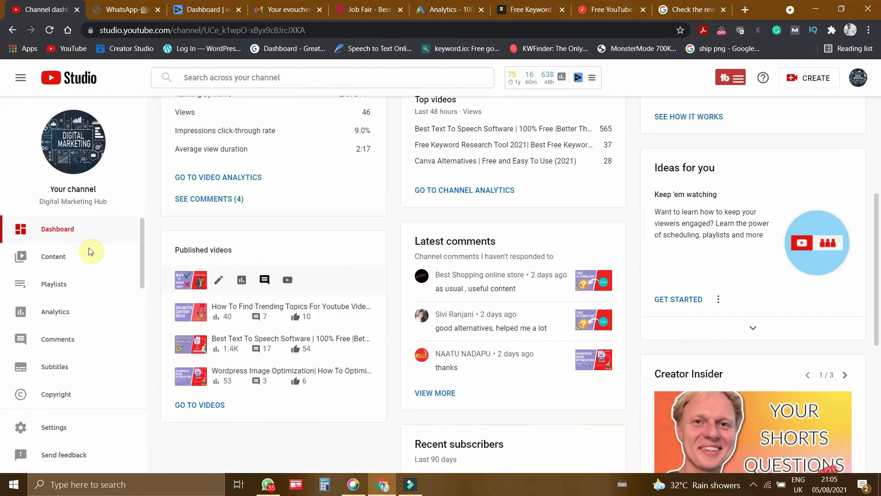
# - Open the channel analytics and examine the subscriber count and the subscribers, views and watch time figures for the last 28 days
pyautogui.click(54, 311)
pyautogui.doubleClick(702, 236)
pyautogui.moveTo(614, 347)
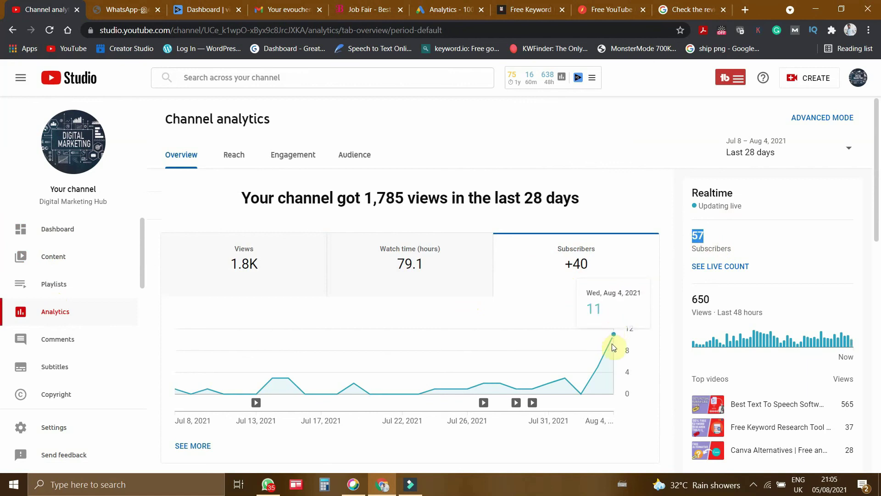
pyautogui.click(251, 262)
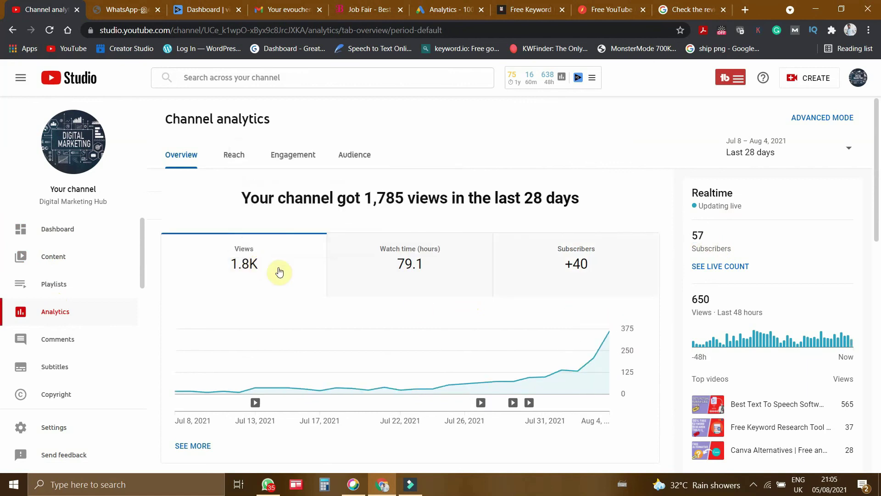
pyautogui.moveTo(227, 266); pyautogui.dragTo(303, 272)
pyautogui.click(425, 265)
pyautogui.click(270, 275)
# - Glance at the video analytics in Google Ads, and review the watch time and subscribers graphs and the dashboard in YouTube Studio
pyautogui.click(442, 5)
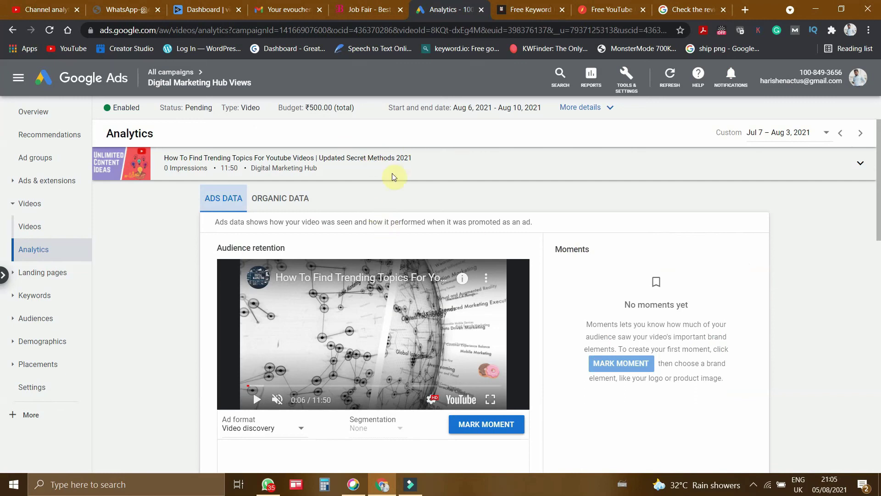
pyautogui.click(60, 8)
pyautogui.moveTo(423, 263)
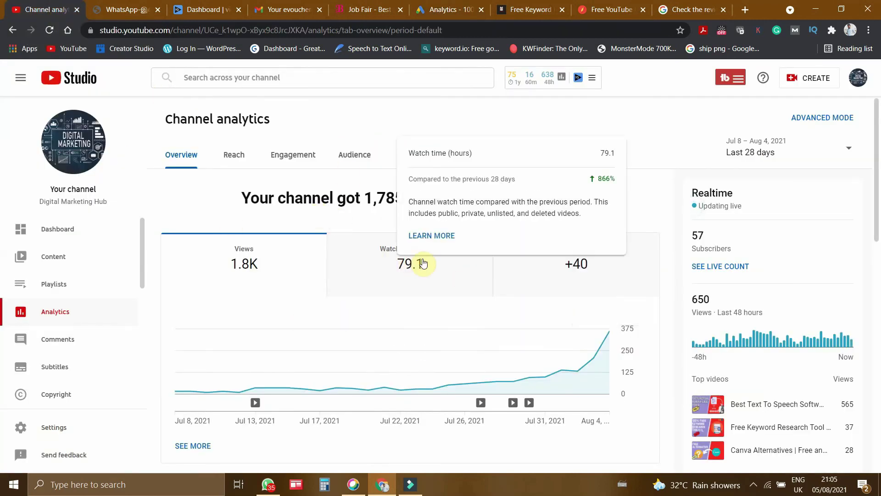
pyautogui.click(431, 262)
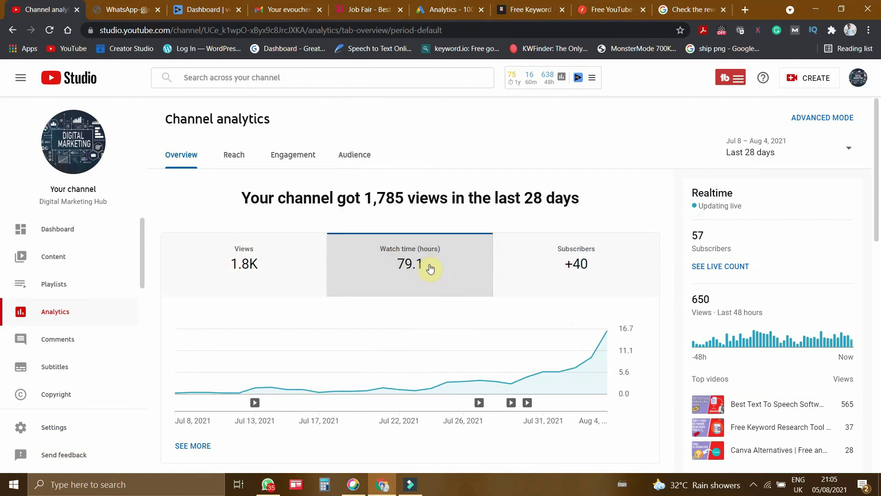
pyautogui.click(517, 261)
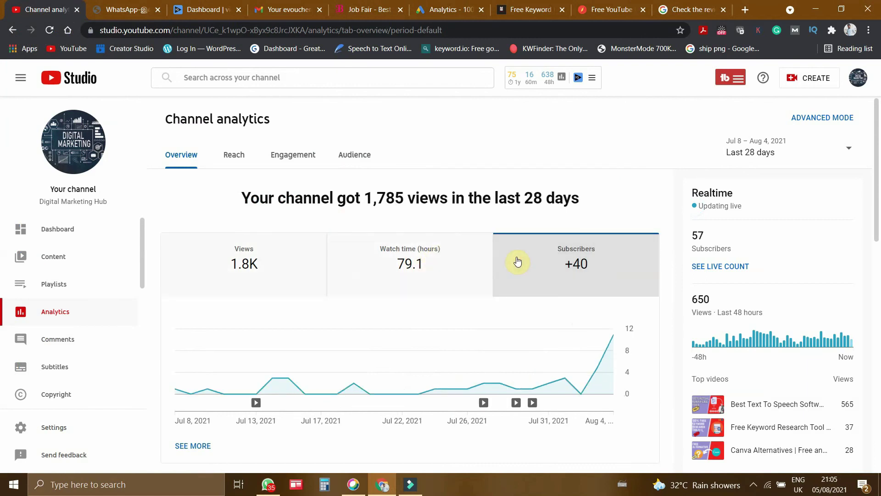
pyautogui.click(64, 76)
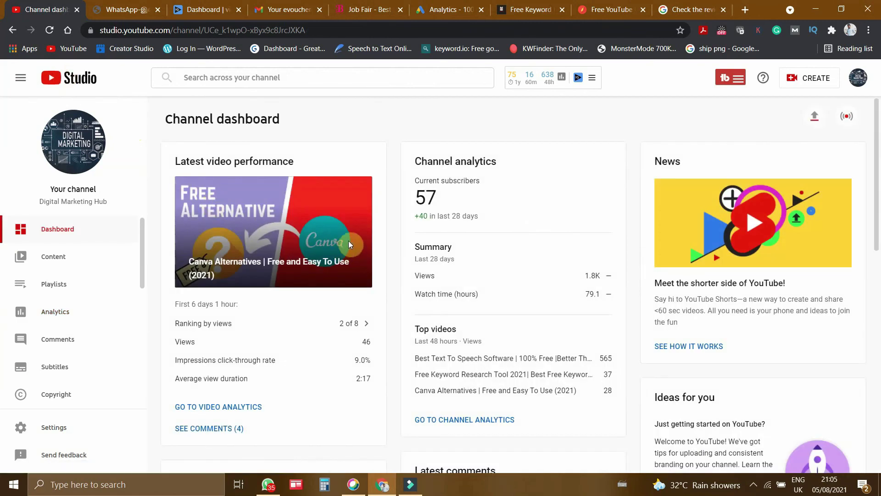
pyautogui.scroll(-2, 348, 244)
# - Switch to Google Ads, look over the video analytics and open the overview of the Digital Marketing Hub Views campaign
pyautogui.click(448, 10)
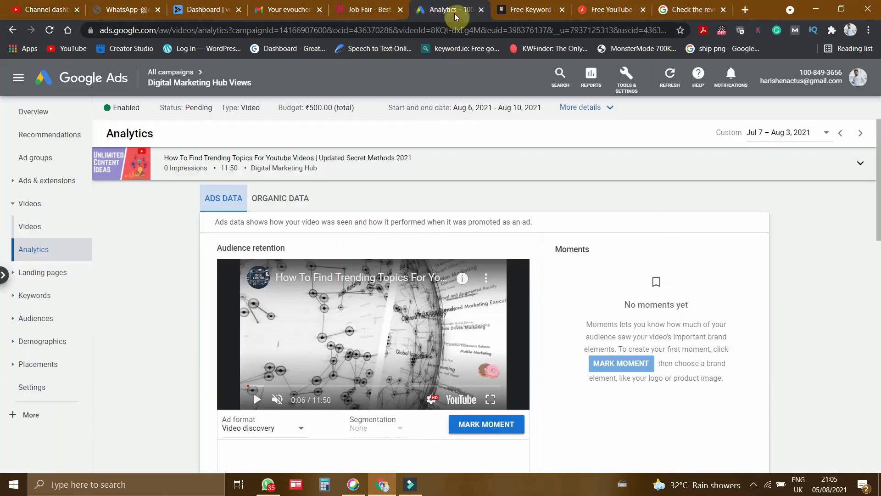
pyautogui.scroll(-3, 335, 228)
pyautogui.scroll(2, 353, 232)
pyautogui.click(52, 113)
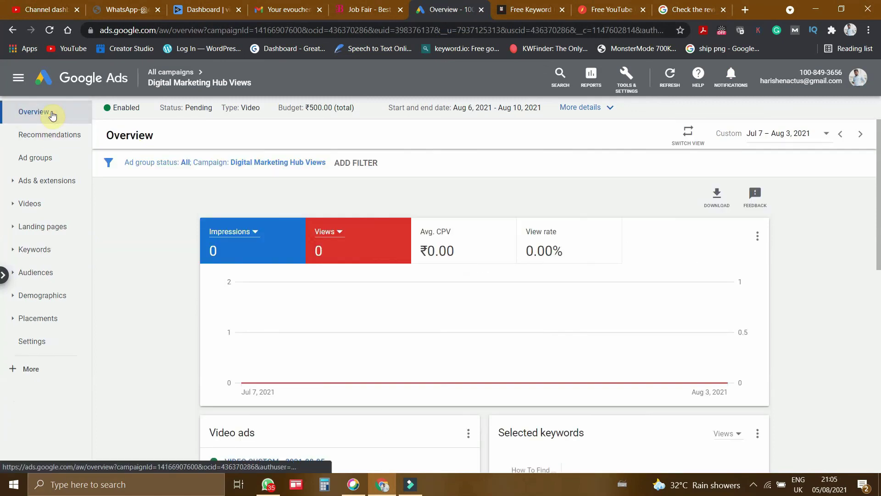